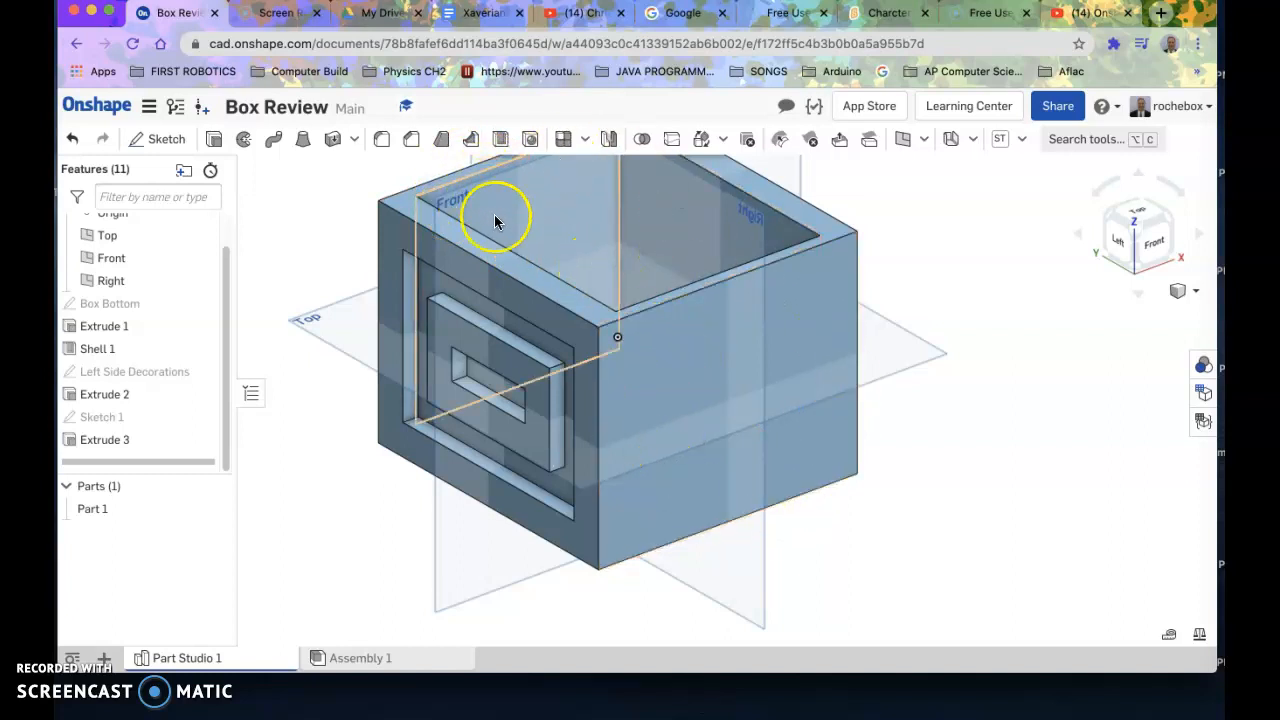
Start a new sketch on the front outer face of the box
scroll(686, 427, "down", 4)
scroll(677, 427, "up", 3)
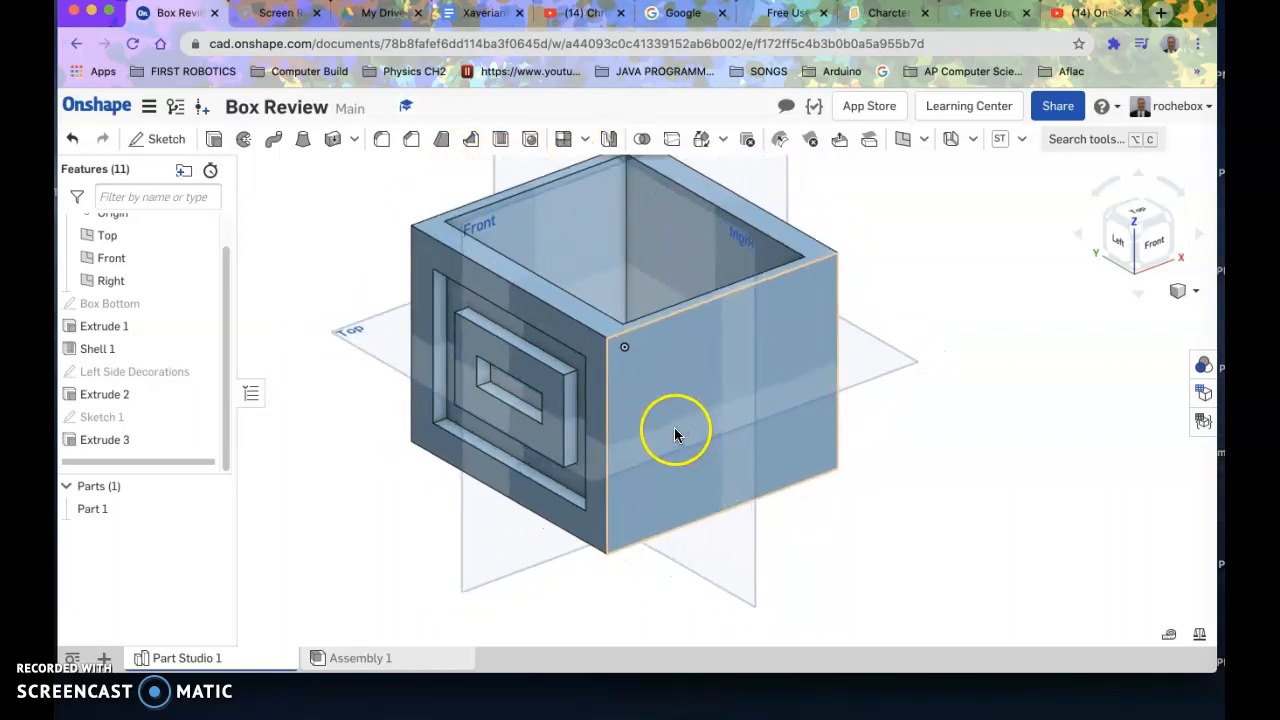
right_click_drag(958, 478, 943, 462)
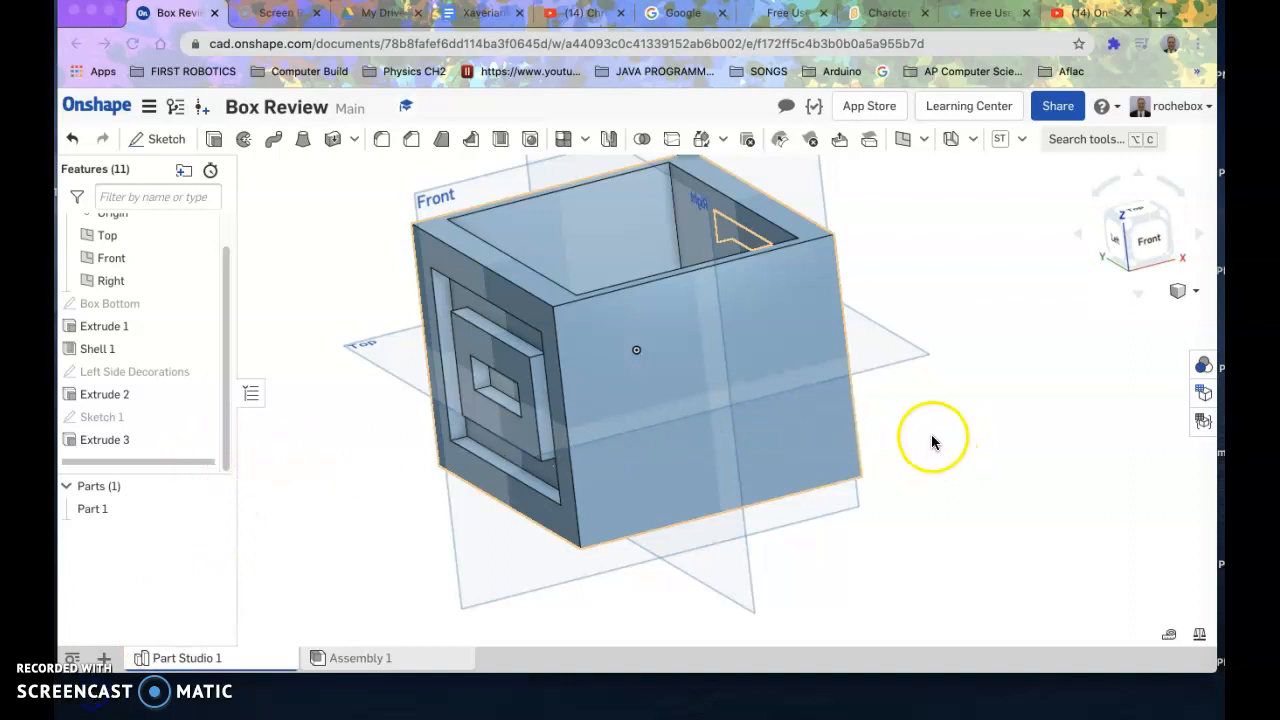
left_click(757, 287)
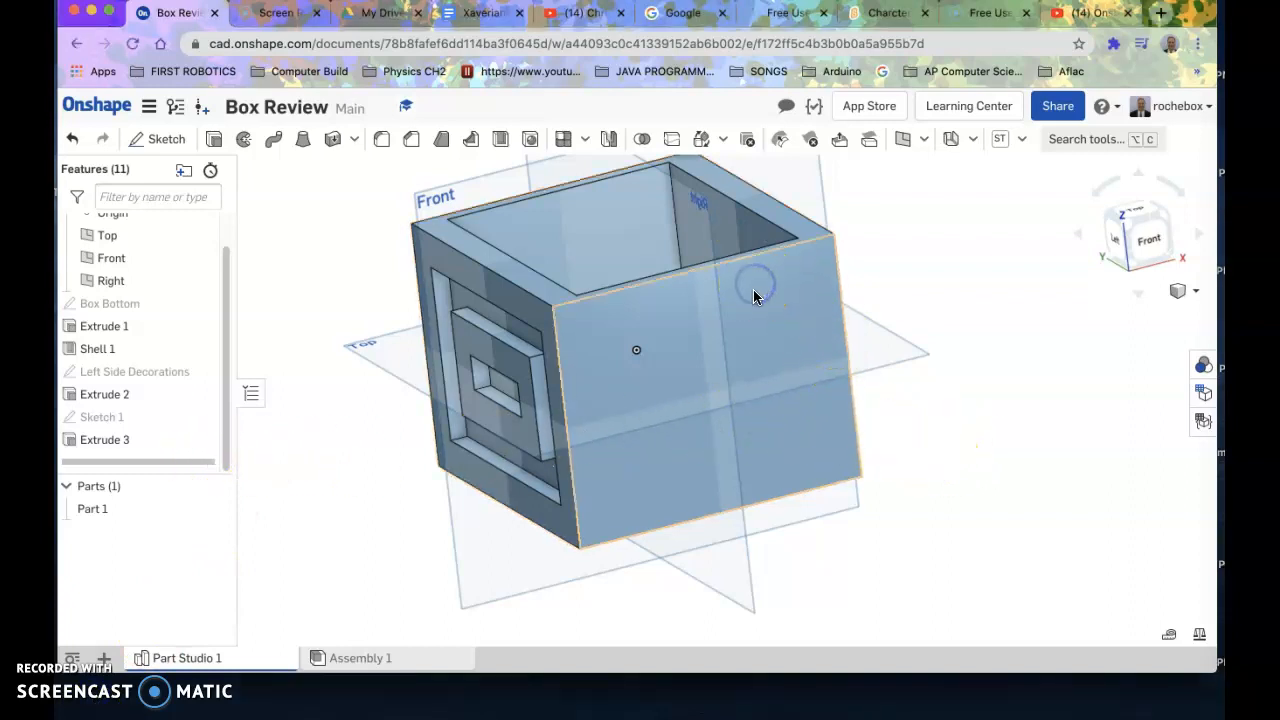
right_click(753, 289)
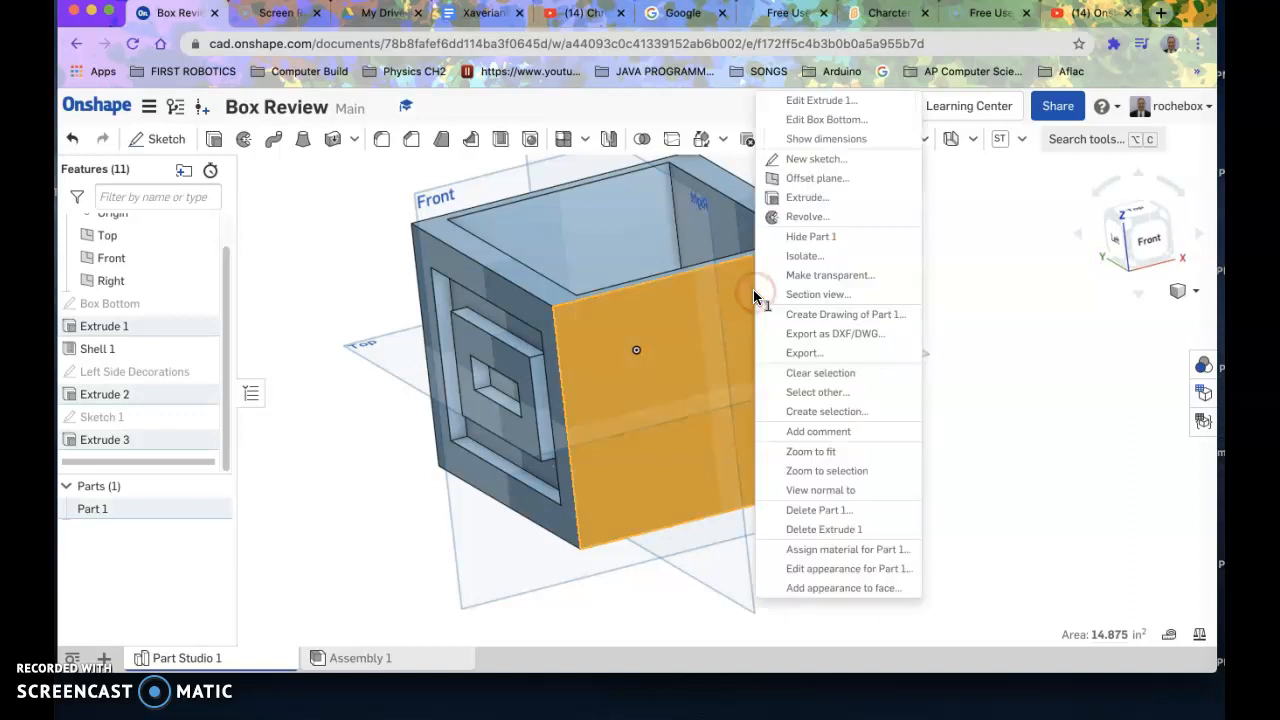
left_click(828, 159)
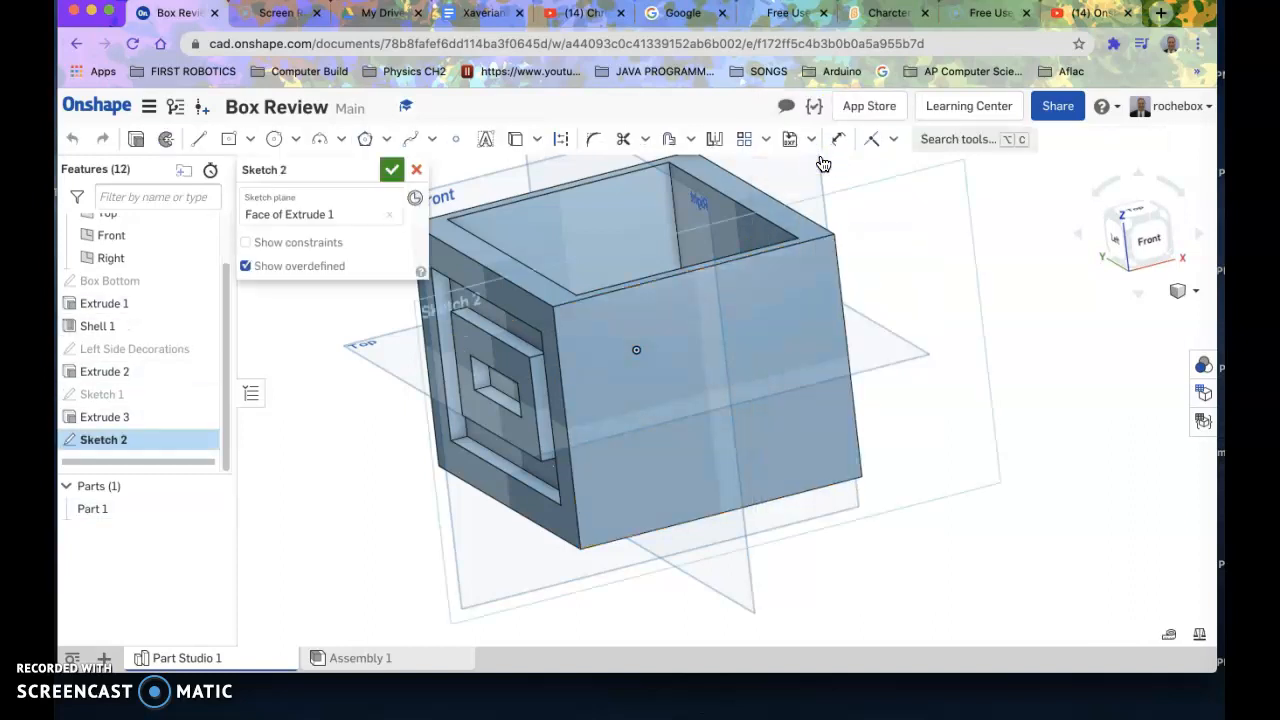
Orient the view normal to the sketch plane and set the display style to Translucent
mouse_move(334, 466)
right_mouse_down()
mouse_move(364, 470)
mouse_move(306, 474)
mouse_move(323, 460)
mouse_move(452, 470)
mouse_move(329, 471)
mouse_move(323, 458)
right_mouse_up()
right_click(306, 517)
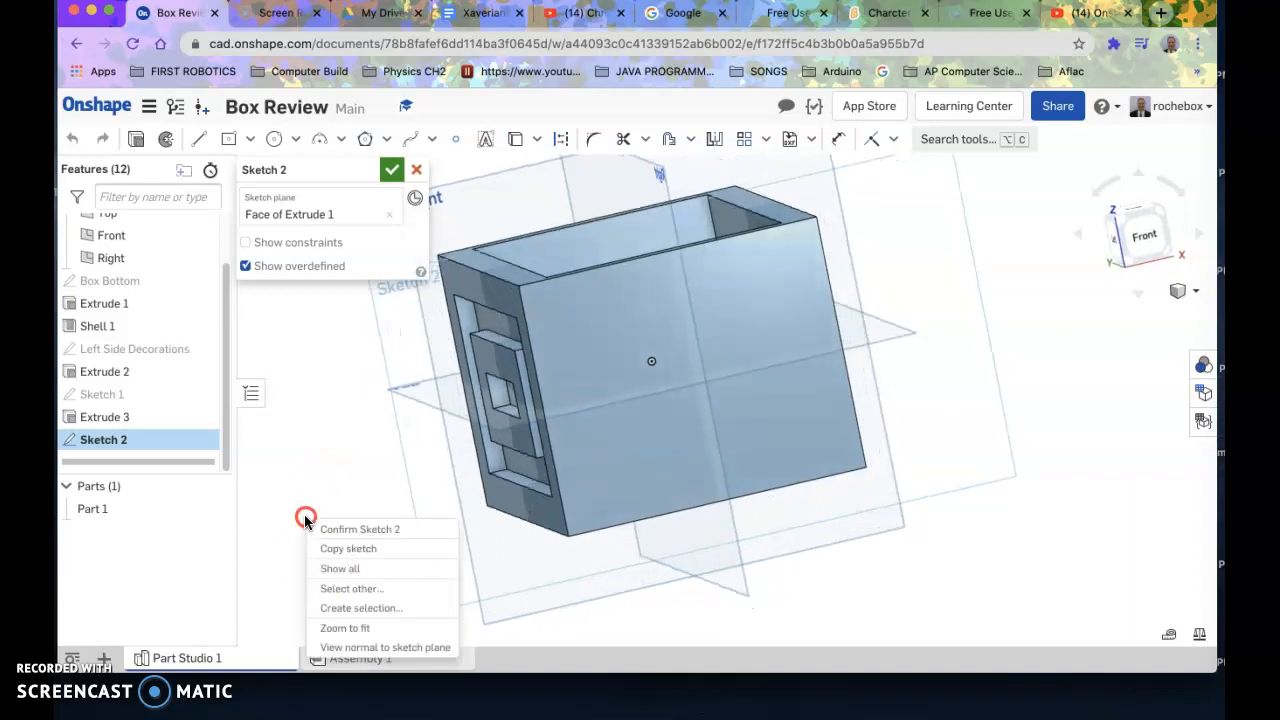
left_click(349, 647)
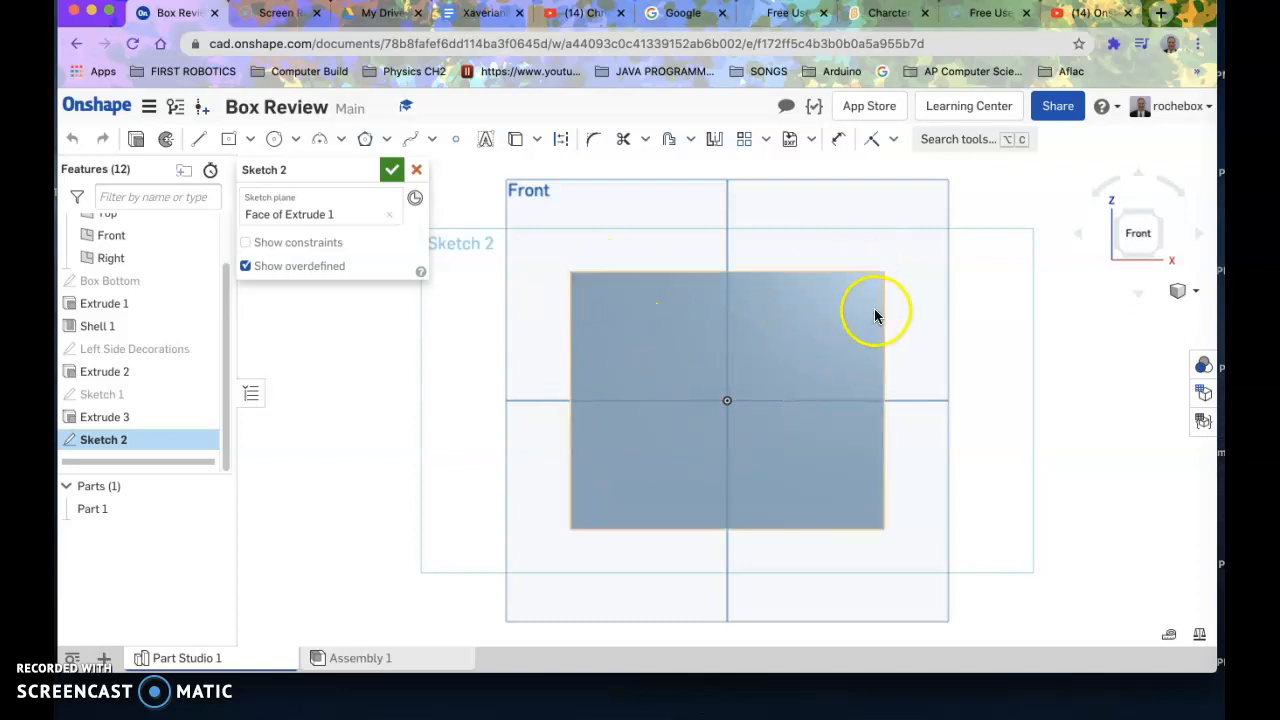
right_click_drag(979, 321, 886, 294)
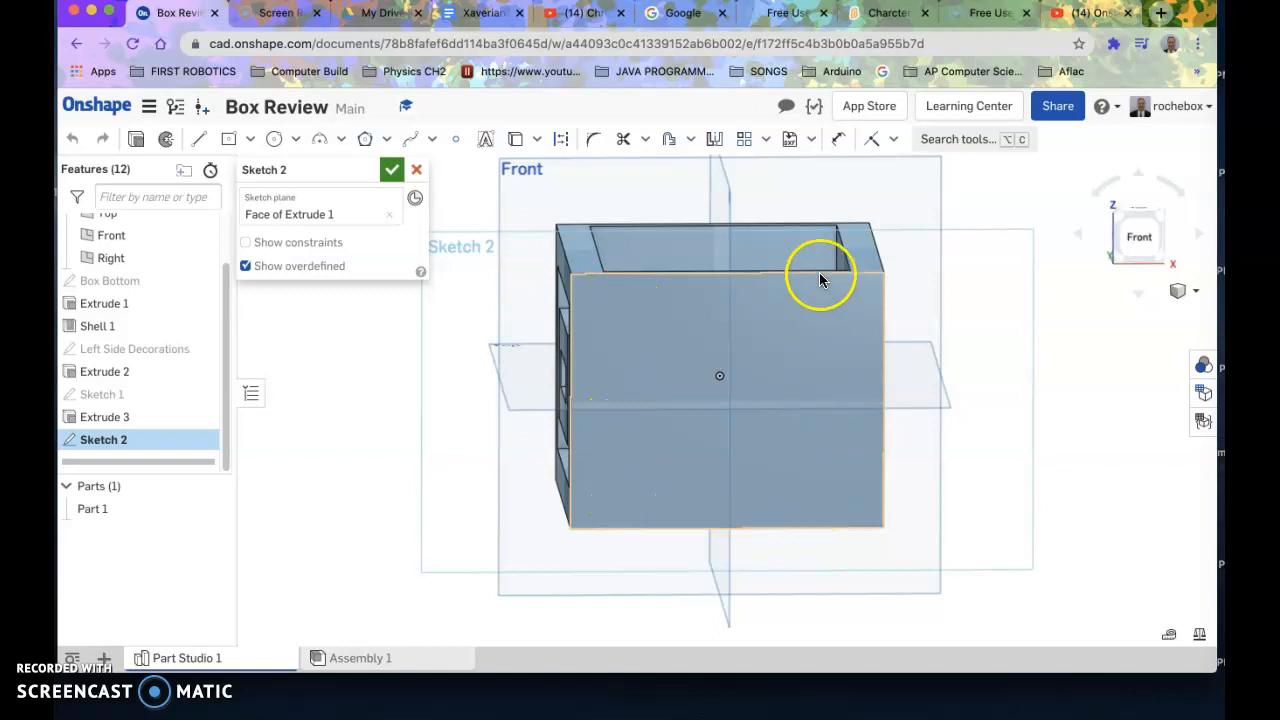
left_click(1130, 240)
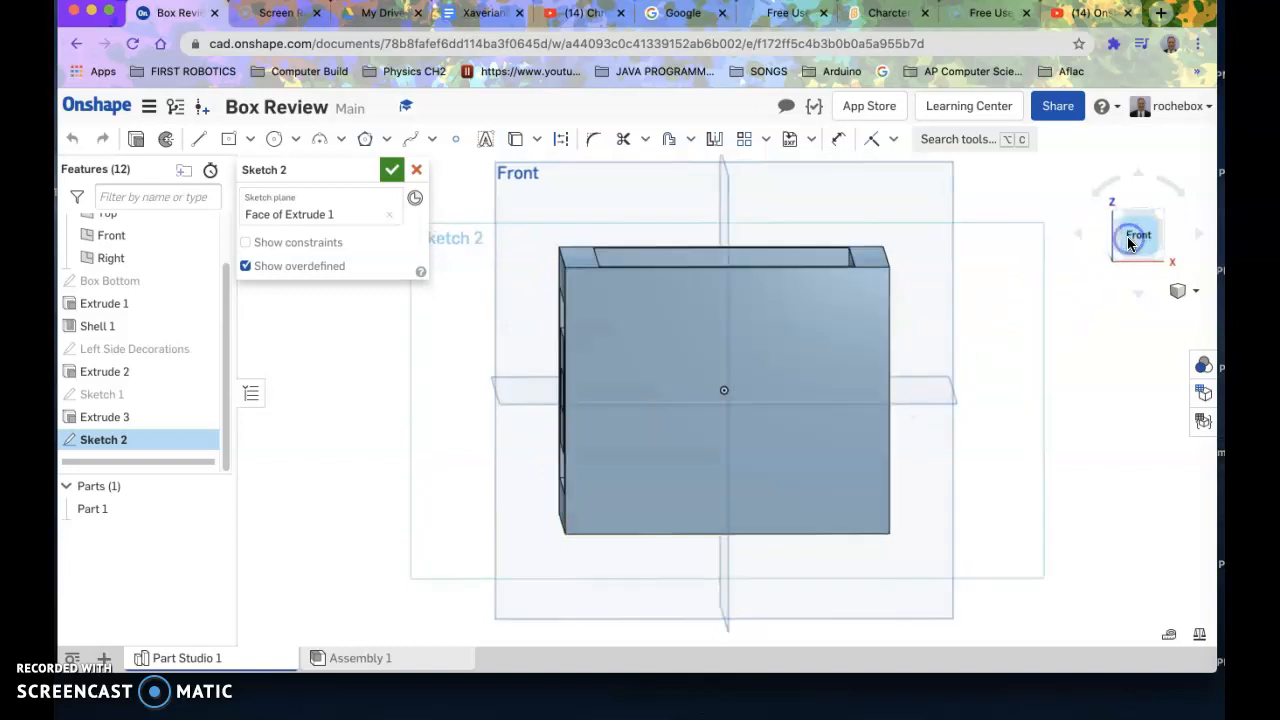
left_click(1199, 294)
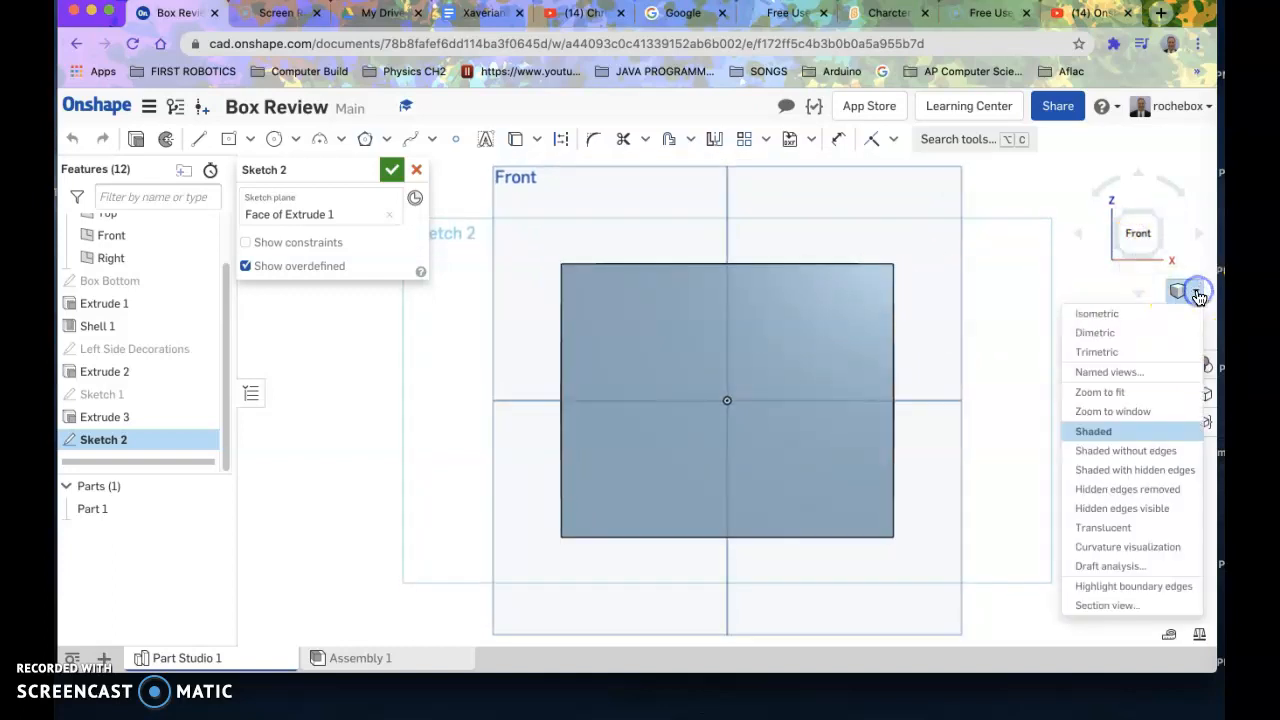
left_click(1095, 533)
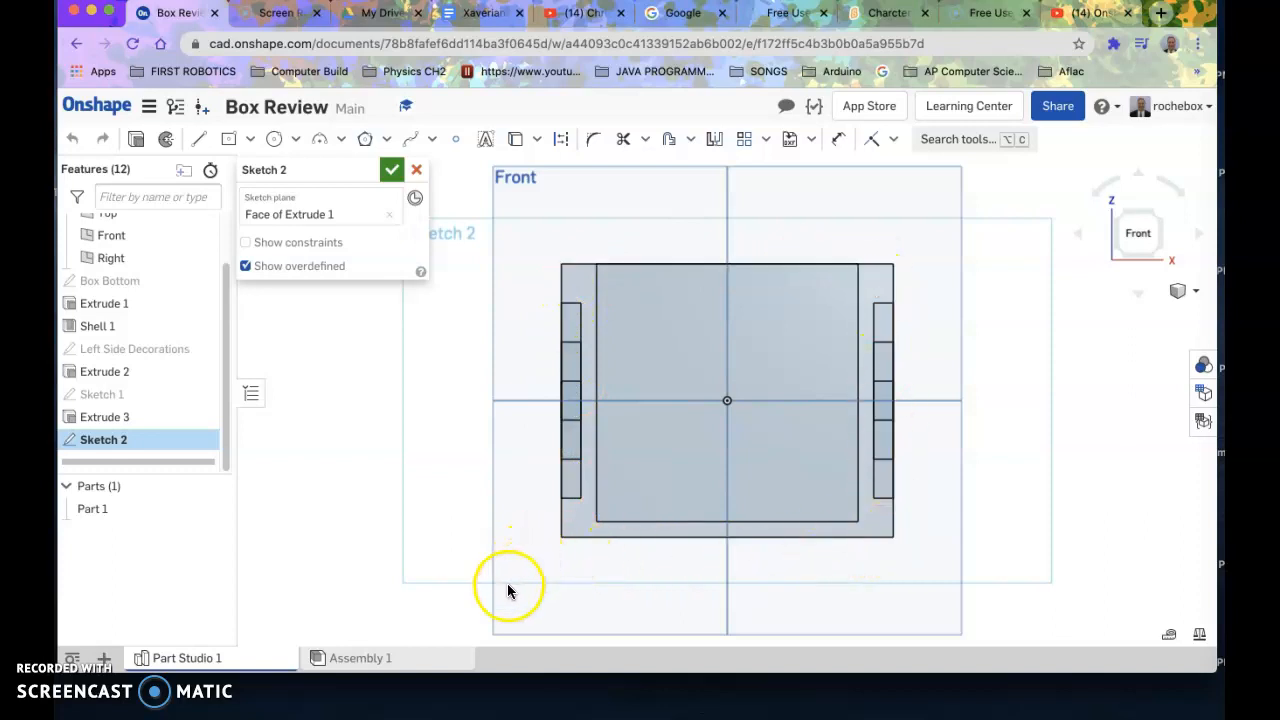
left_click(88, 690)
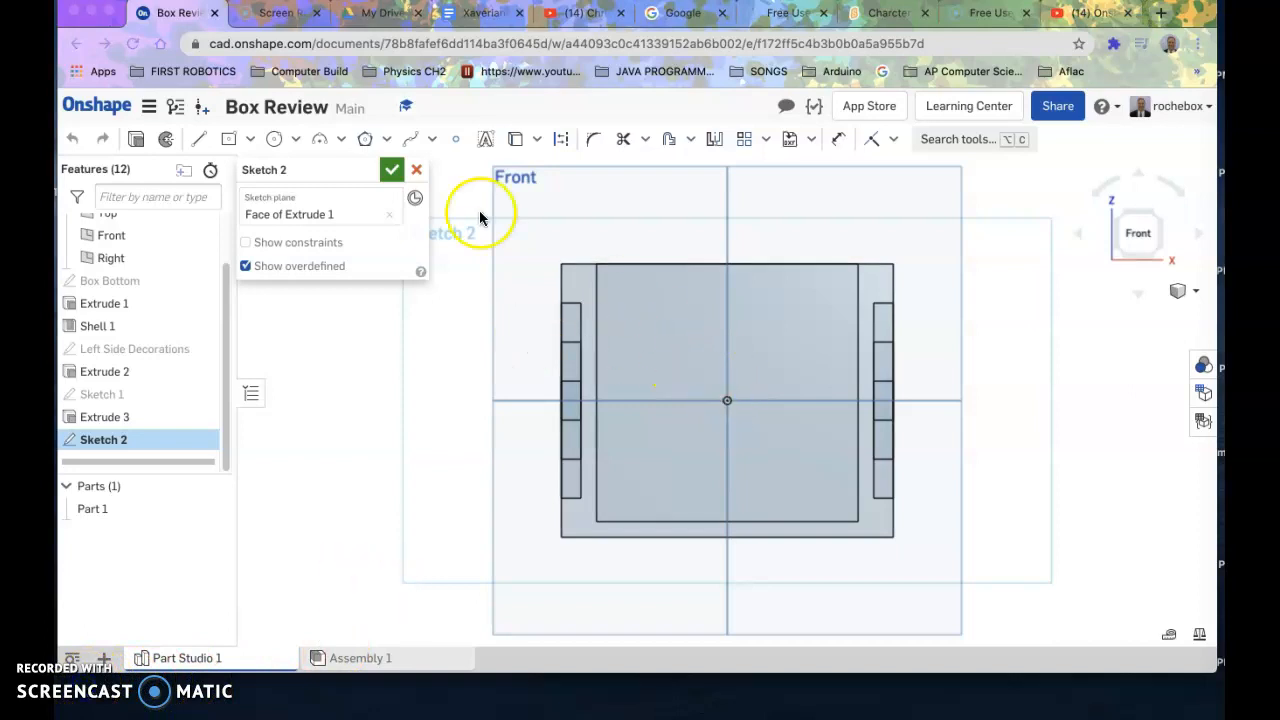
Sketch a center point rectangle from the origin, about 2.97 in wide and 2.91 in high, inside the box's inner wall outline
left_click(248, 141)
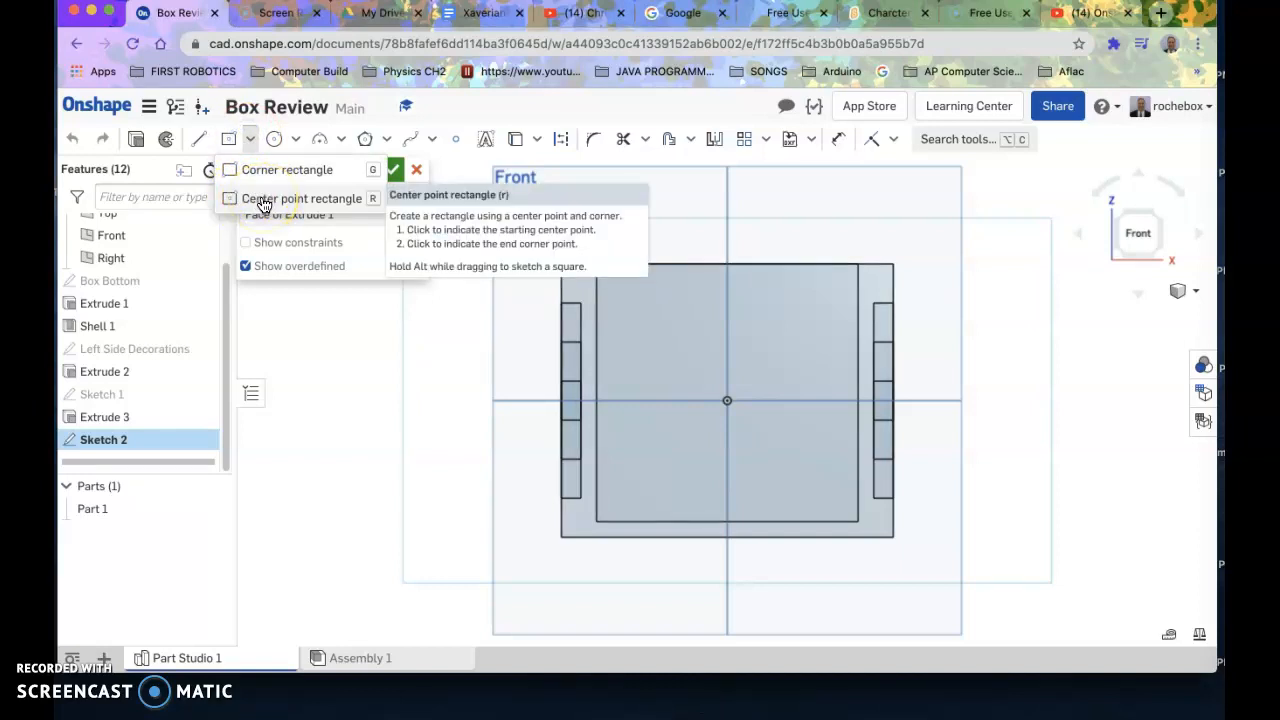
left_click(263, 199)
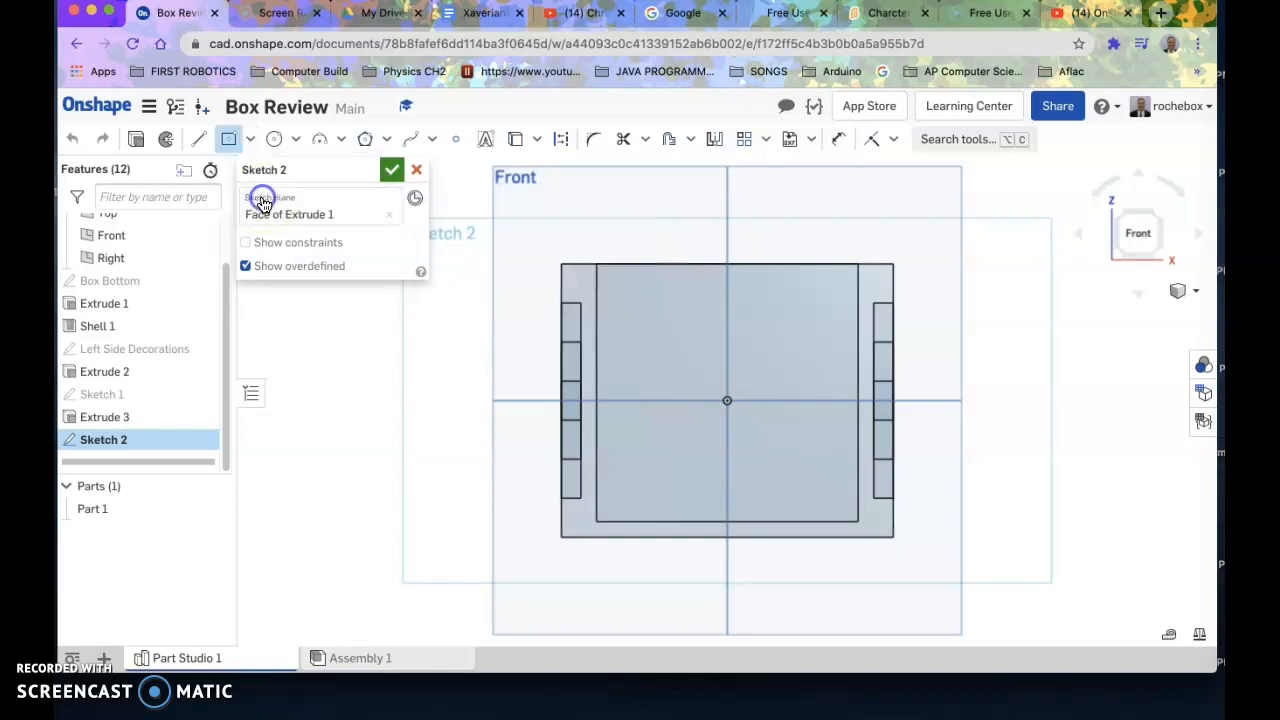
left_click(726, 400)
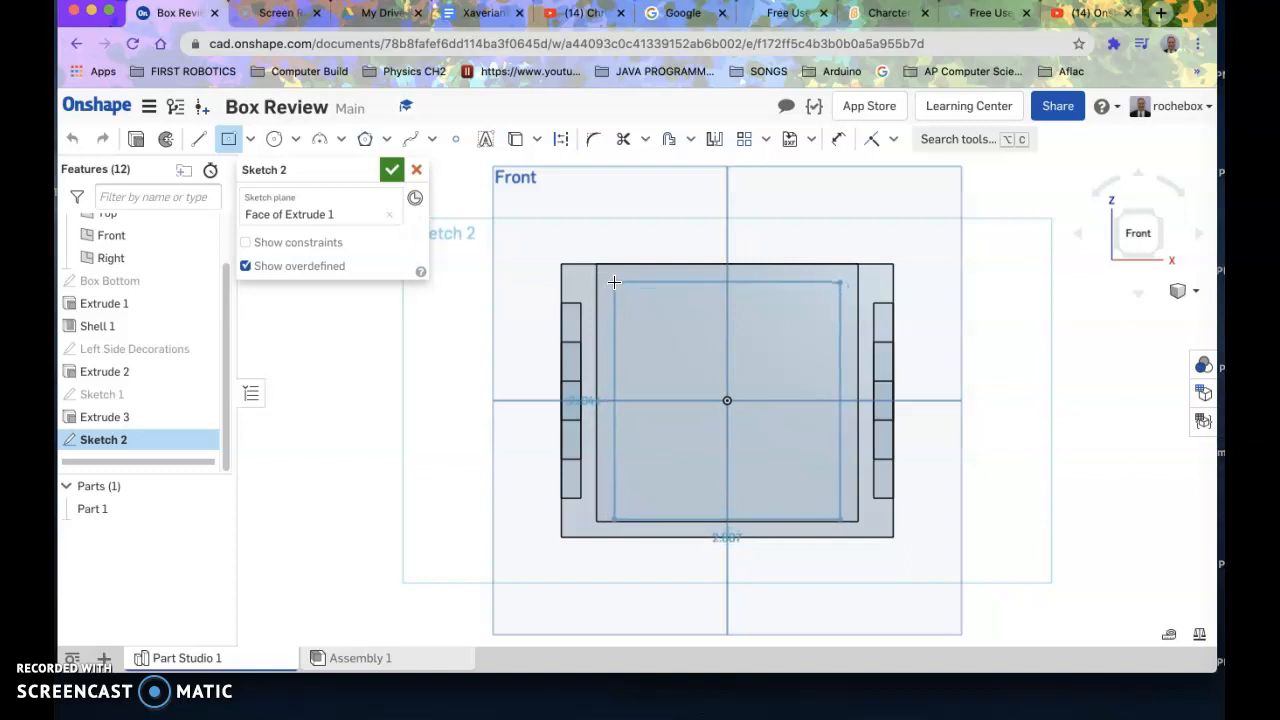
left_click(613, 289)
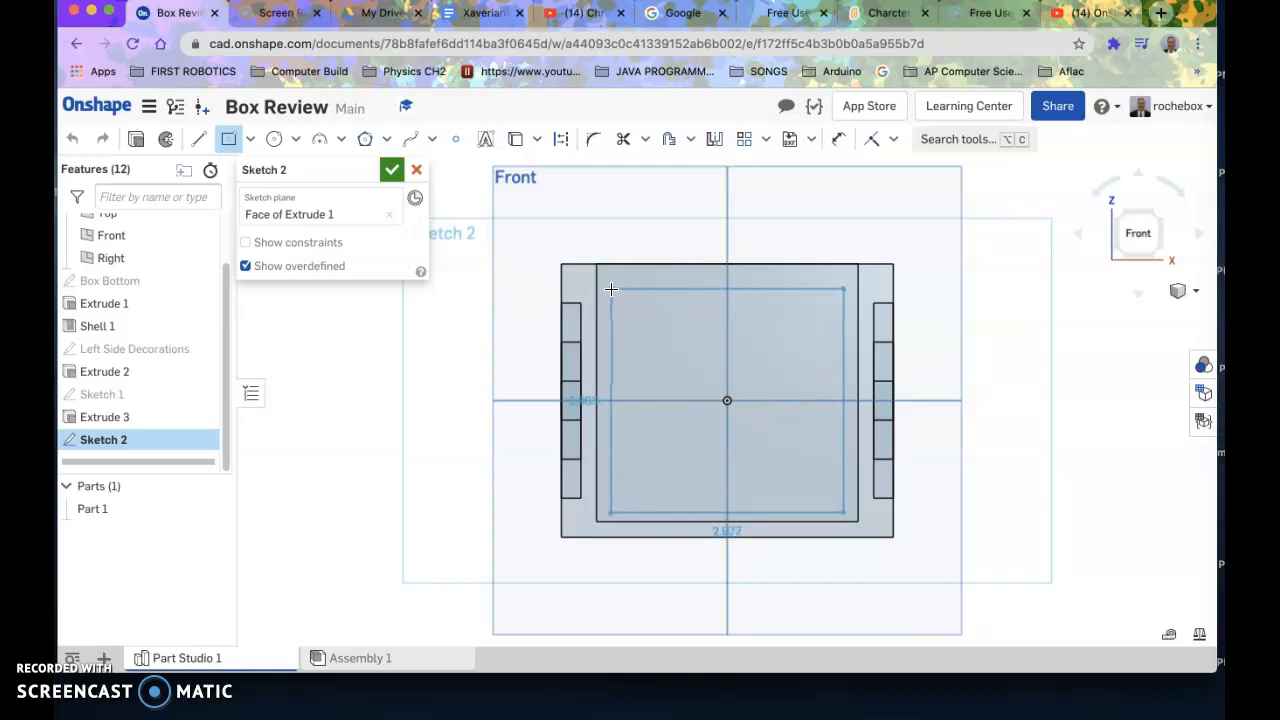
left_click(611, 288)
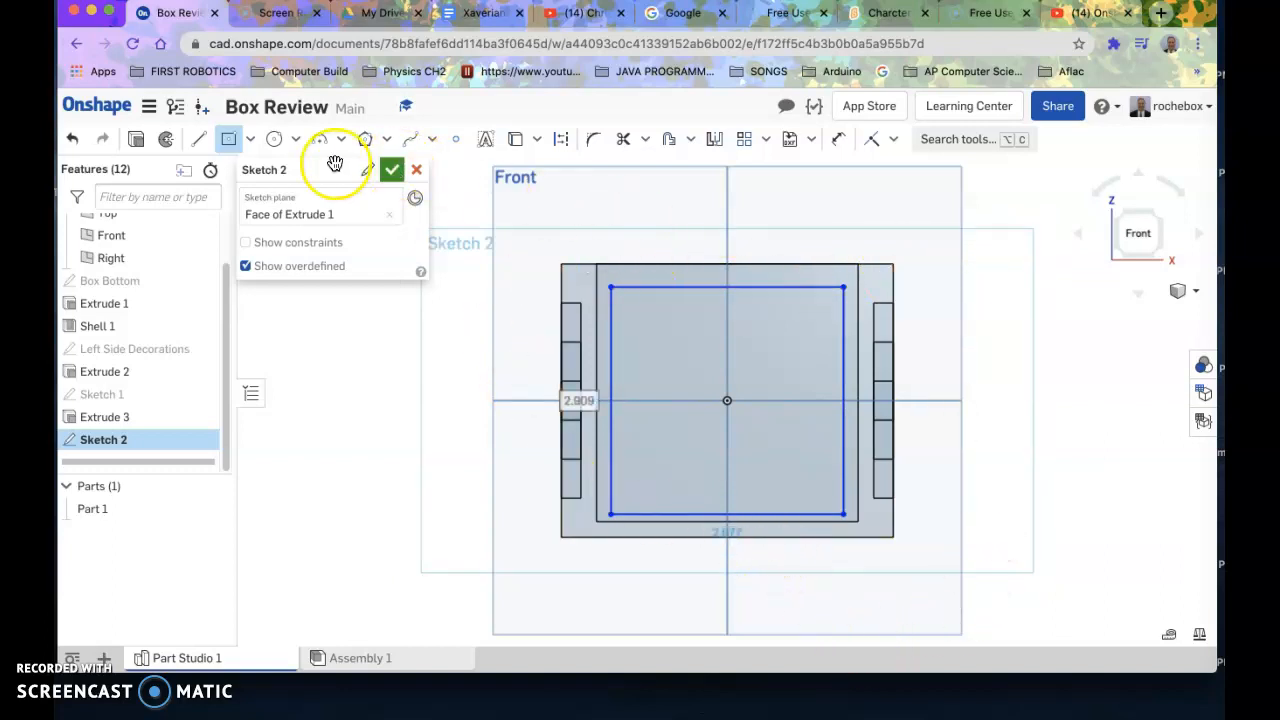
left_click(224, 139)
Dimension the rectangle's height and width to 2.9 in each
left_click(838, 139)
left_click(842, 338)
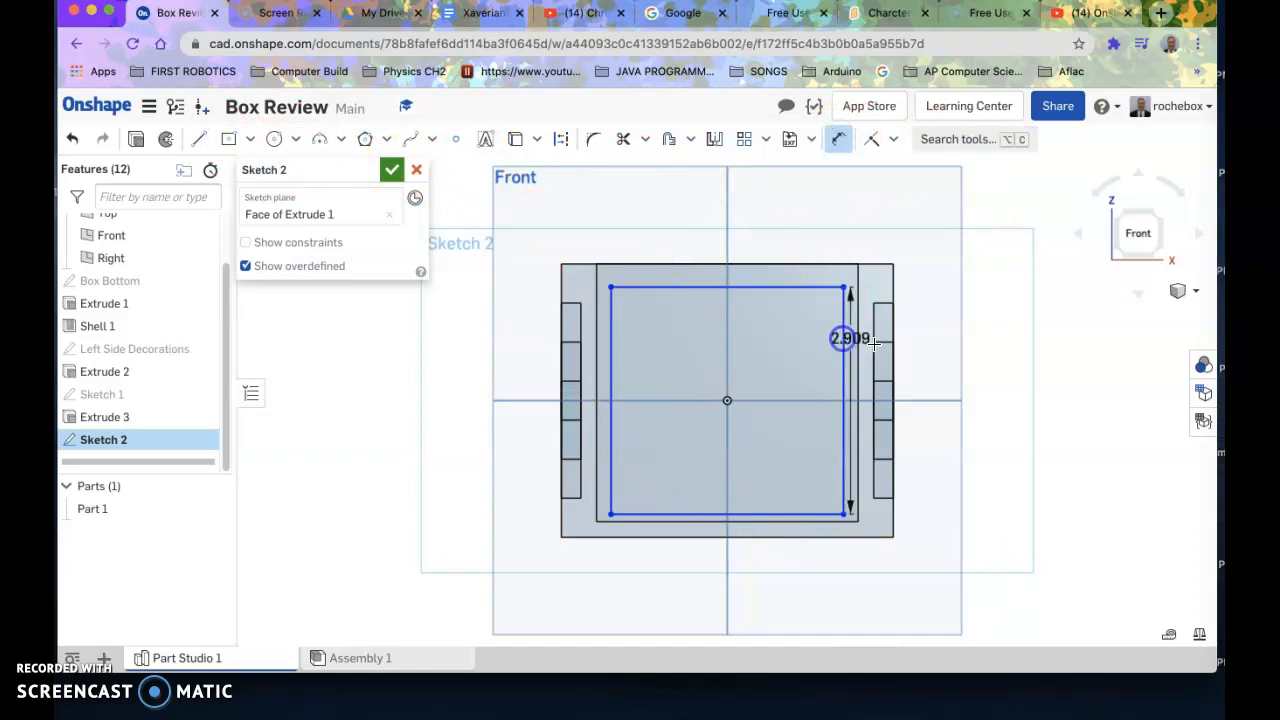
left_click(1012, 360)
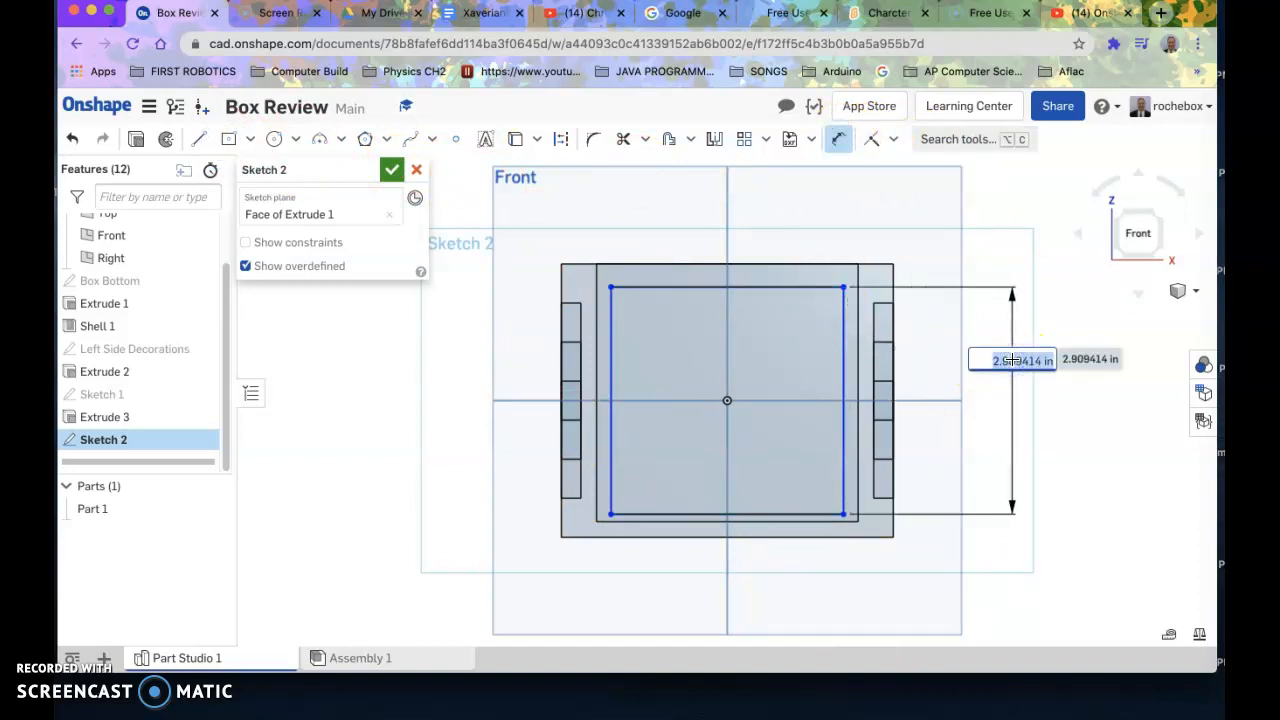
type("2.9")
key("Return")
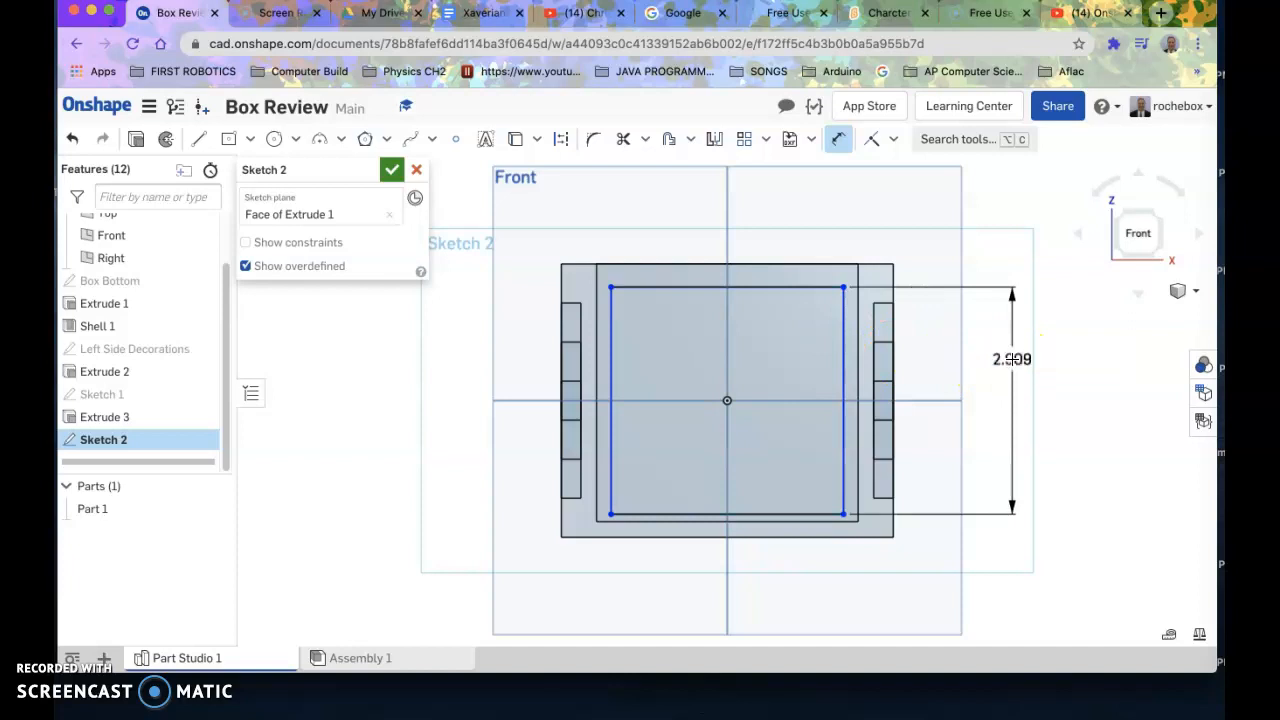
left_click(799, 289)
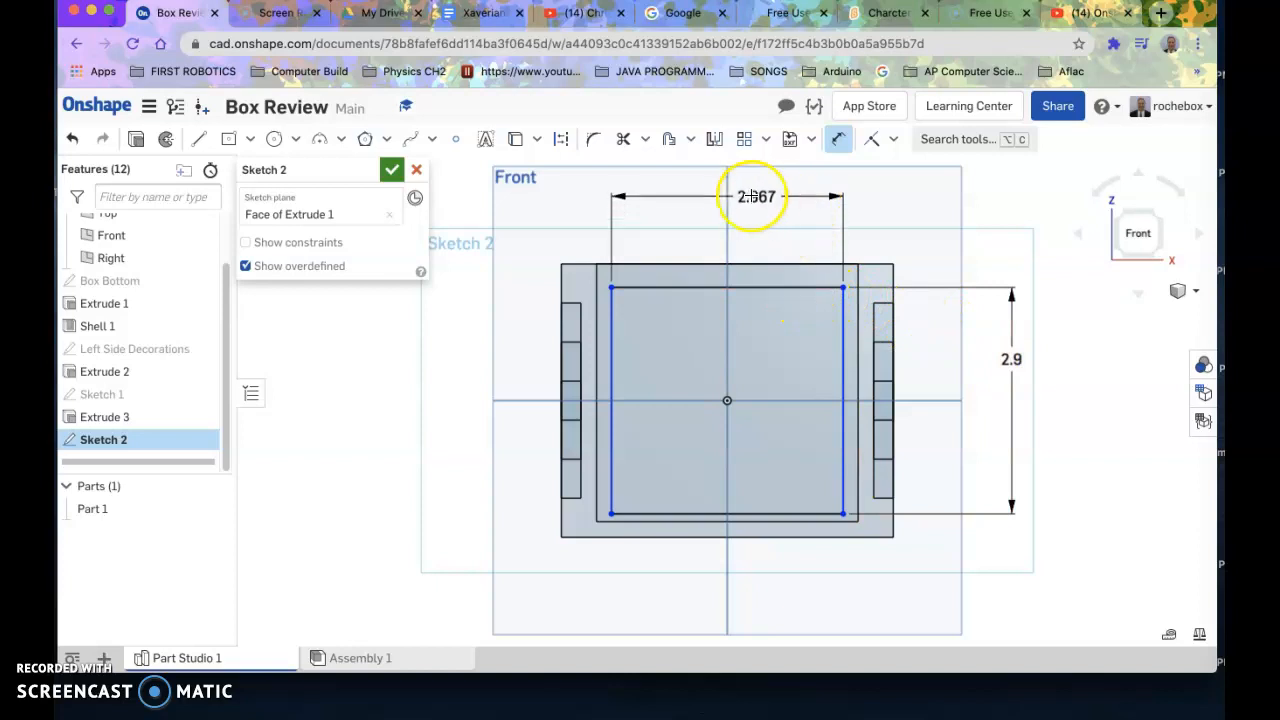
left_click(736, 197)
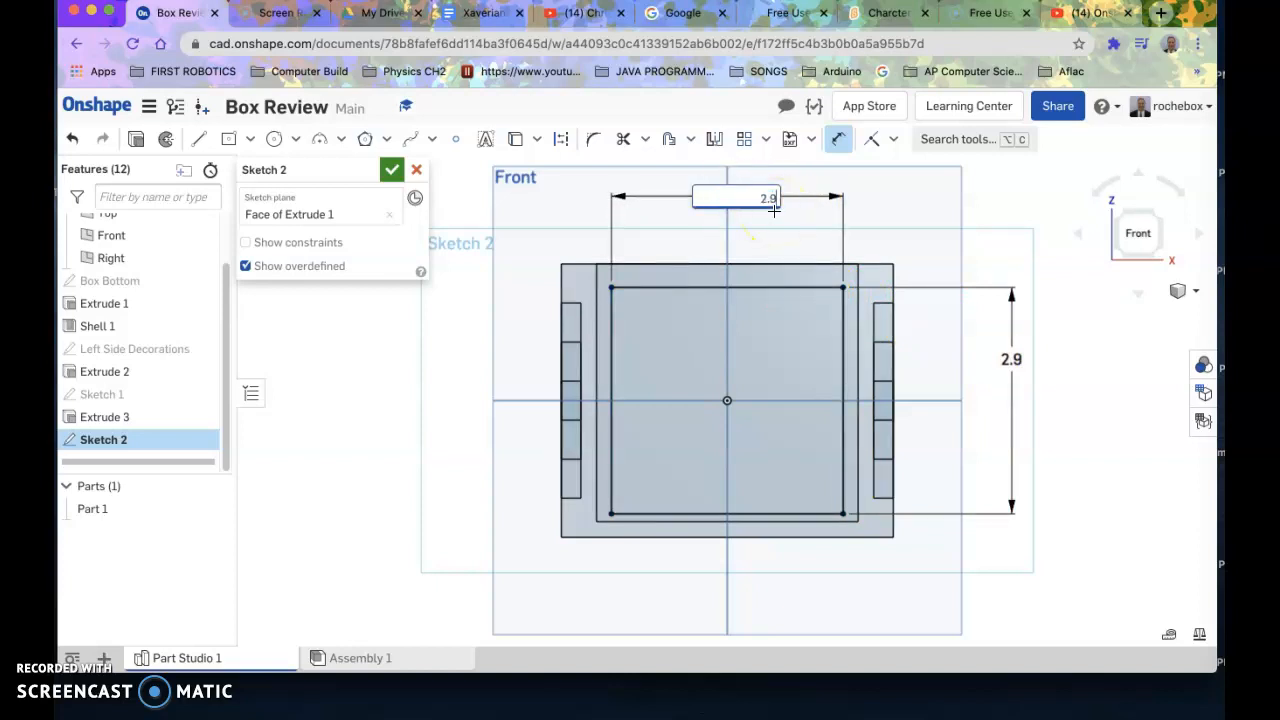
type("2.9")
key("Return")
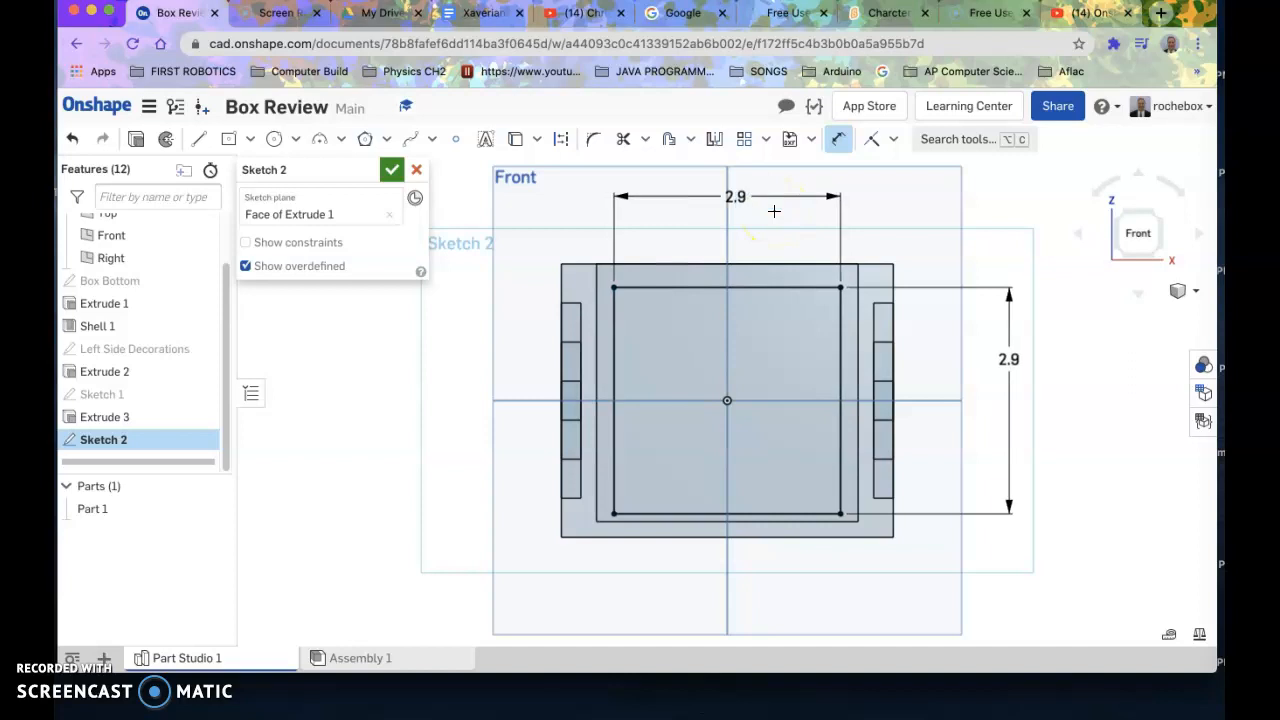
Sketch a center point circle from the origin, about 3.02 in in diameter, slightly crossing all four sides of the square
left_click(80, 441)
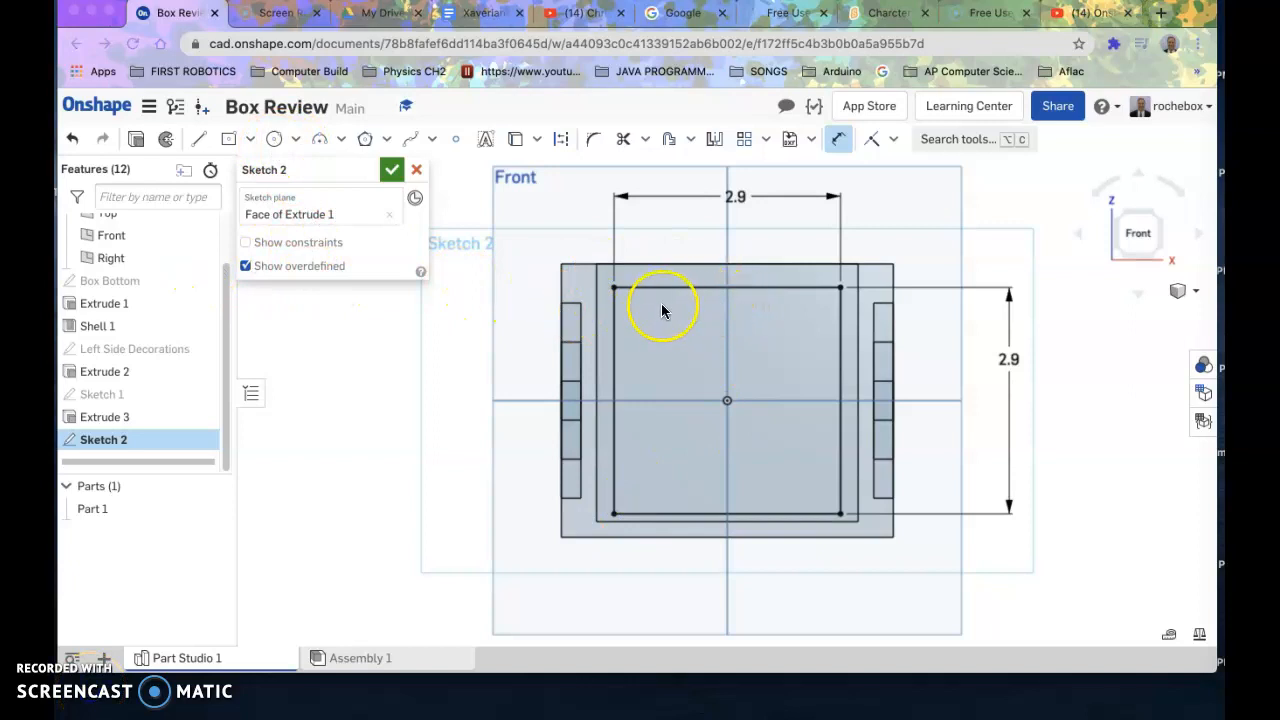
left_click(273, 141)
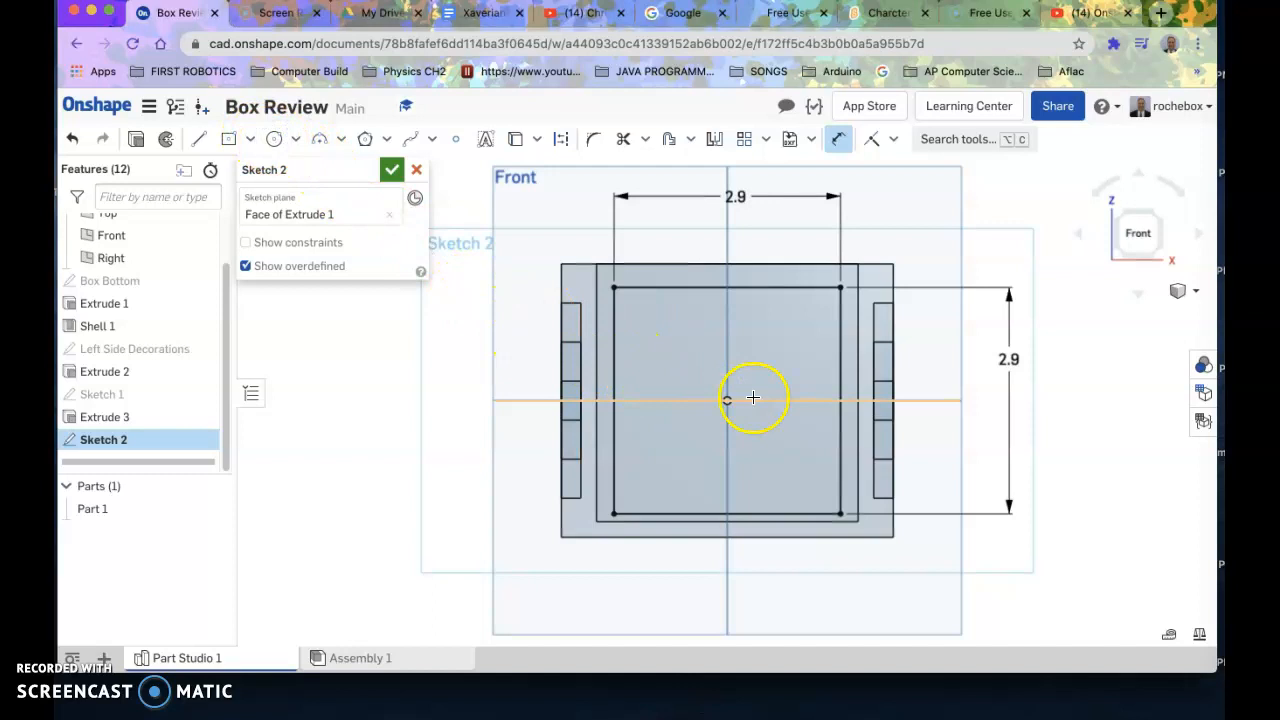
left_click(296, 139)
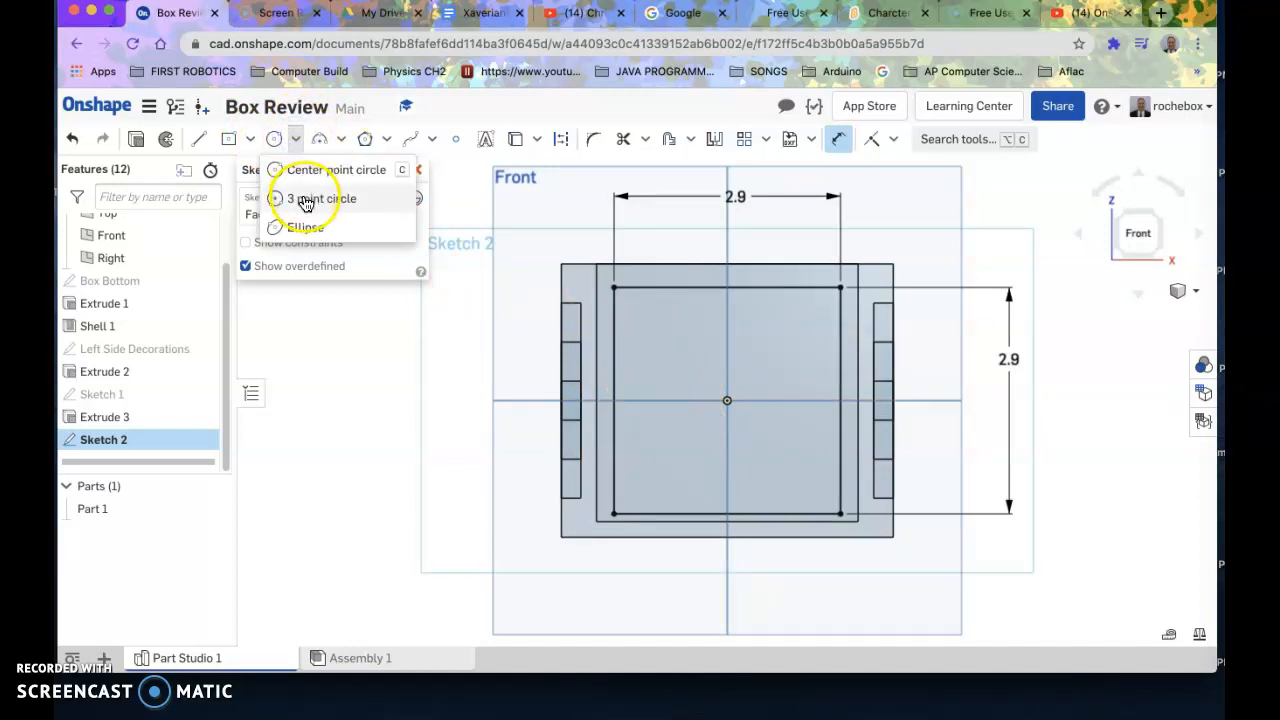
left_click(305, 172)
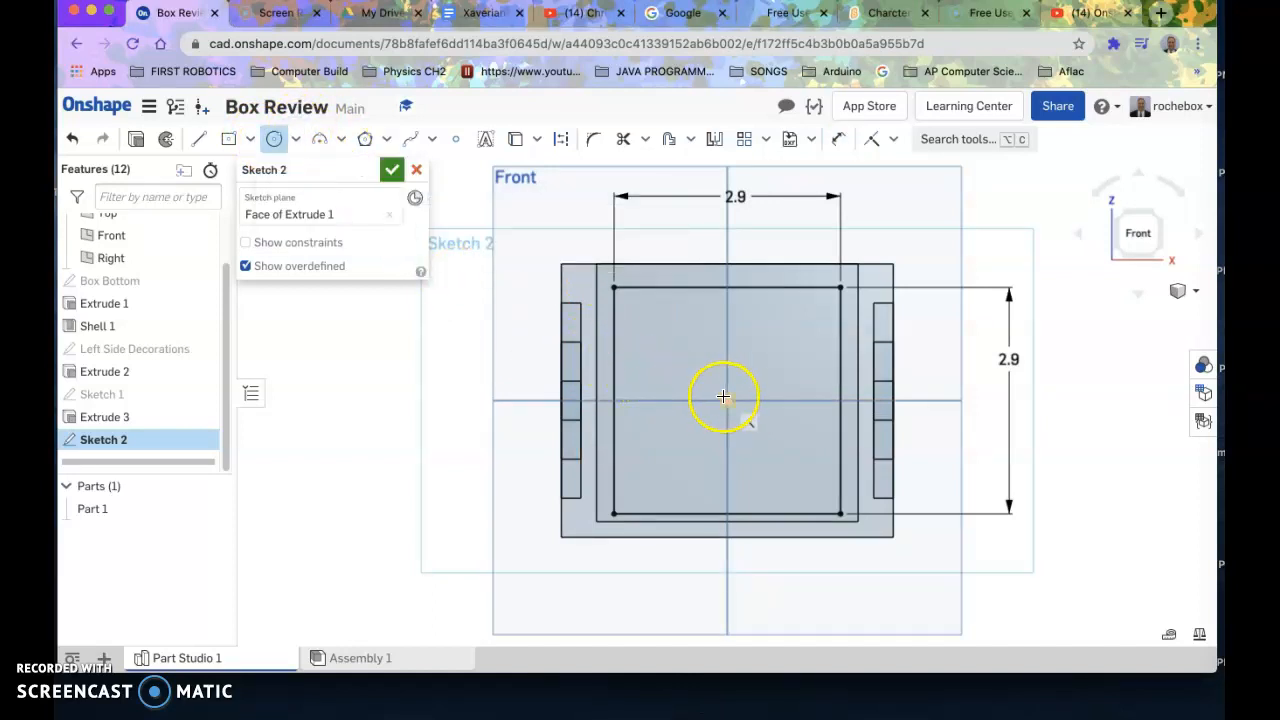
left_click_drag(725, 399, 637, 337)
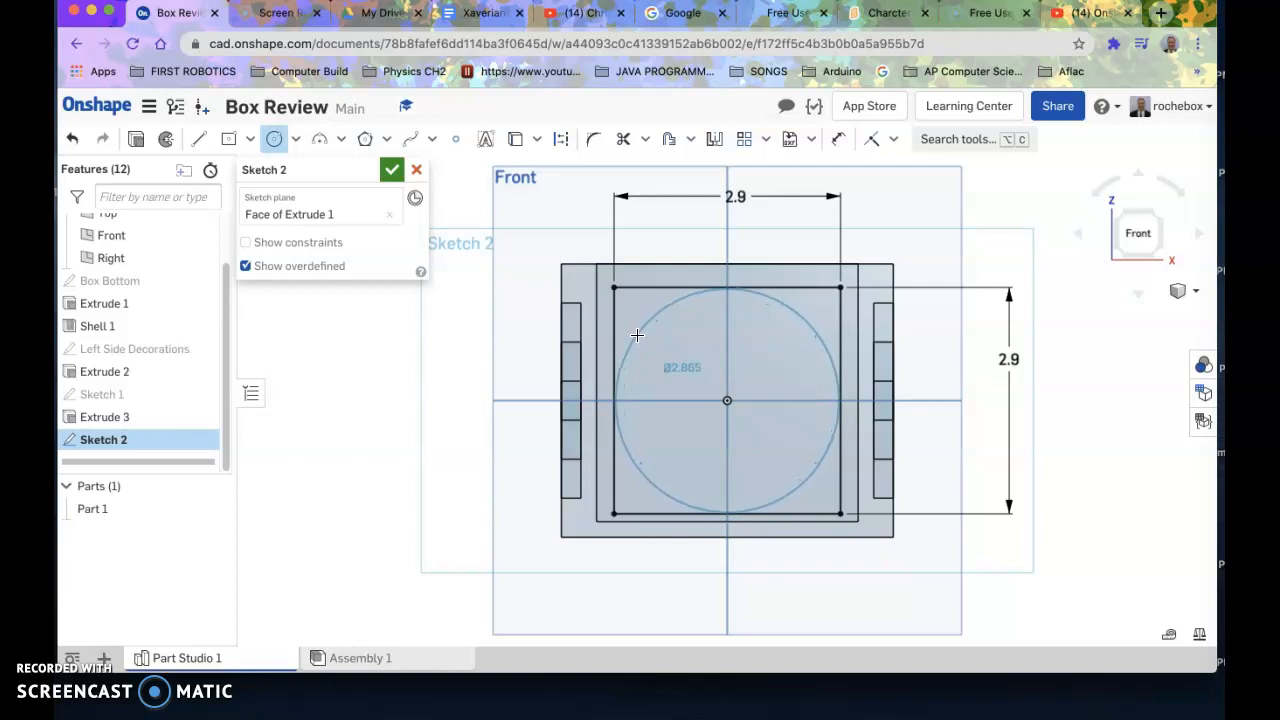
left_click_drag(637, 337, 643, 340)
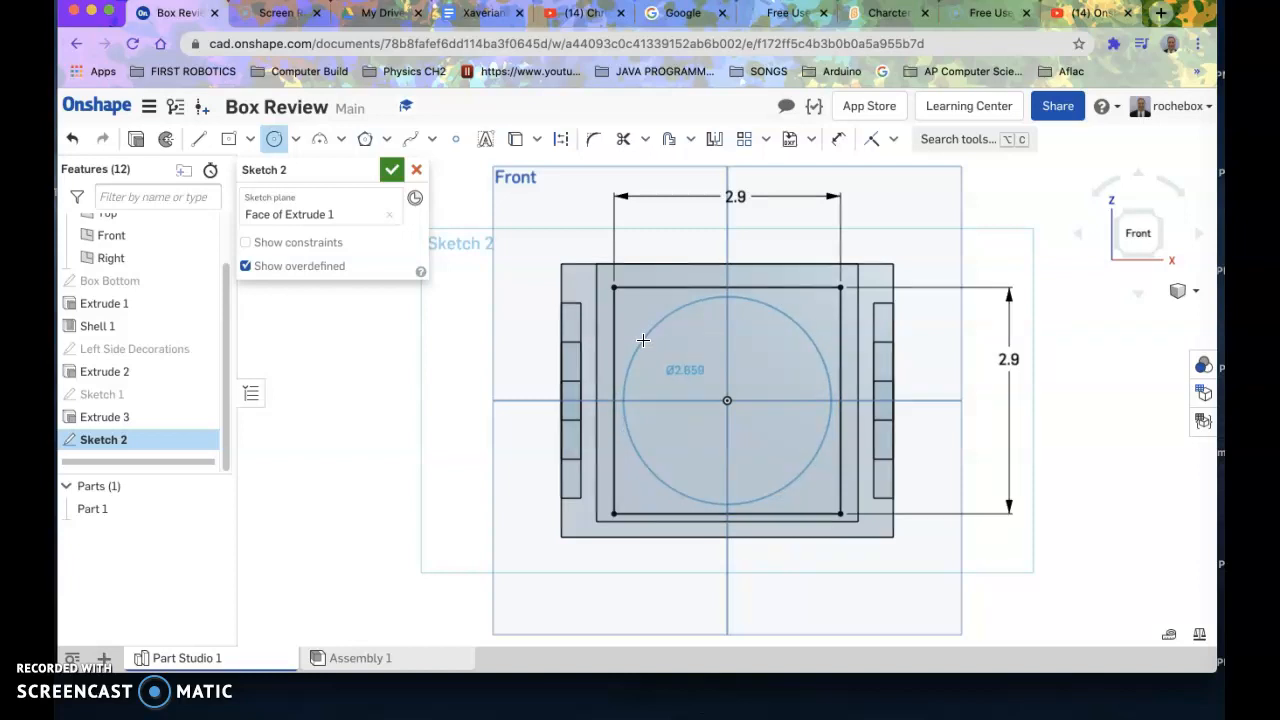
left_click_drag(643, 340, 633, 330)
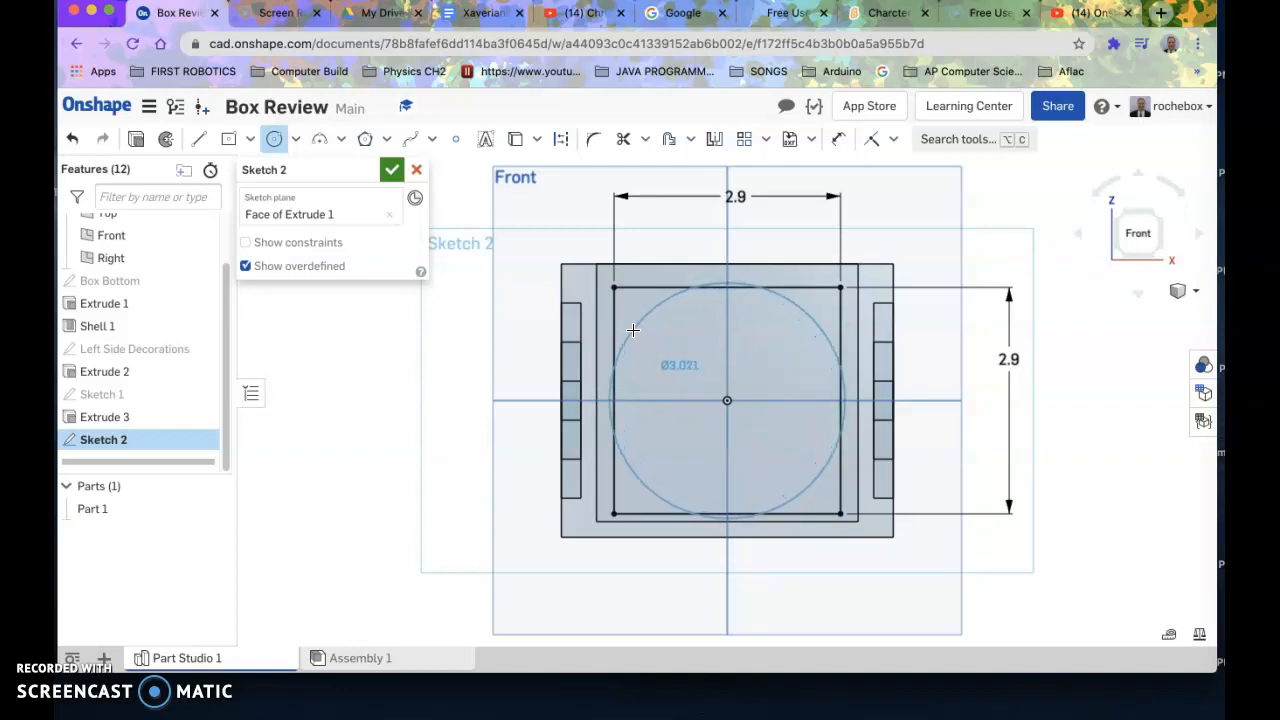
left_click_drag(633, 330, 633, 330)
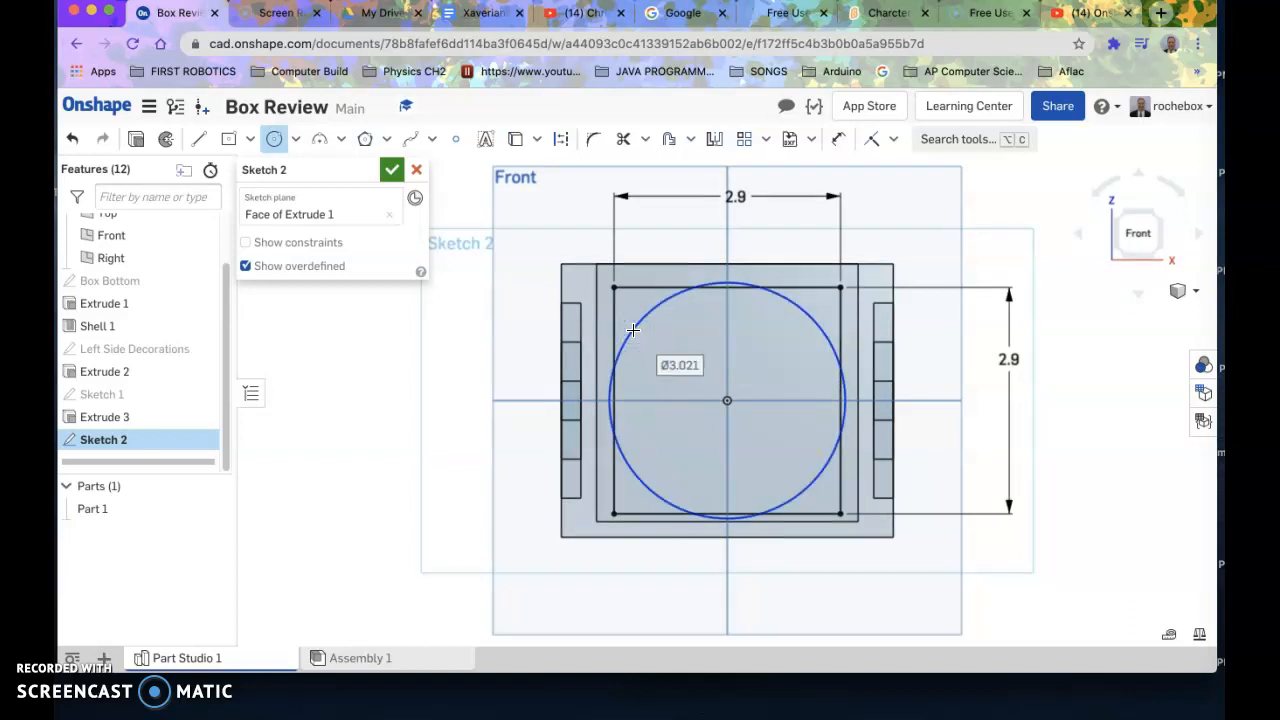
left_click(659, 357)
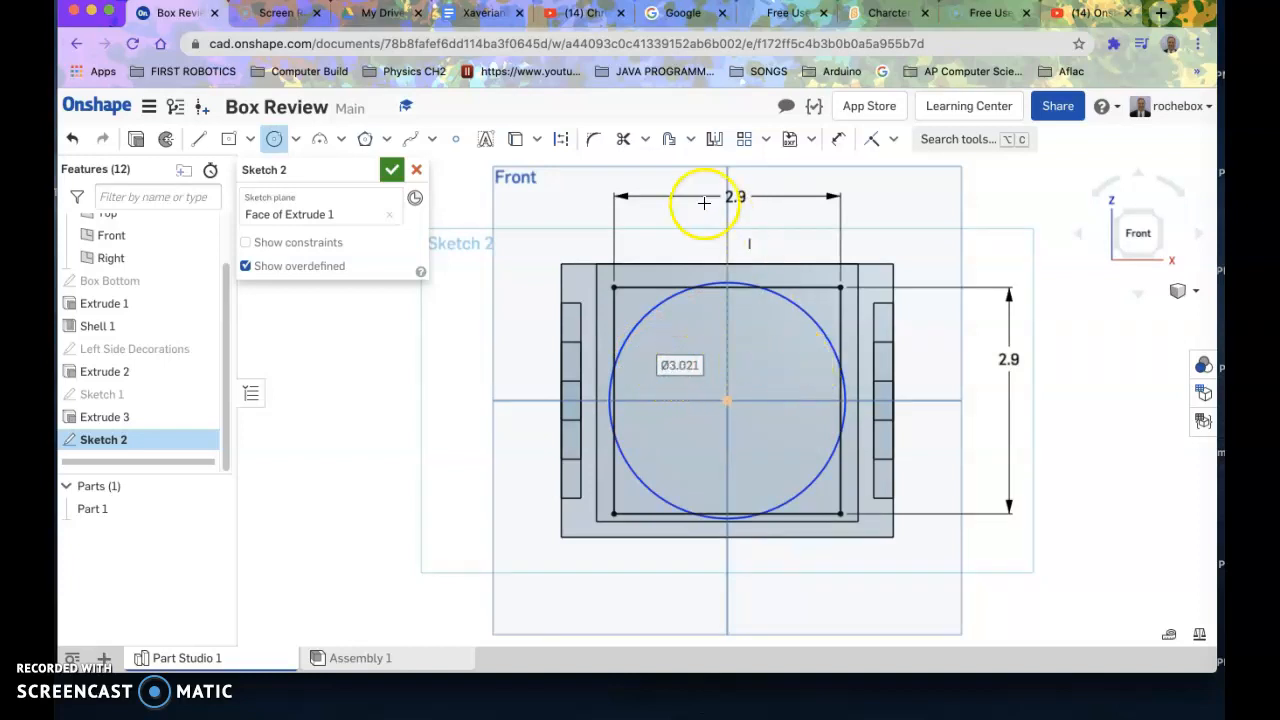
Trim the overlapping segments of the square and the circle so that only four closed corner shapes with curved inner edges remain
left_click(646, 145)
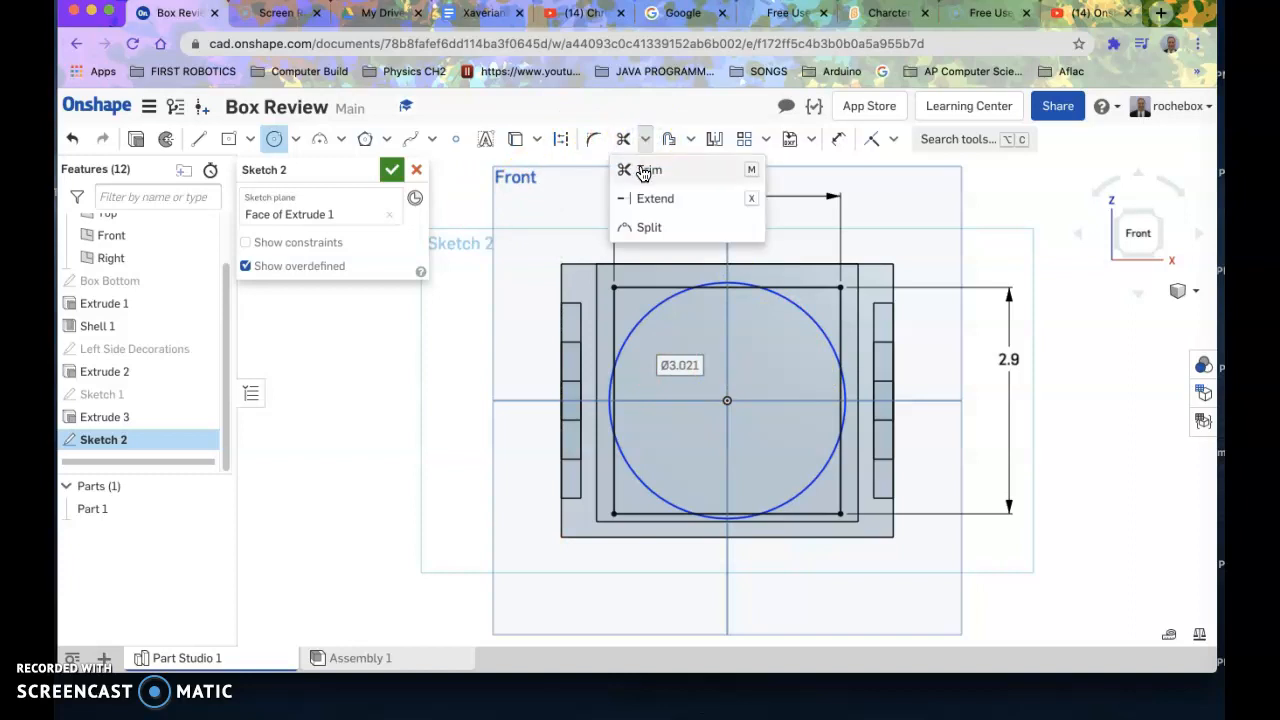
left_click(650, 169)
left_click_drag(720, 264, 720, 287)
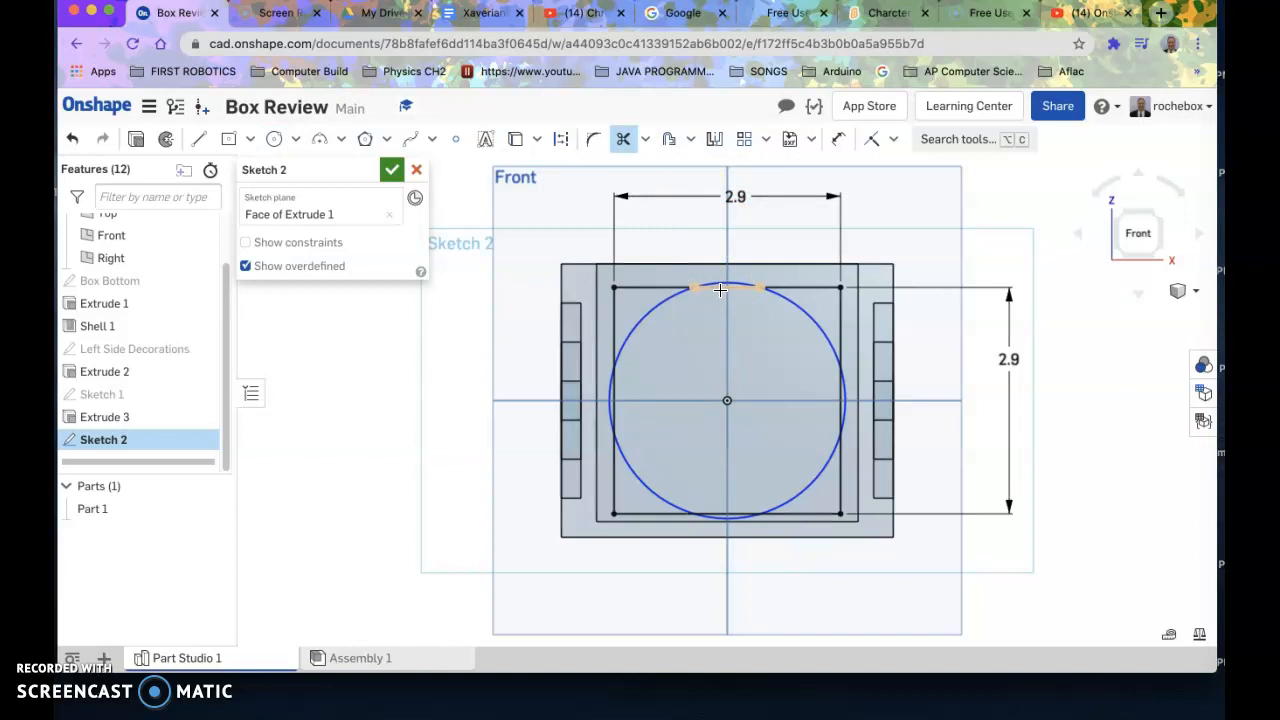
left_click(720, 289)
left_click_drag(720, 289, 824, 373)
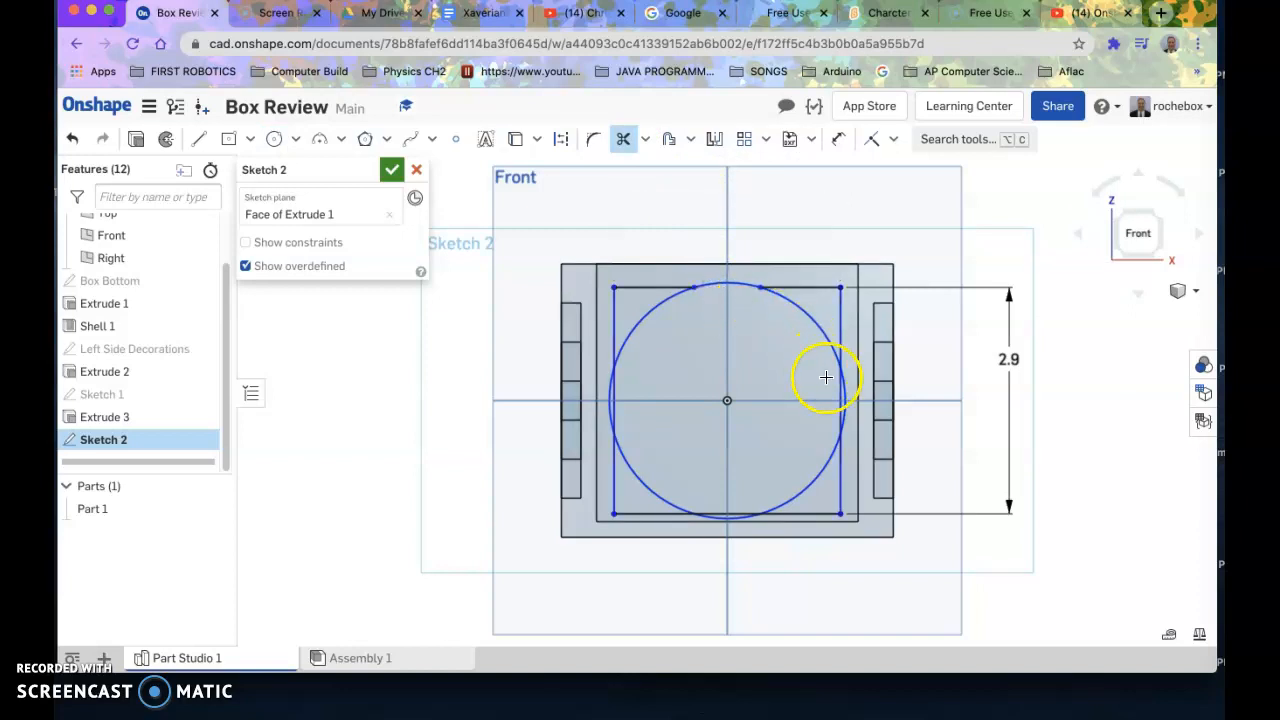
left_click_drag(696, 514, 716, 514)
left_click(626, 413)
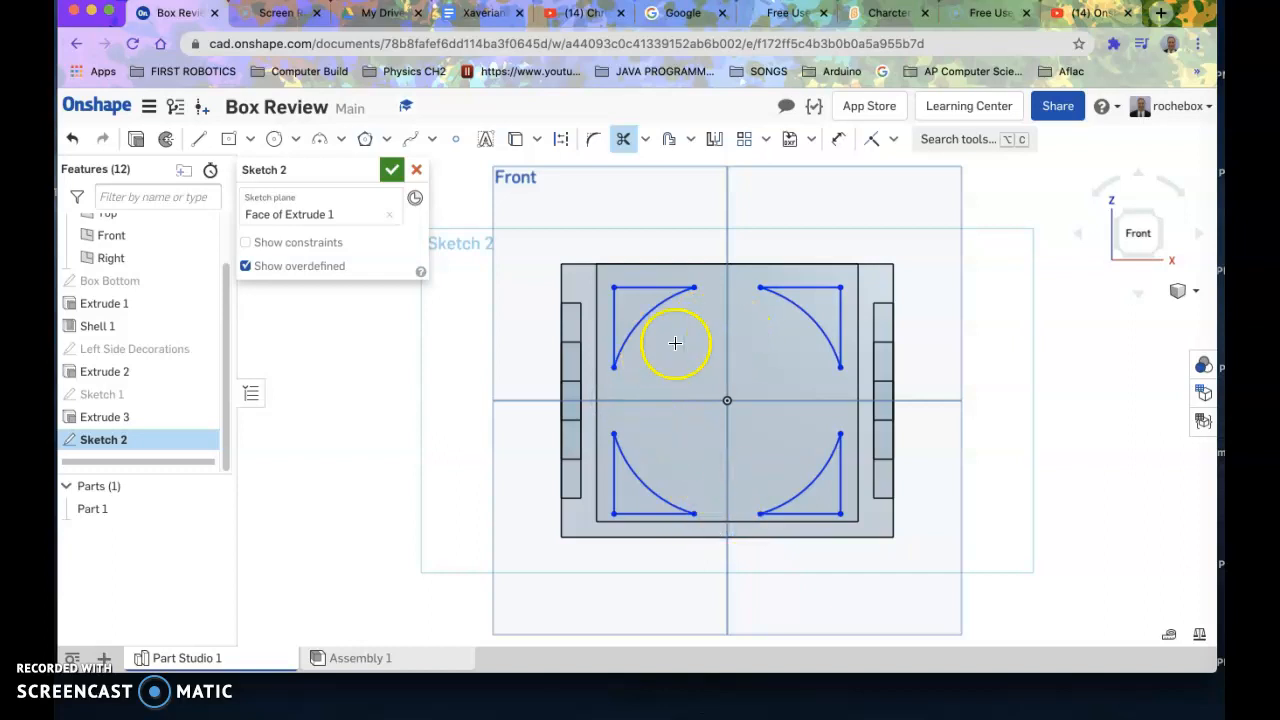
left_click(640, 297)
left_click(655, 288)
left_click(613, 330)
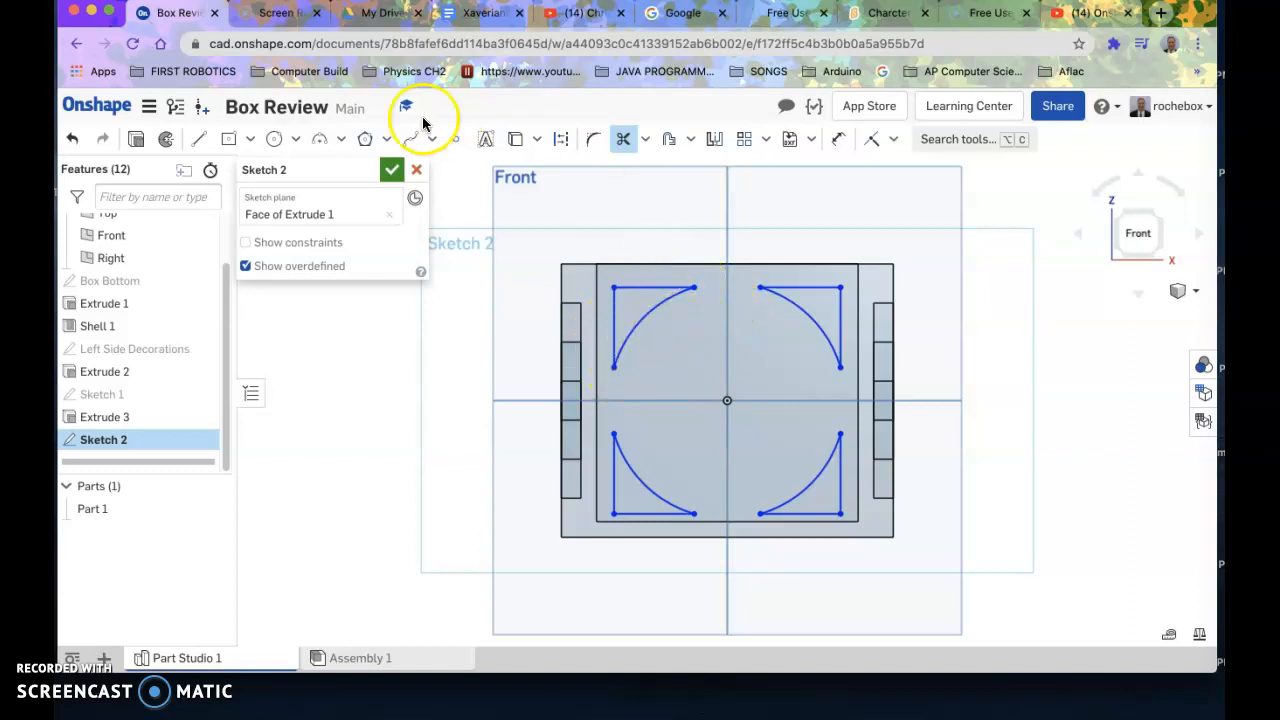
Sketch circles about 0.55, 0.19 and 0.68 in in diameter beside the upper-left arc and shift the largest slightly away from the smallest
left_click(272, 141)
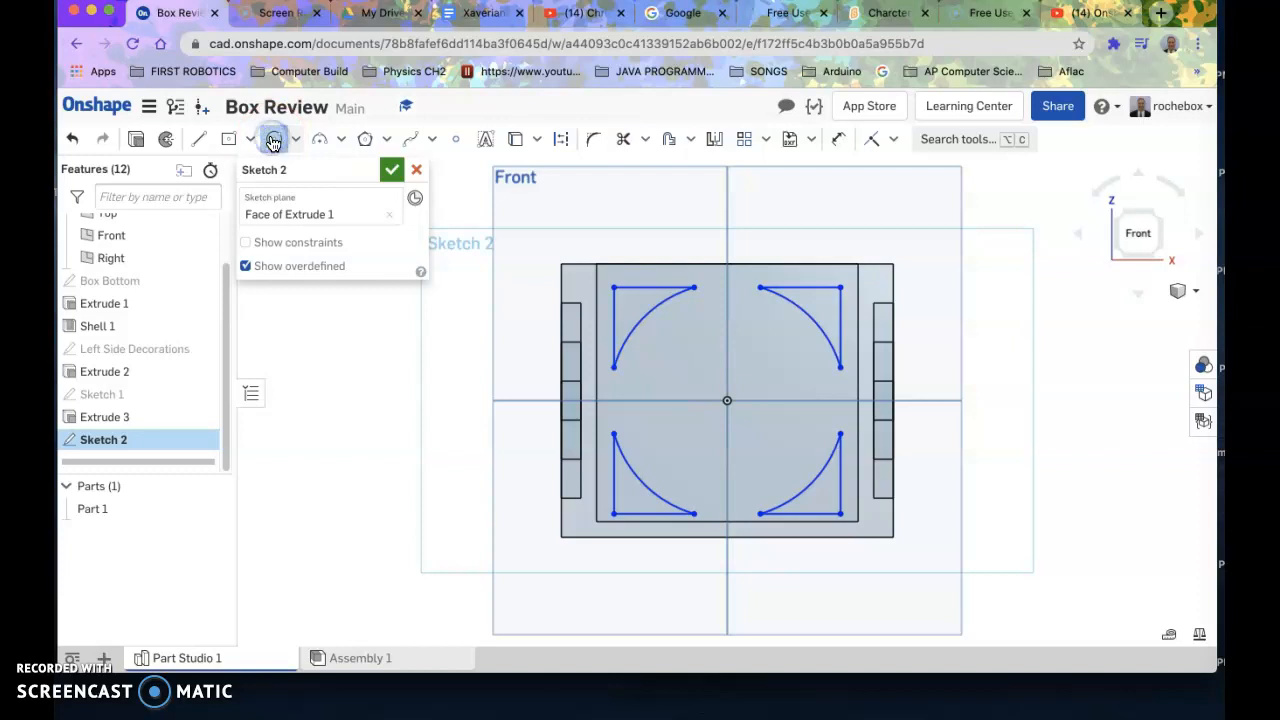
left_click(678, 318)
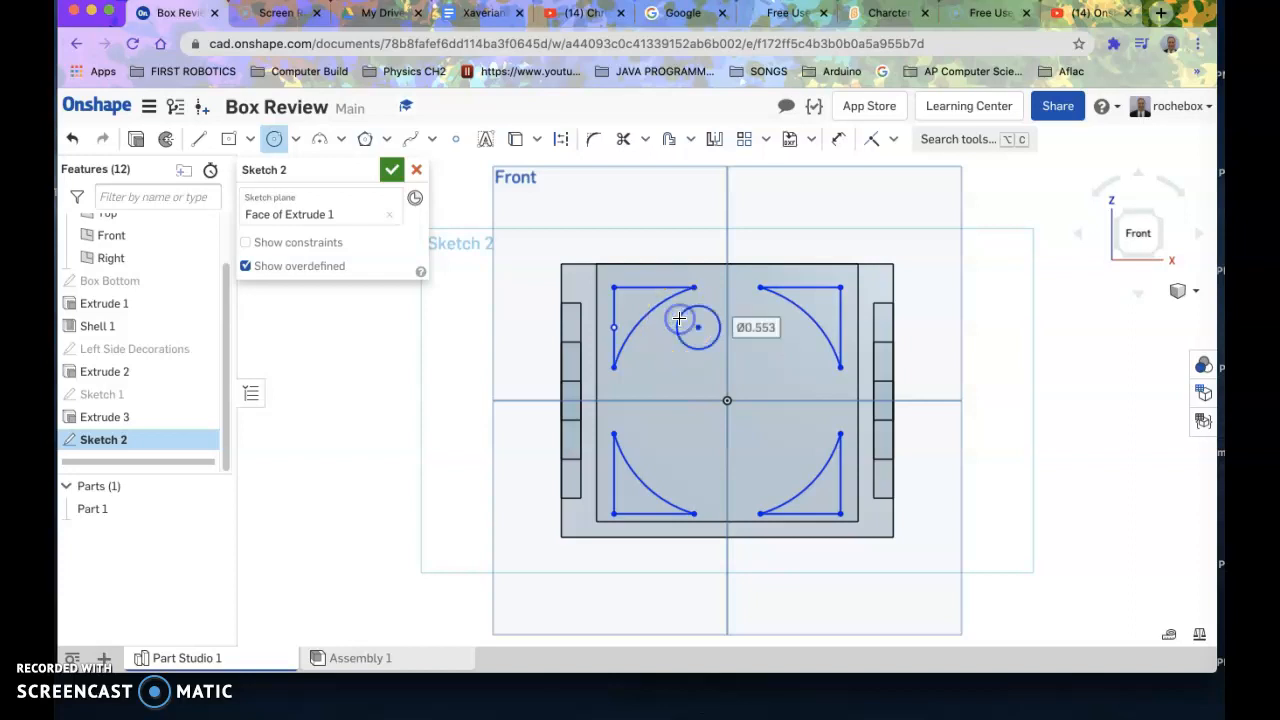
left_click_drag(681, 329, 660, 348)
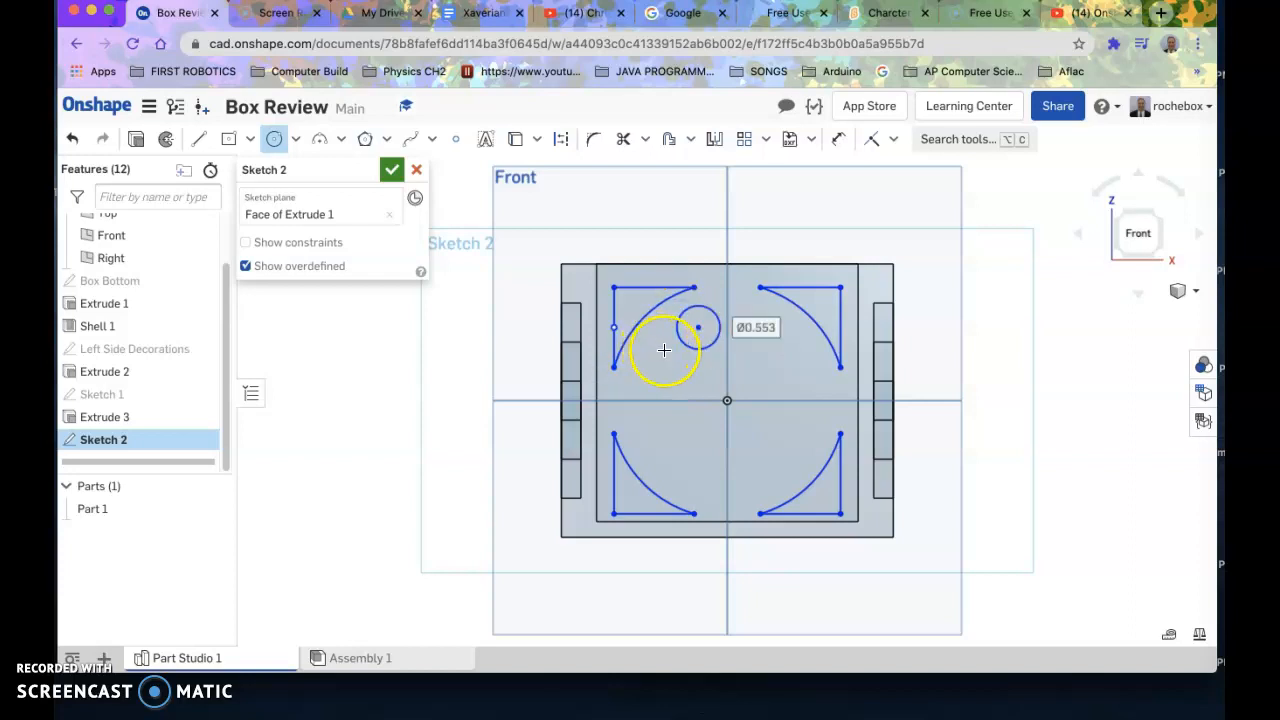
scroll(664, 350, "up", 5)
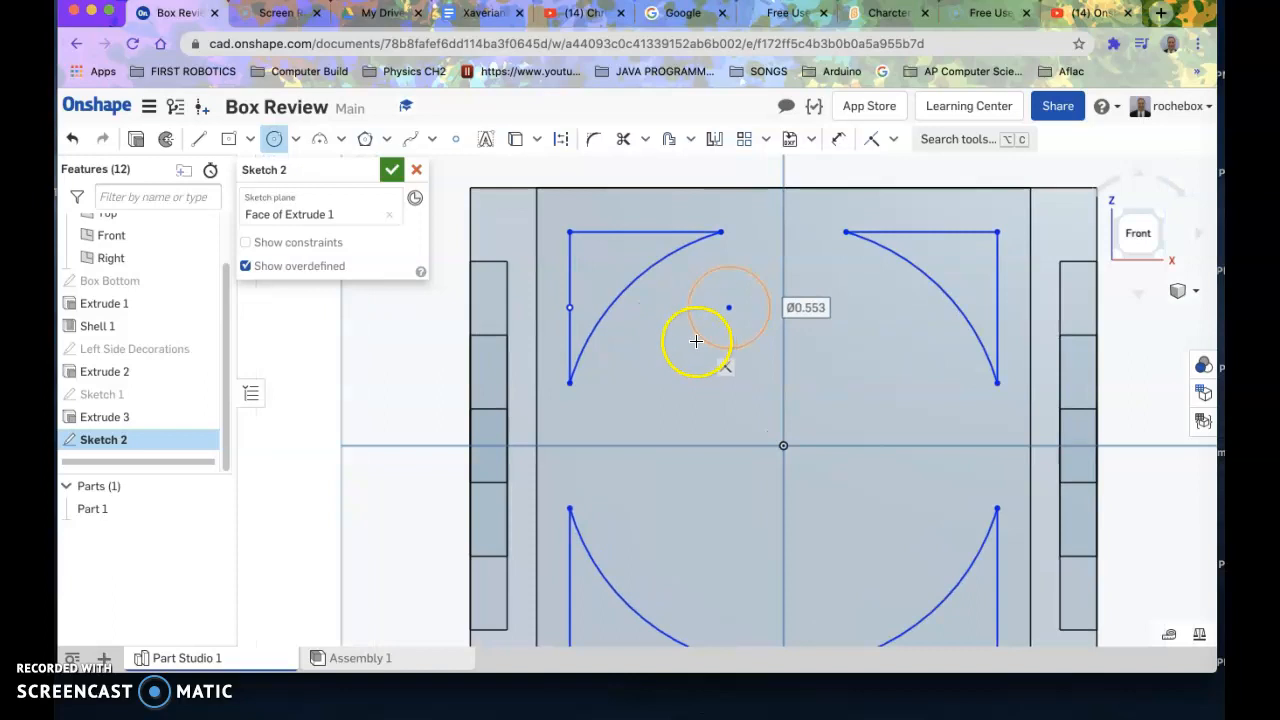
left_click(662, 340)
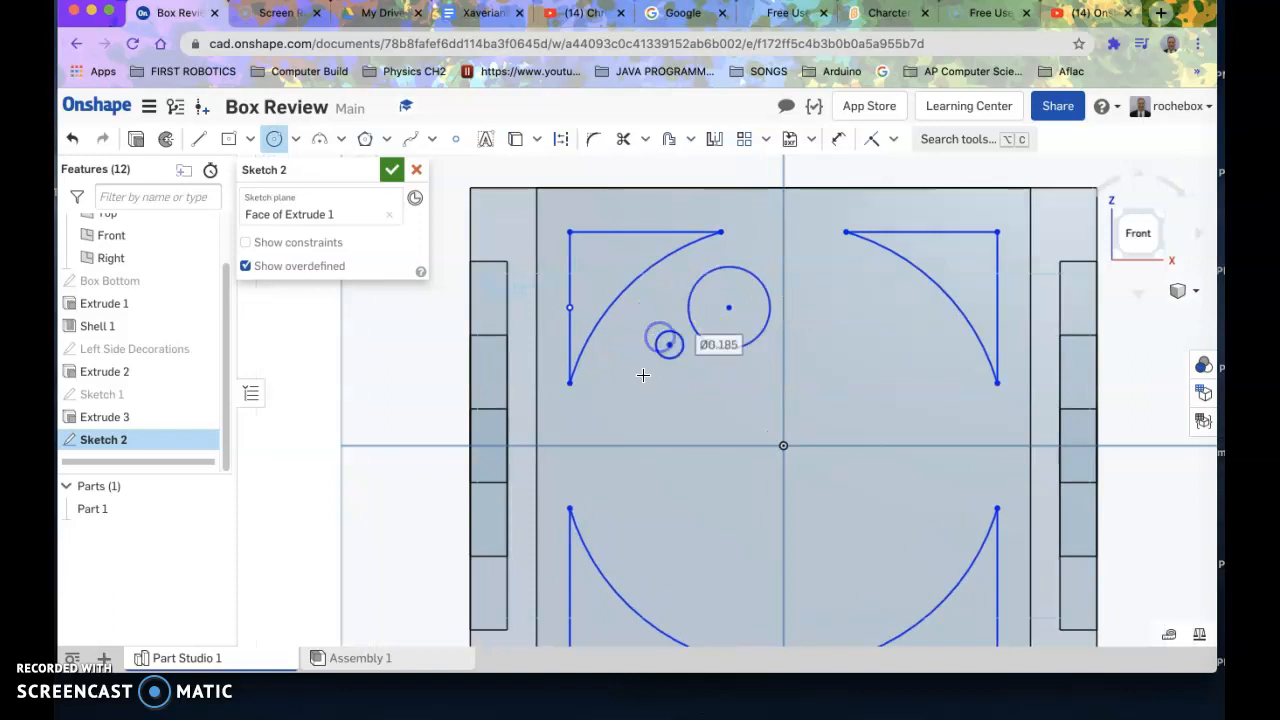
left_click(668, 417)
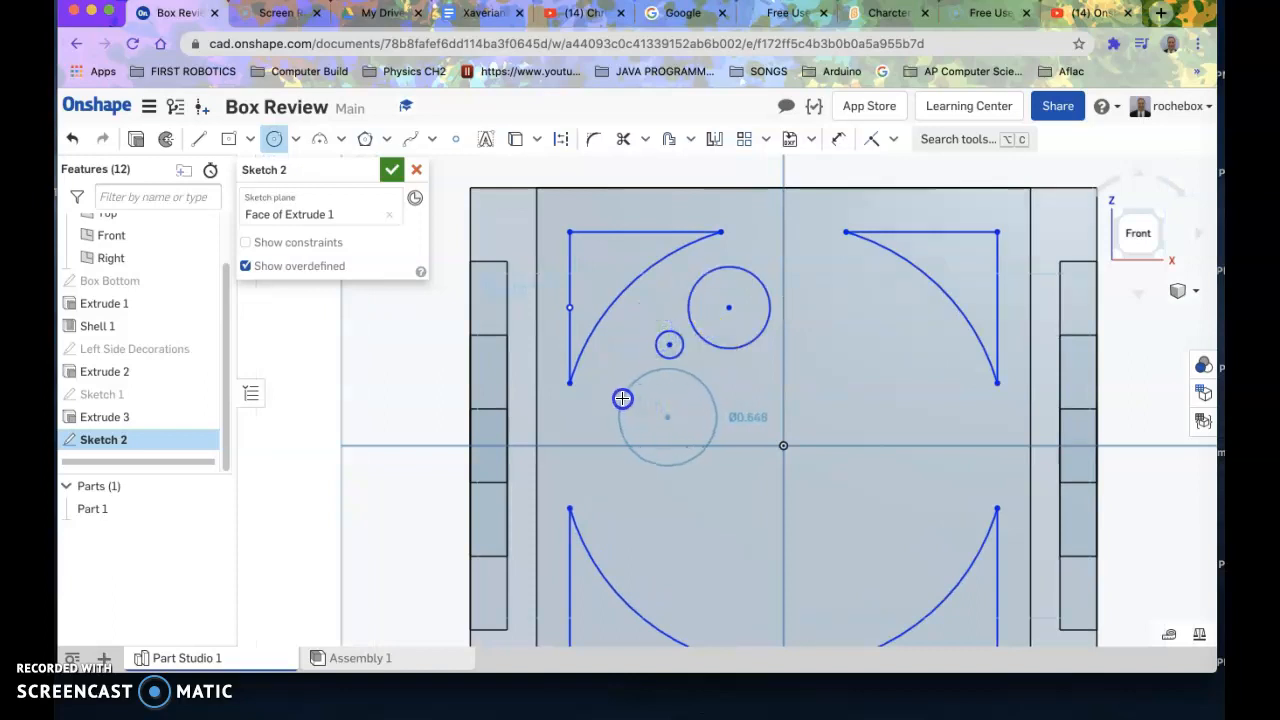
left_click(621, 398)
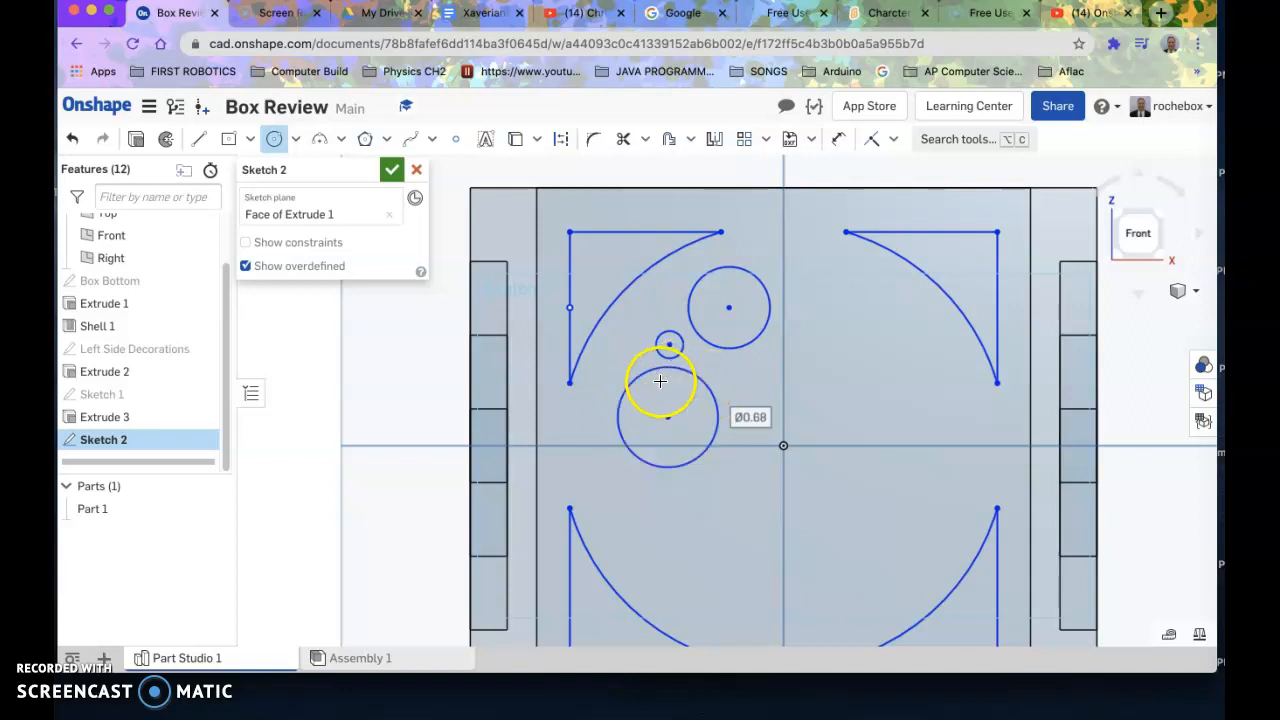
left_click(272, 139)
left_click_drag(667, 417, 662, 427)
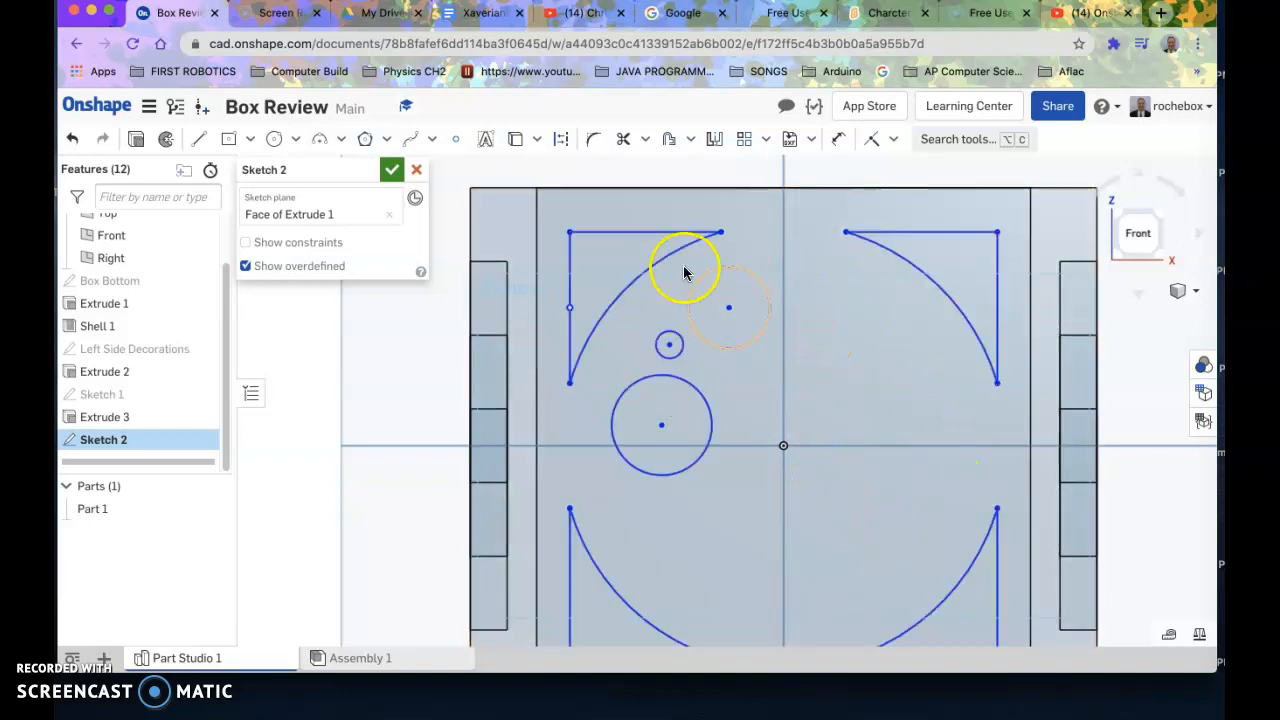
Sketch a small circle at the top centre, a large one beside the upper-right arc and one about 0.27 in in diameter between them
left_click(278, 143)
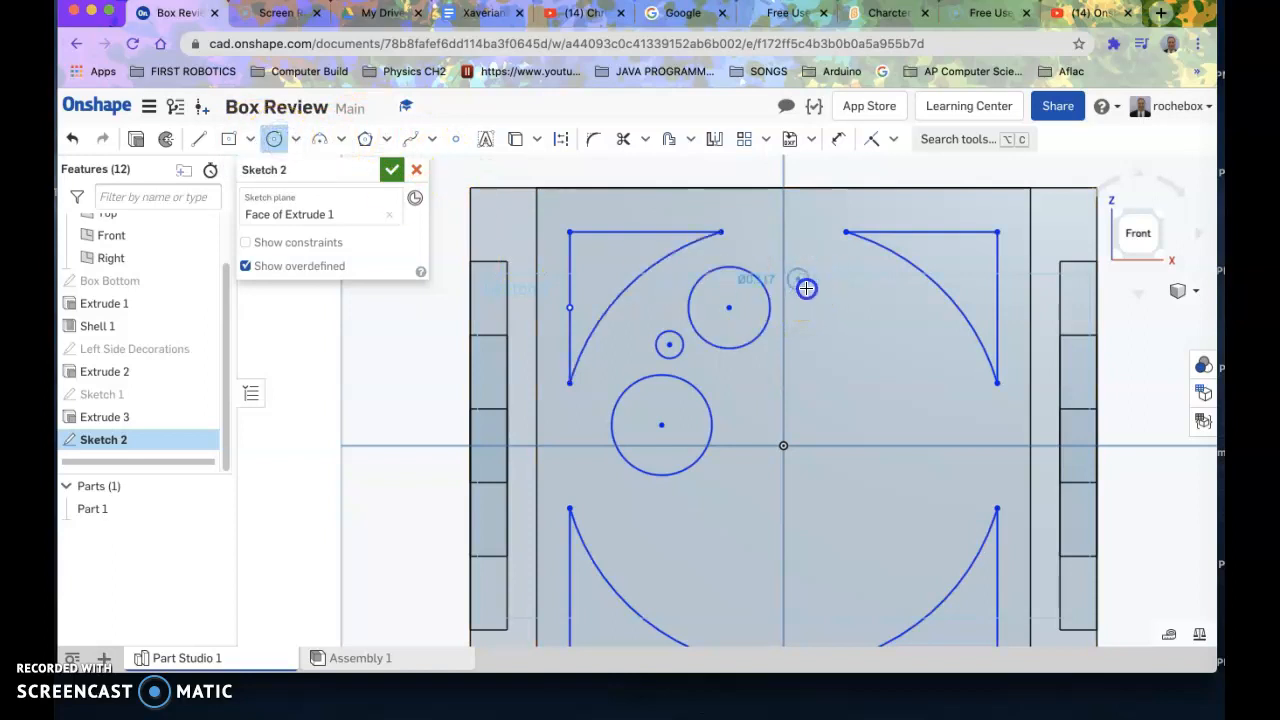
mouse_move(807, 288)
left_mouse_down()
mouse_move(877, 306)
mouse_move(794, 266)
left_mouse_up()
left_click(872, 344)
left_click_drag(855, 337, 831, 305)
left_click(775, 366)
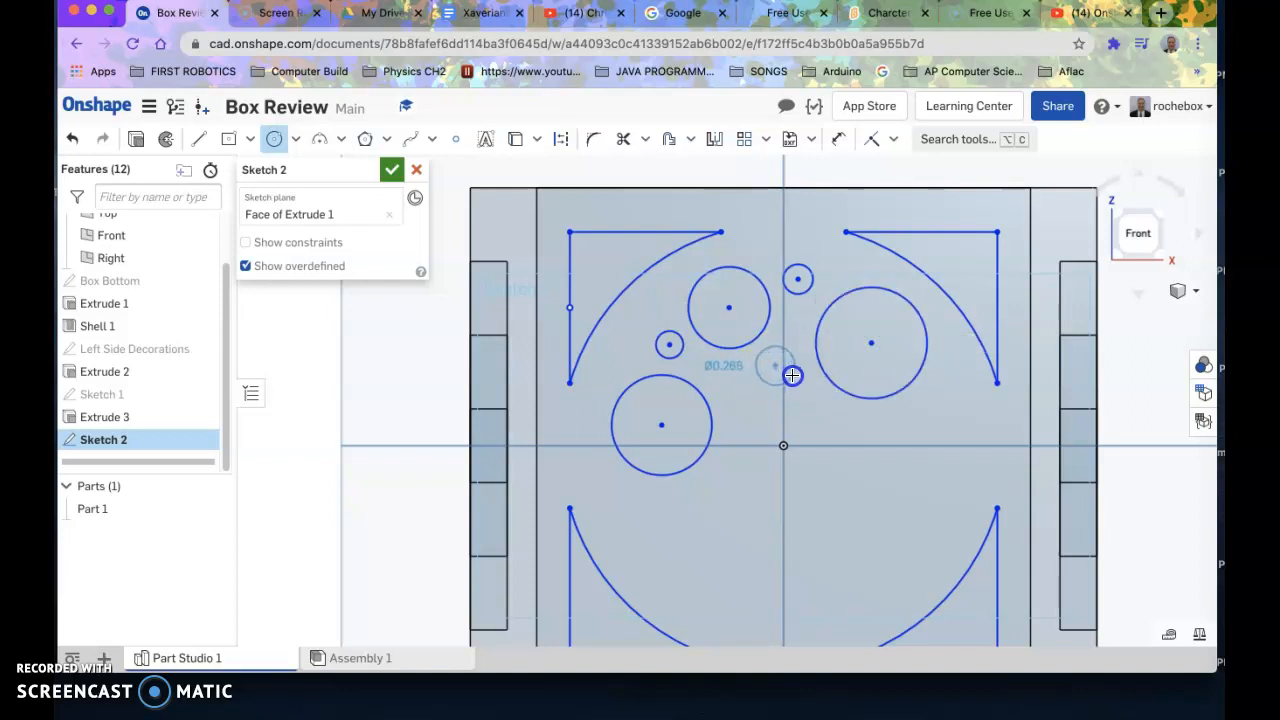
left_click(792, 375)
Sketch two circles, about 0.2 and 0.45 in in diameter, below the large upper-right circle
left_click(920, 422)
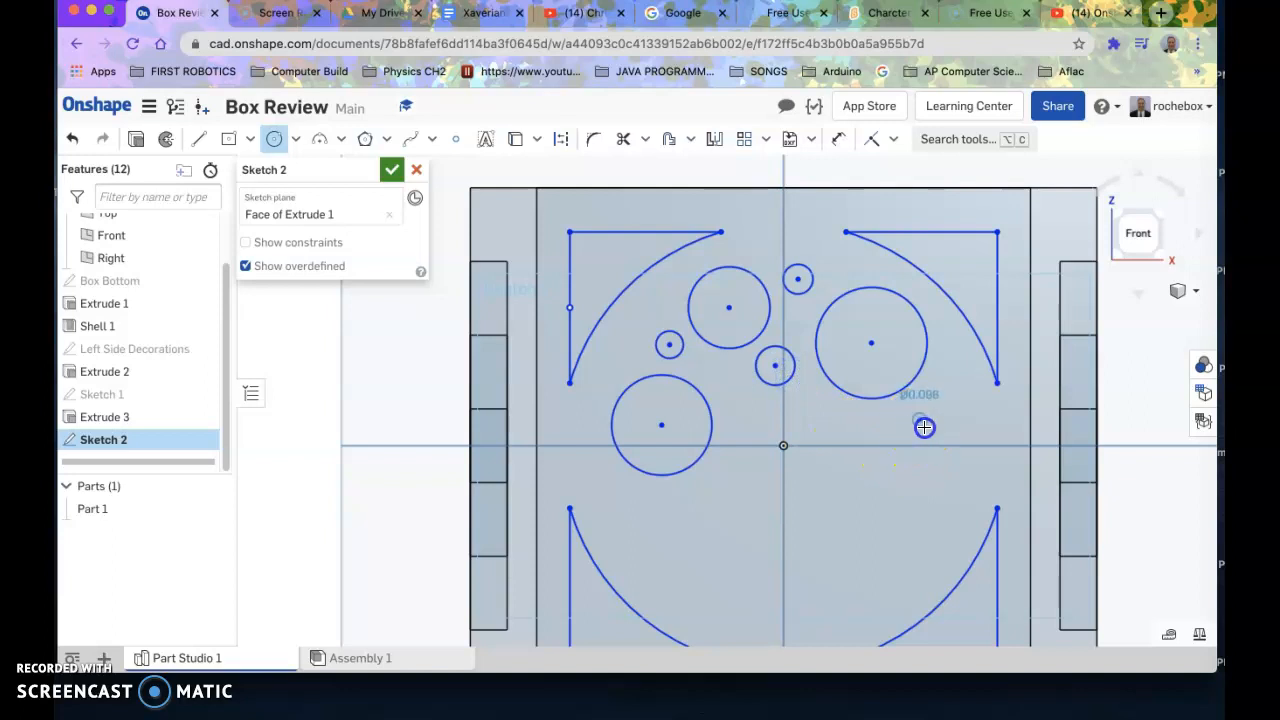
left_click(927, 433)
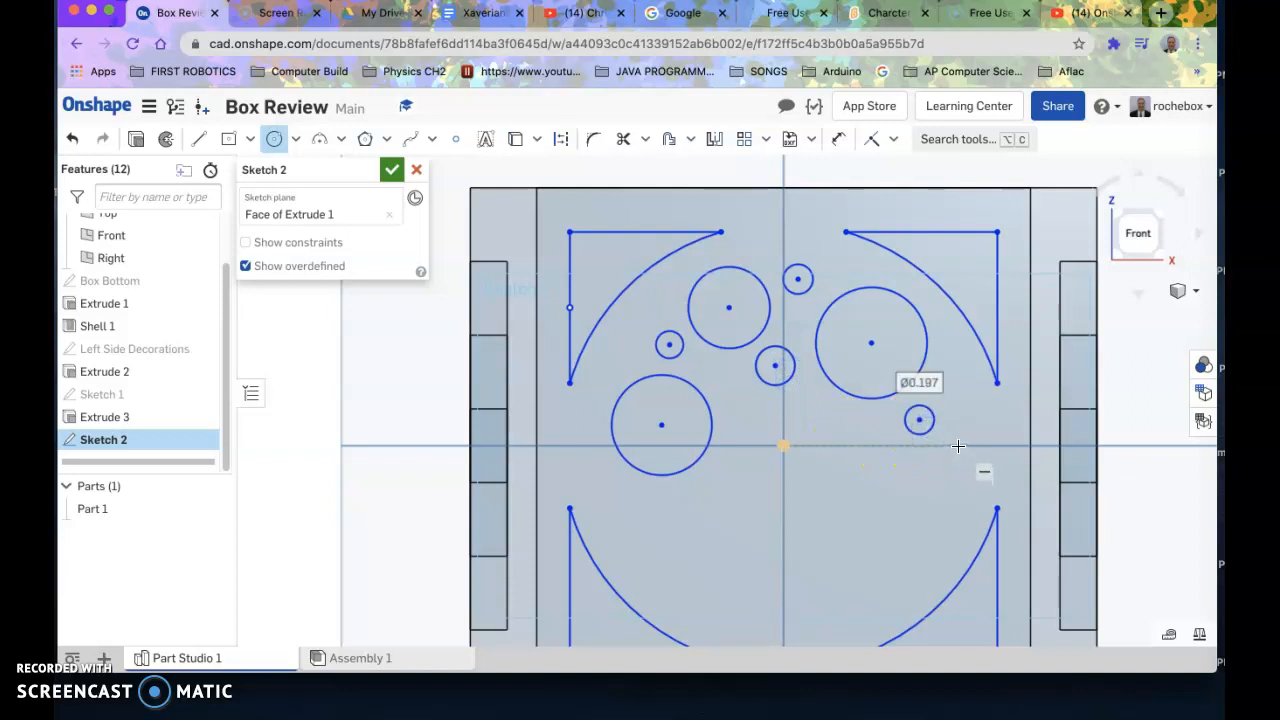
left_click(966, 477)
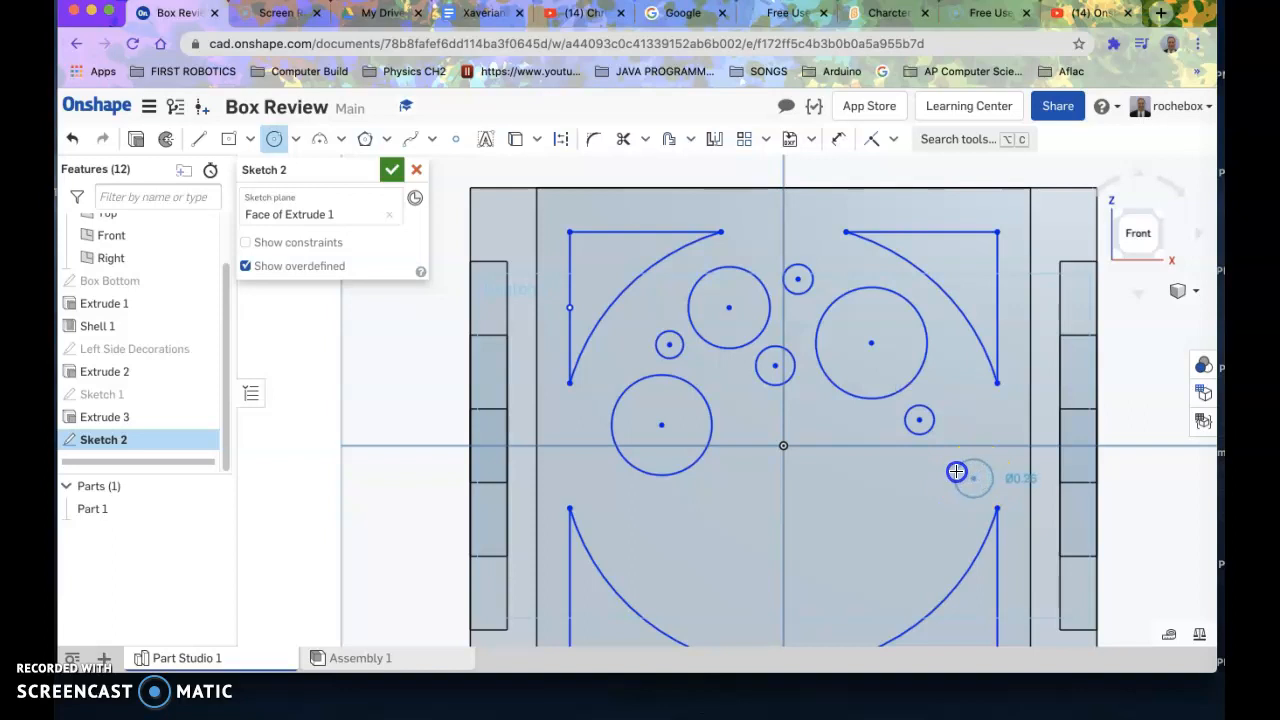
left_click(942, 467)
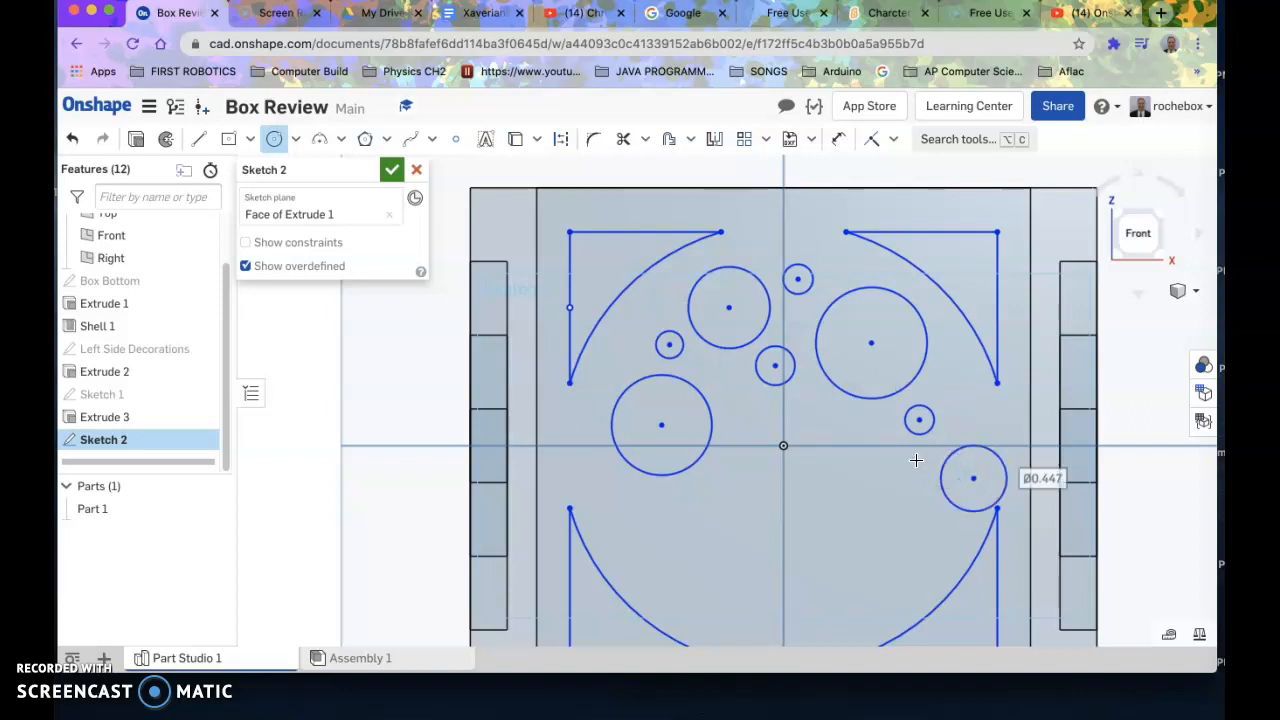
Swap the two new circles' places, with the 0.45 in circle just above the horizontal axis and the 0.2 in circle below it
left_click(270, 138)
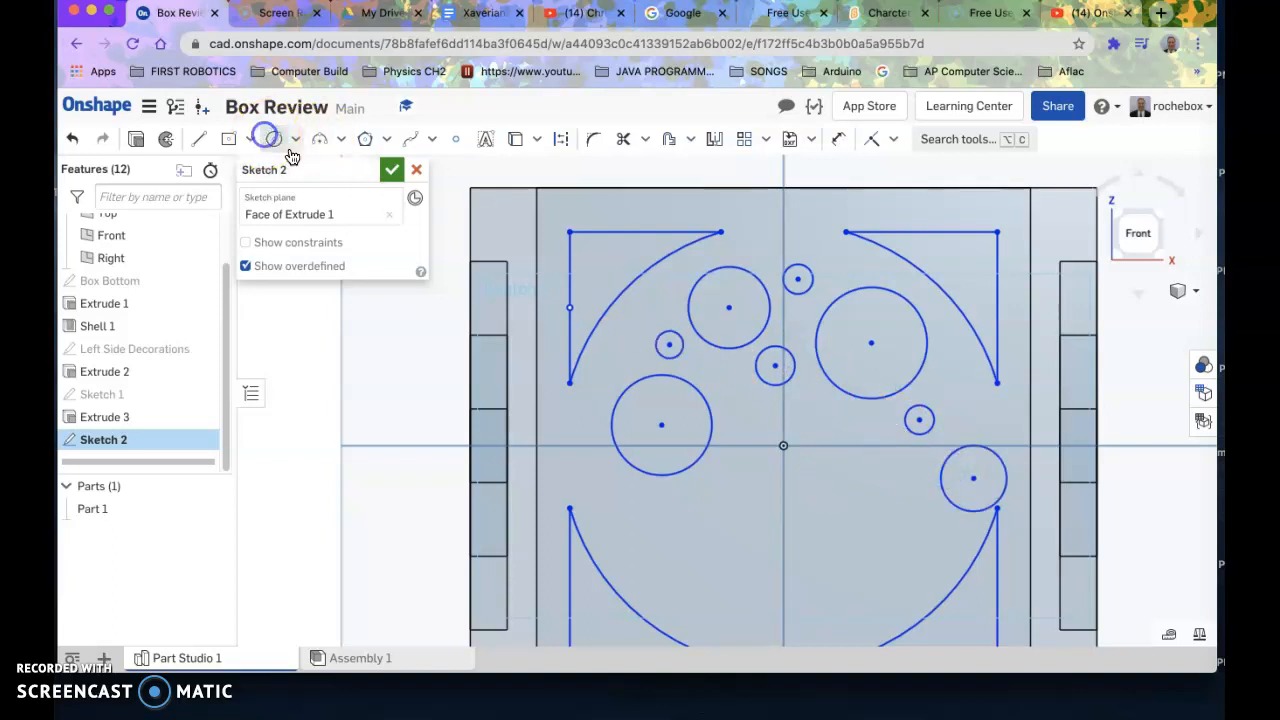
mouse_move(975, 478)
left_mouse_down()
mouse_move(966, 453)
mouse_move(951, 477)
left_mouse_up()
left_click(914, 425)
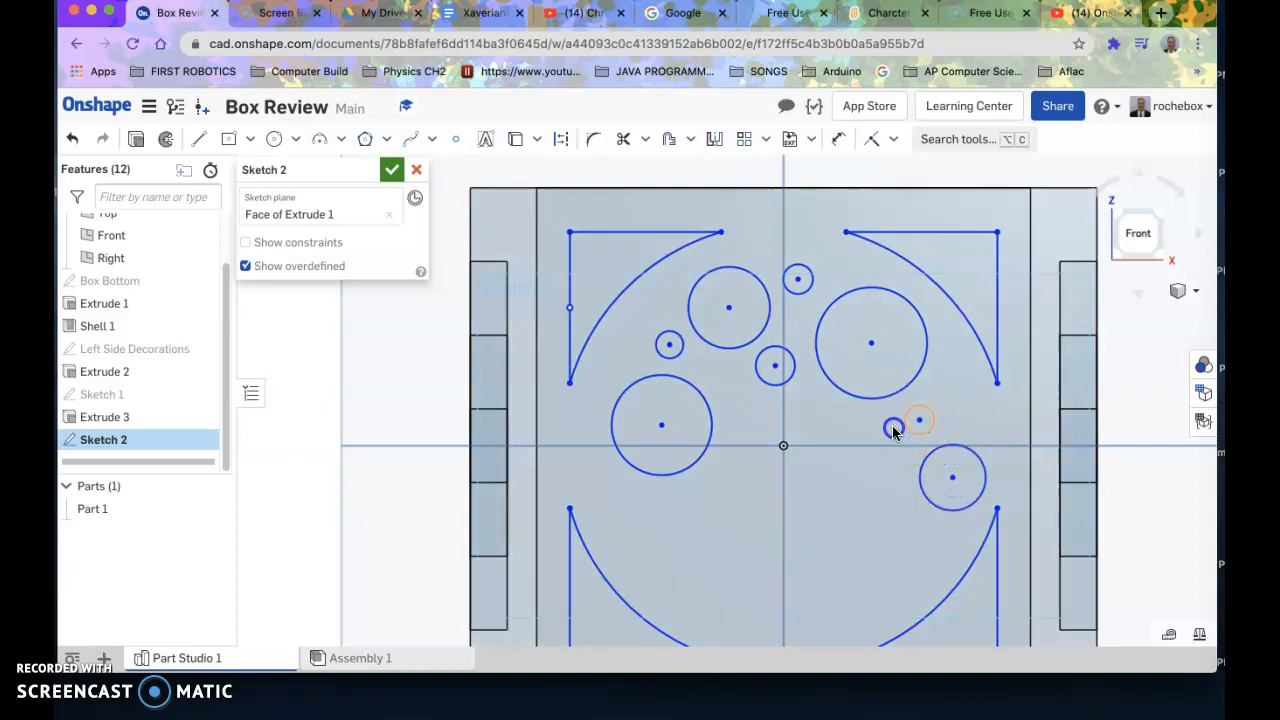
left_click_drag(893, 430, 840, 438)
left_click(936, 477)
left_click_drag(948, 481, 946, 428)
left_click(842, 441)
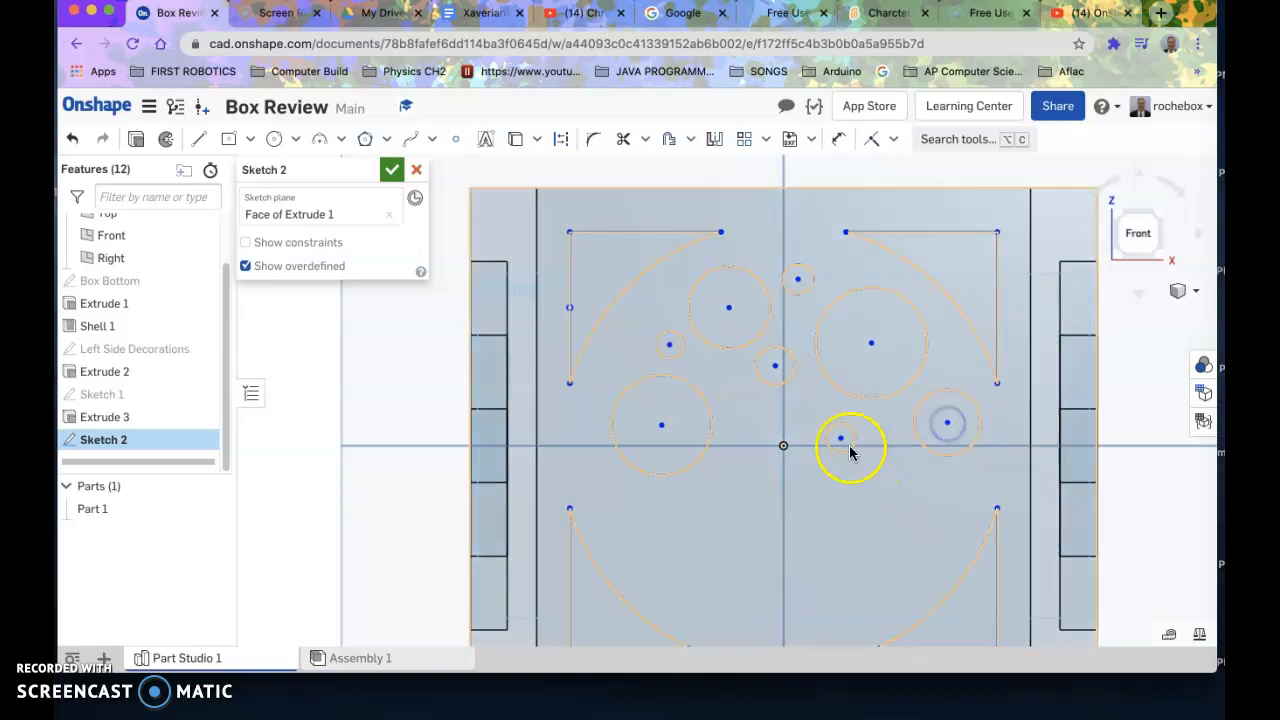
left_click_drag(848, 447, 980, 500)
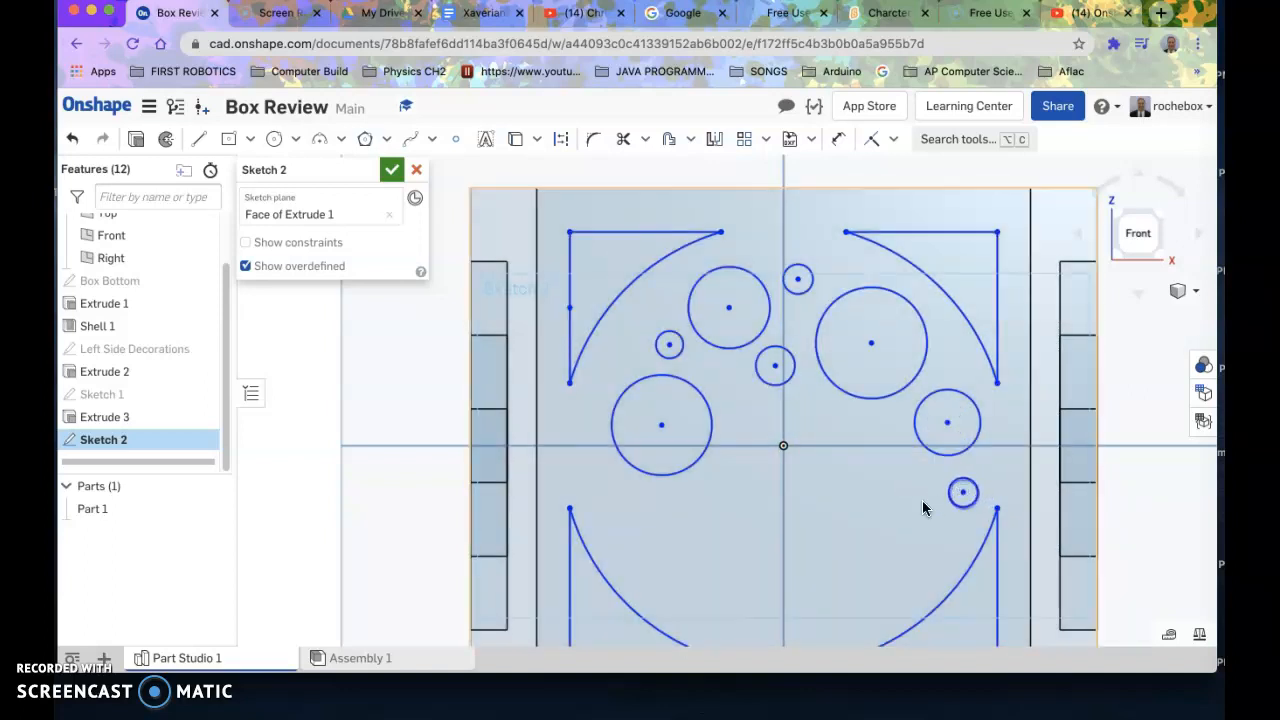
Sketch a small circle and one about 0.33 in in diameter side by side below the large left circle
left_click(274, 139)
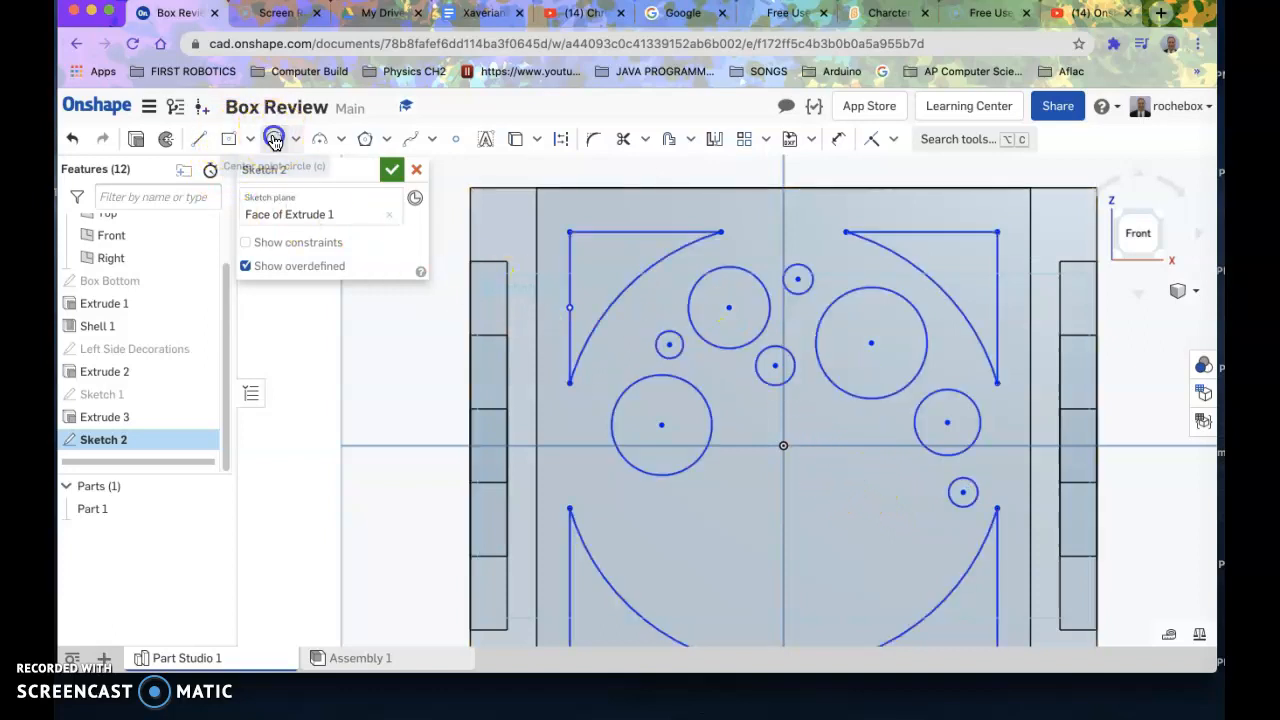
left_click(622, 511)
left_click(672, 521)
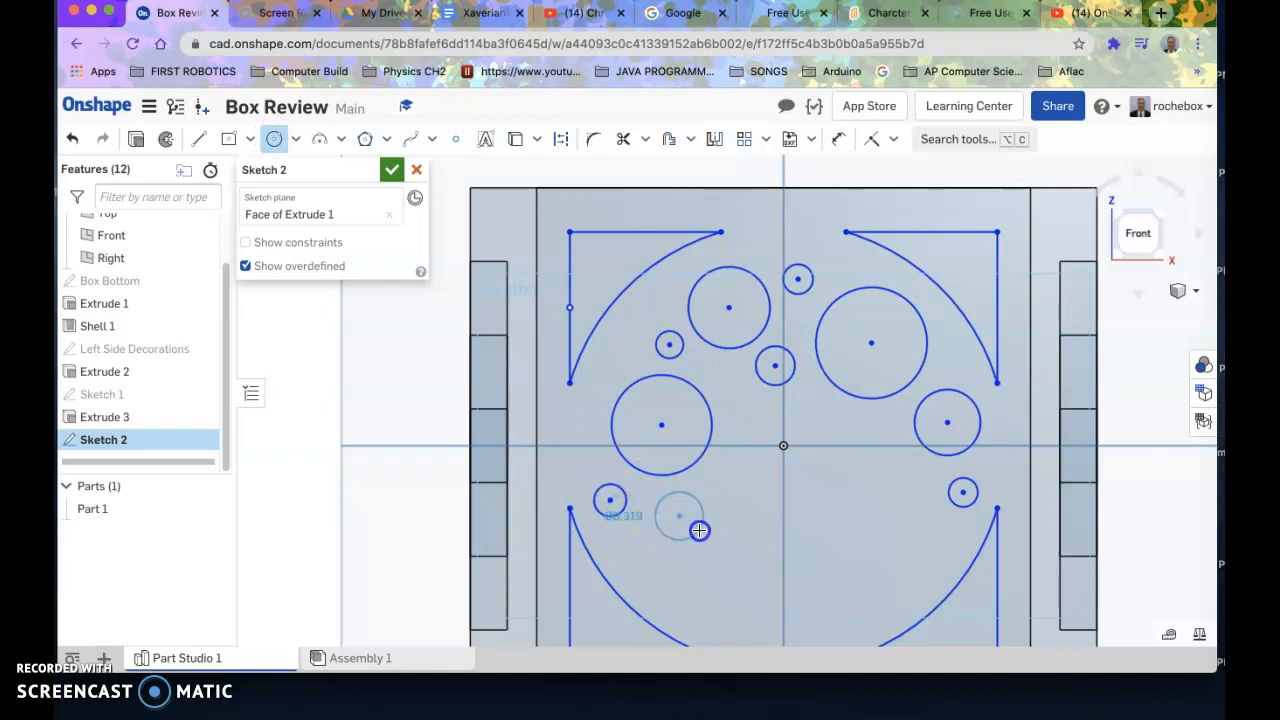
left_click(700, 529)
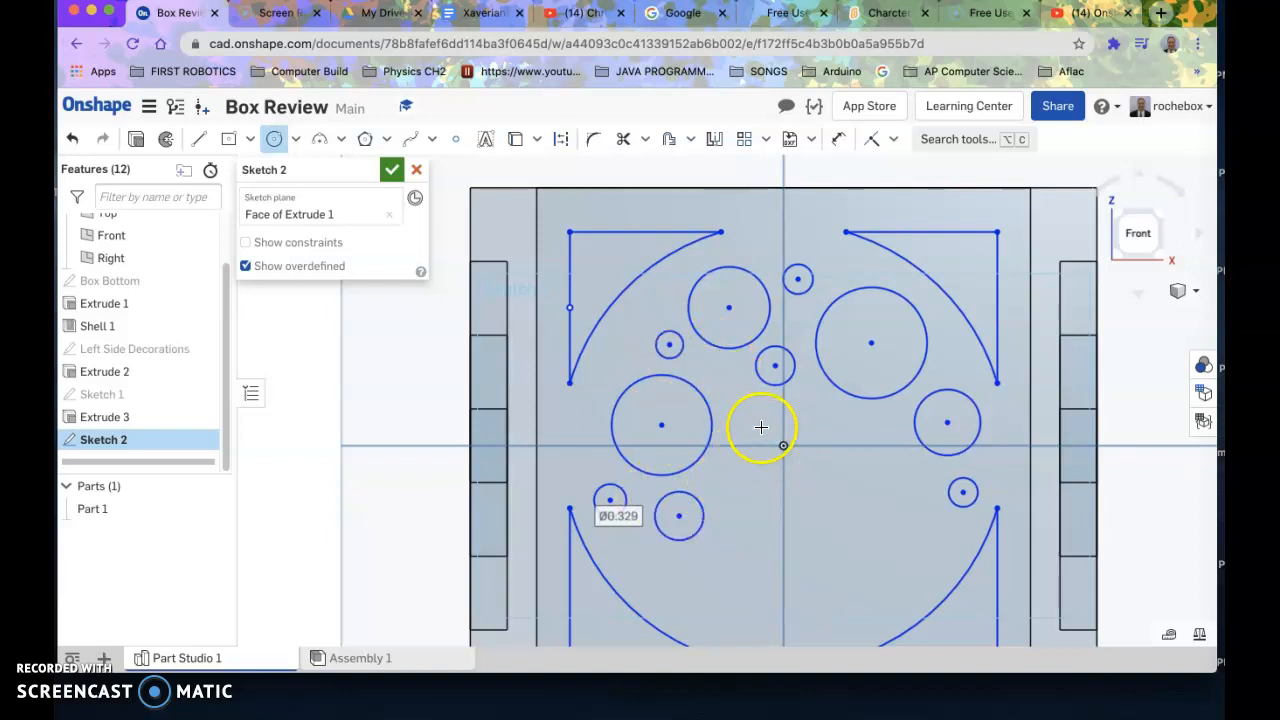
Sketch a small circle just left of the origin and one about 0.76 in in diameter below it, moving the larger clear of its neighbours
left_click(752, 423)
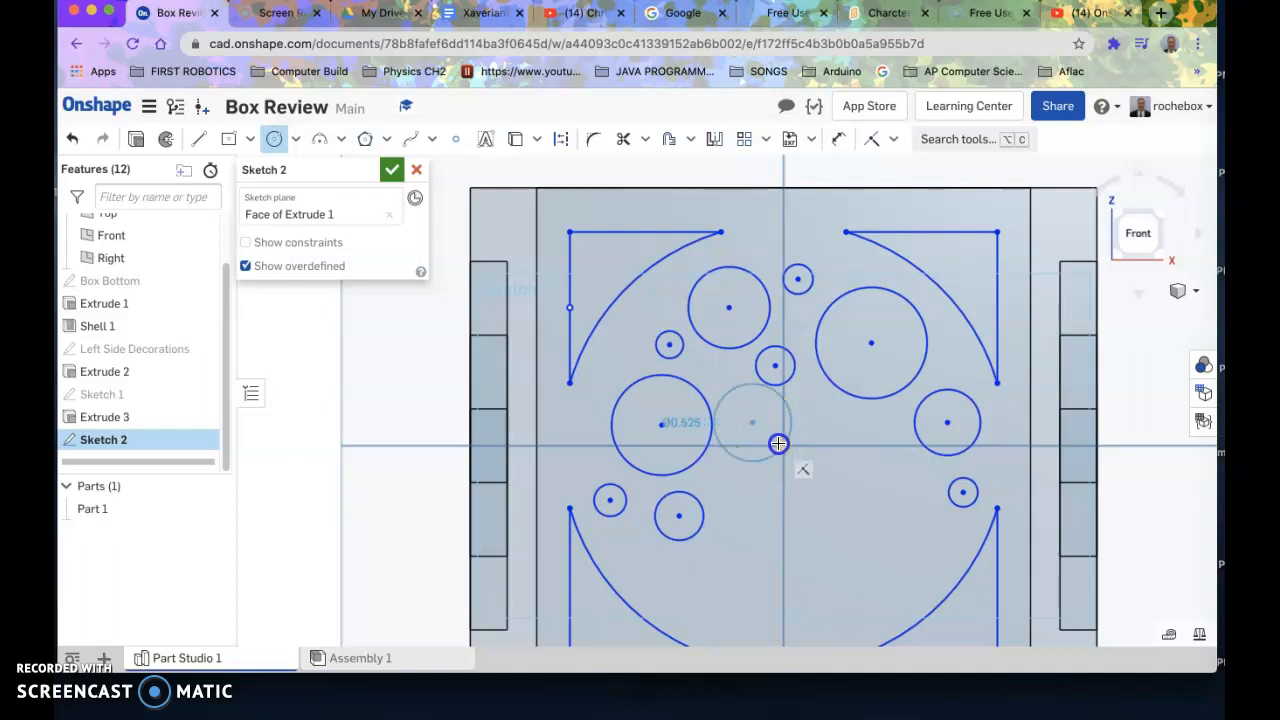
left_click(768, 438)
left_click(752, 490)
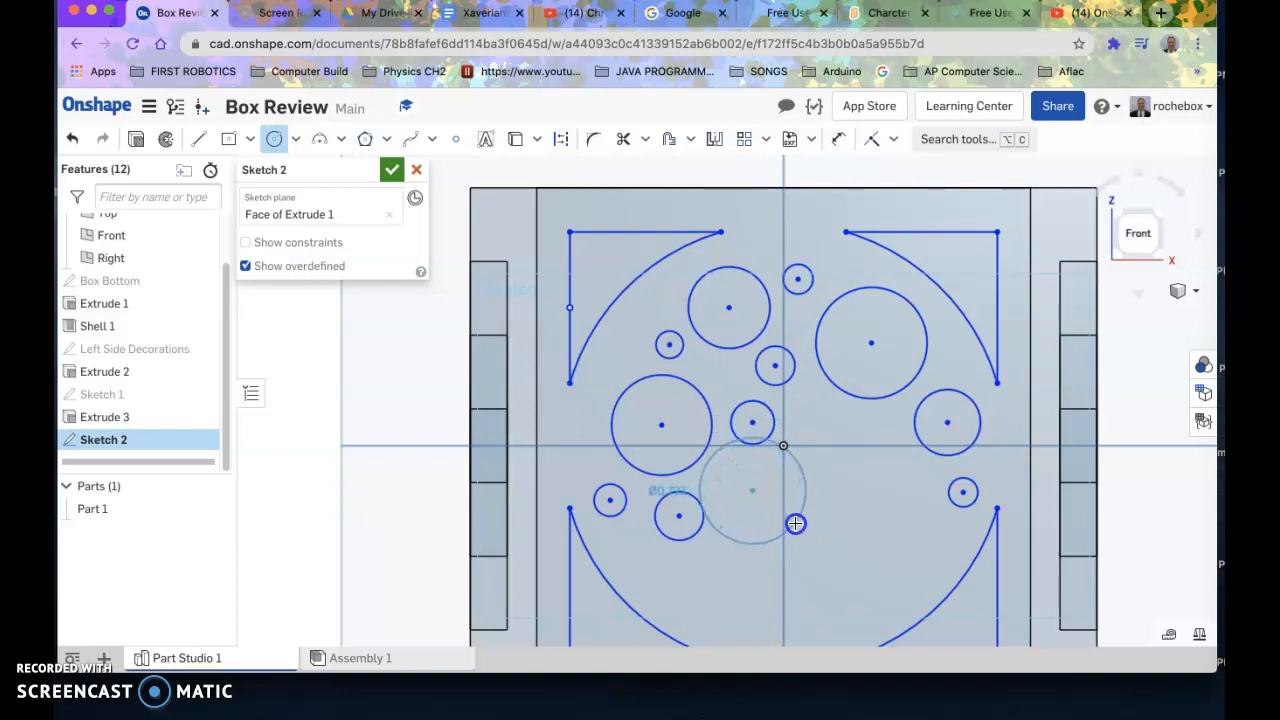
left_click(794, 528)
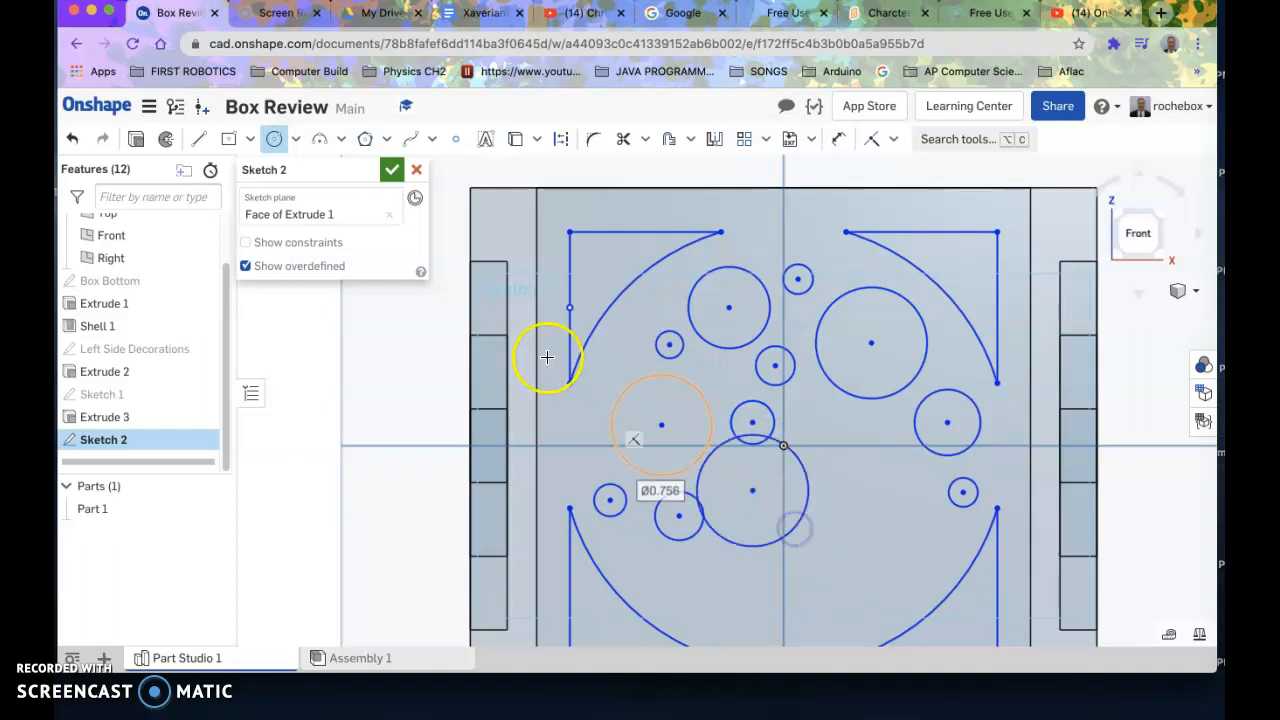
left_click(277, 141)
left_click(739, 504)
left_click_drag(754, 491, 773, 525)
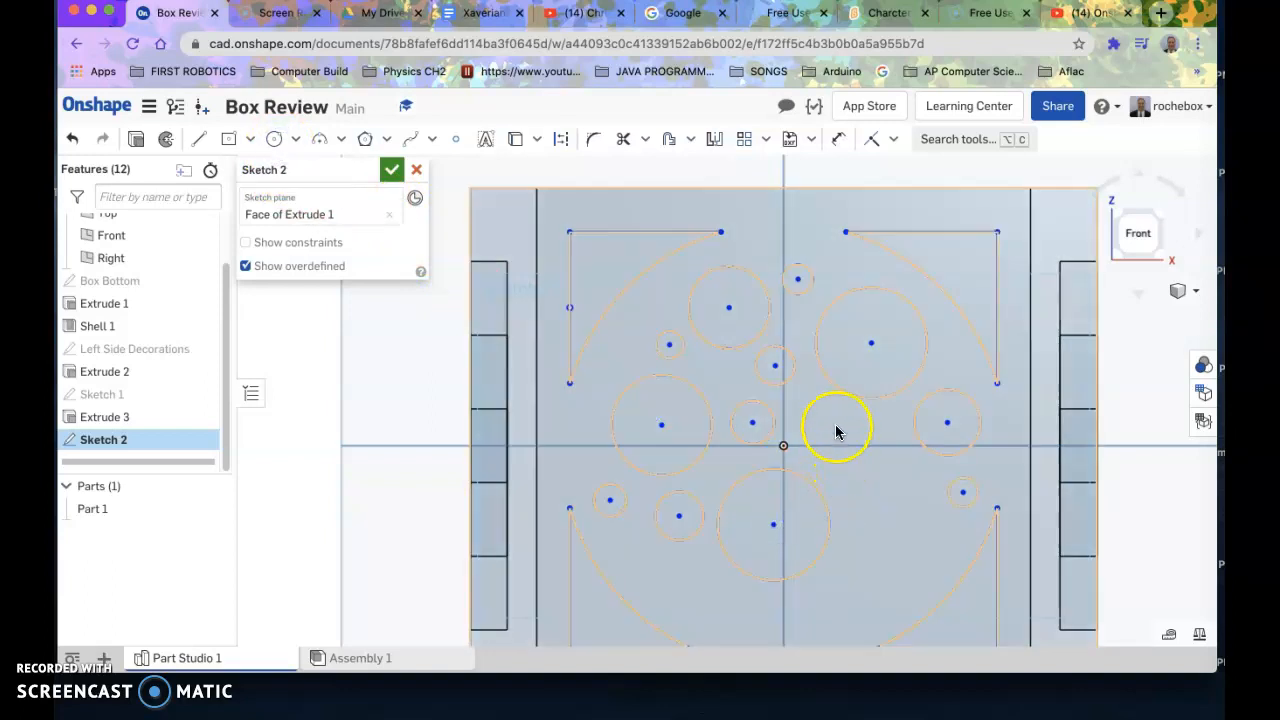
Sketch a small circle right of the origin and one about 0.62 in in diameter below it, shifting the larger slightly down
left_click(276, 141)
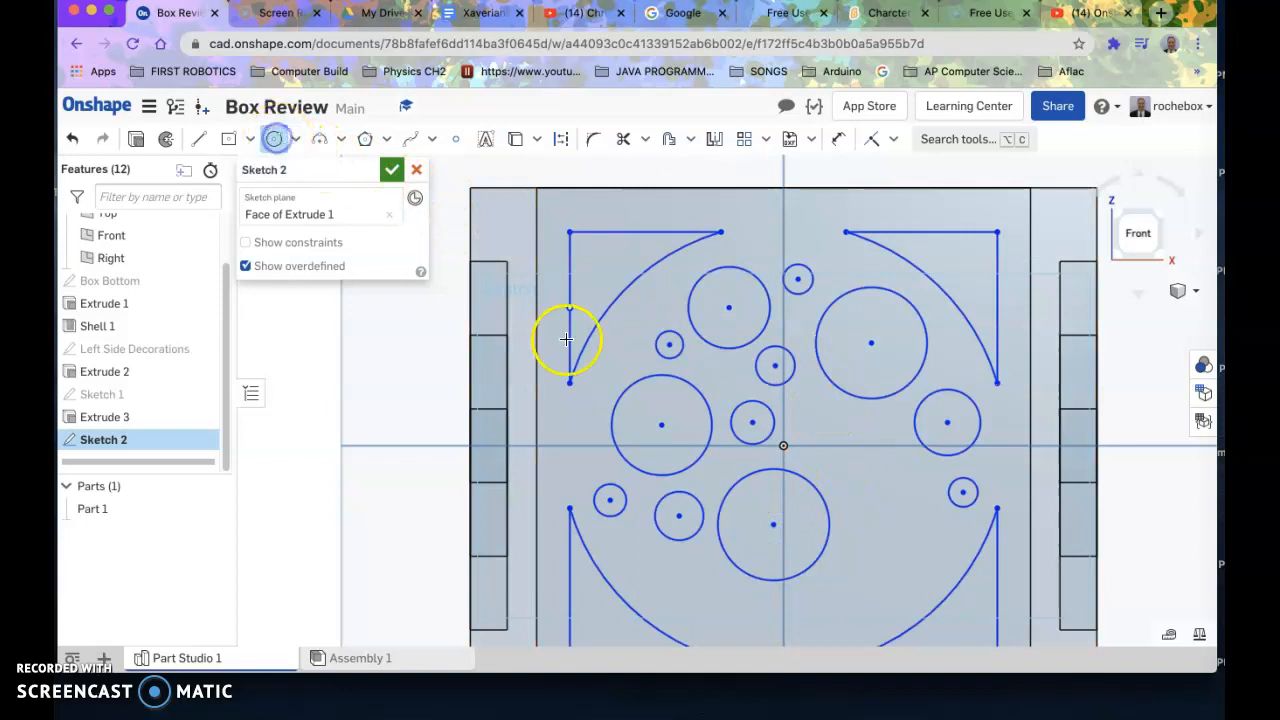
left_click(849, 438)
left_click(864, 459)
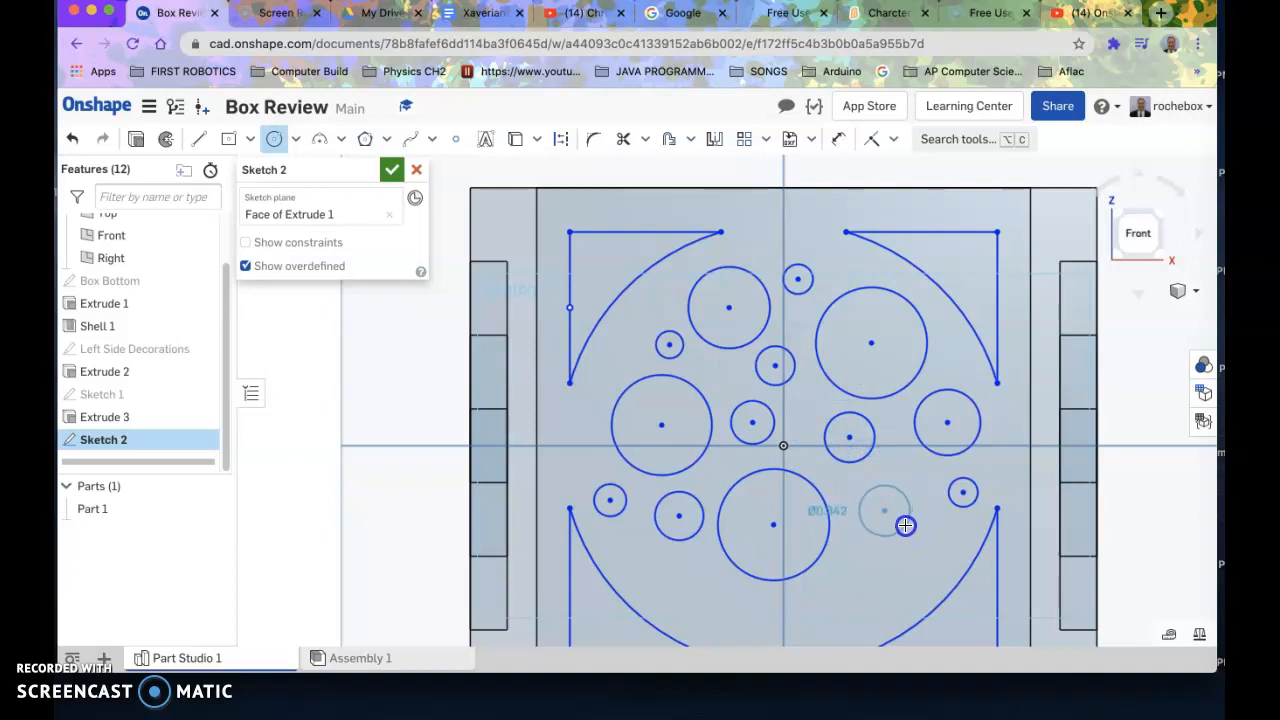
left_click(917, 541)
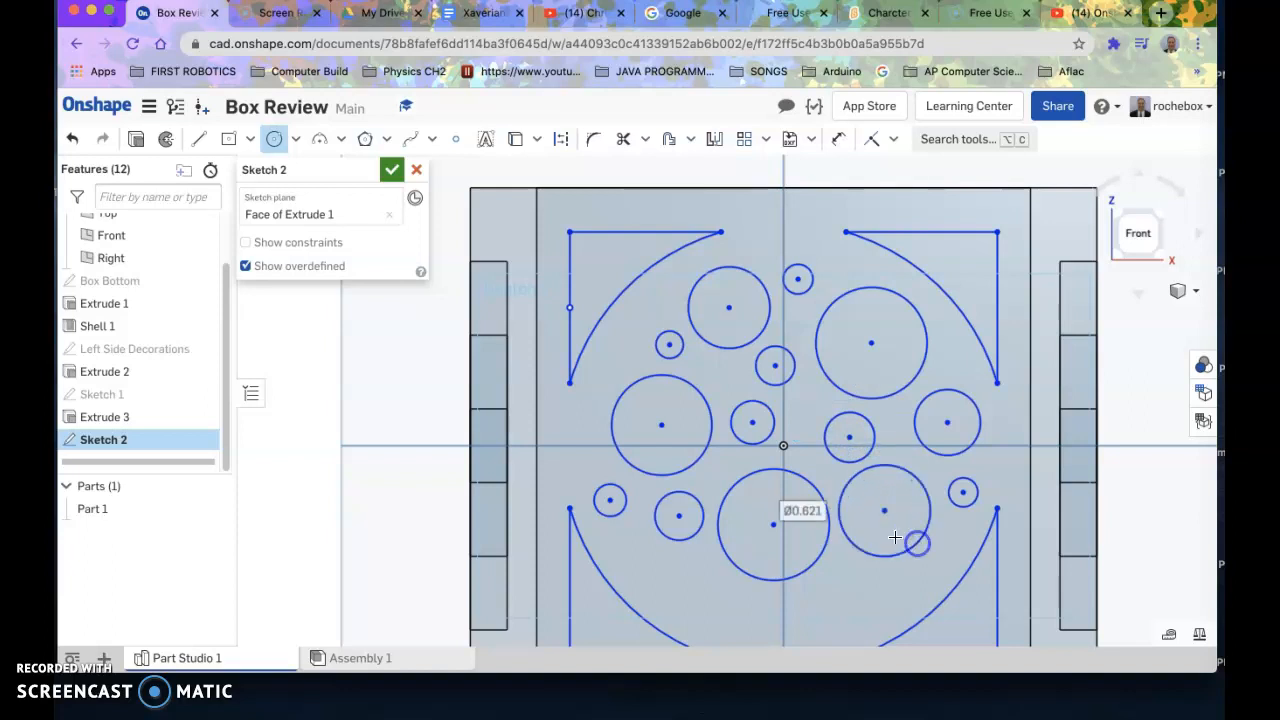
left_click(268, 138)
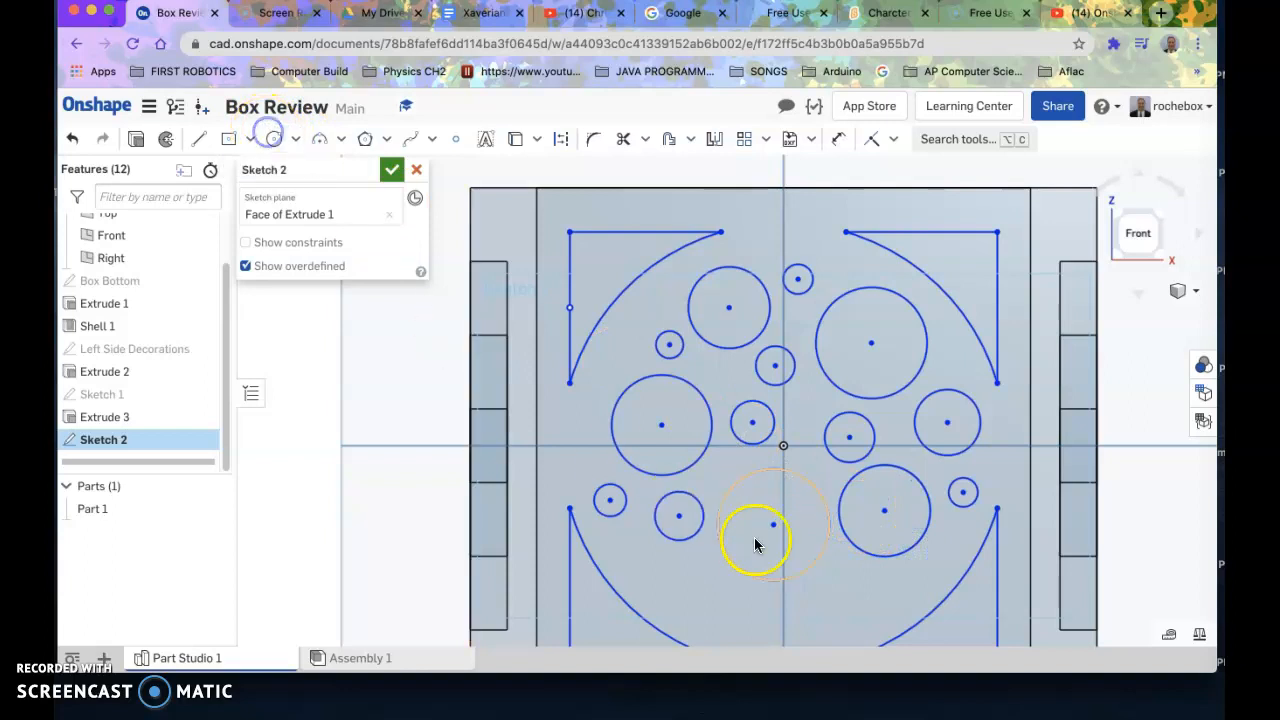
left_click_drag(884, 507, 896, 544)
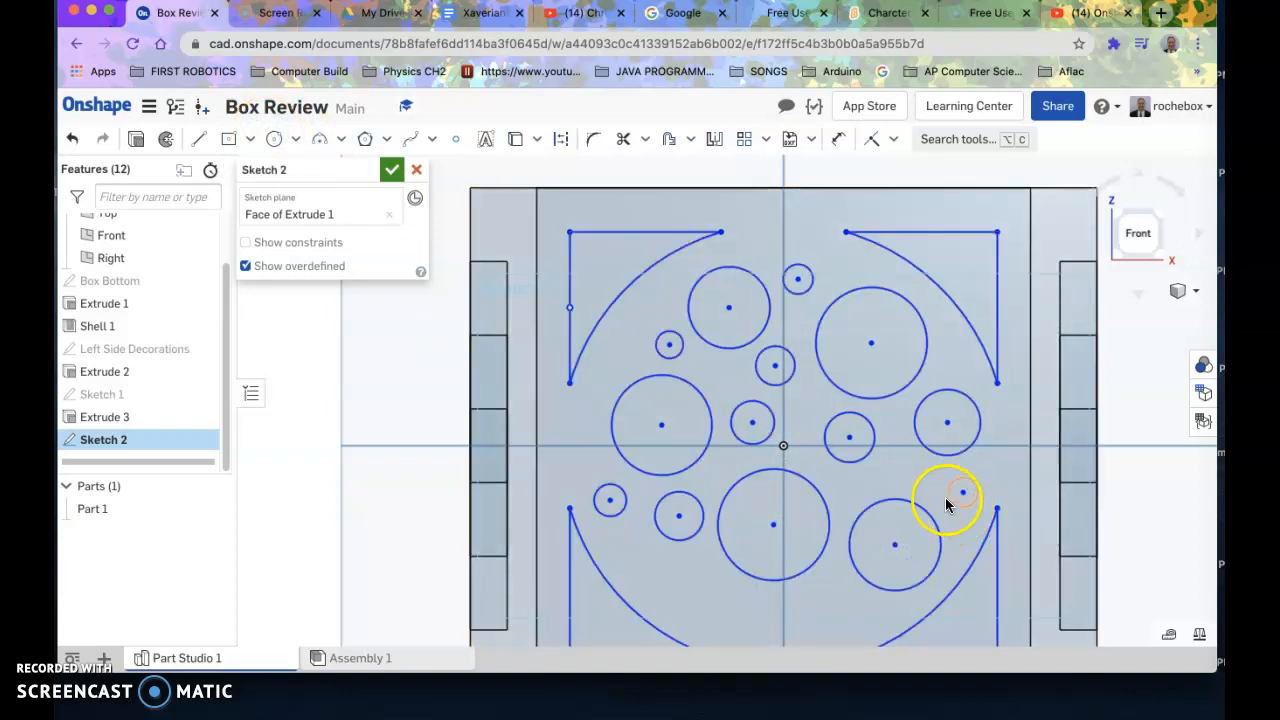
Shift the circle right of the origin slightly left and sketch a tiny circle about 0.135 in in diameter between it and its right-hand neighbours
left_click_drag(853, 445, 840, 437)
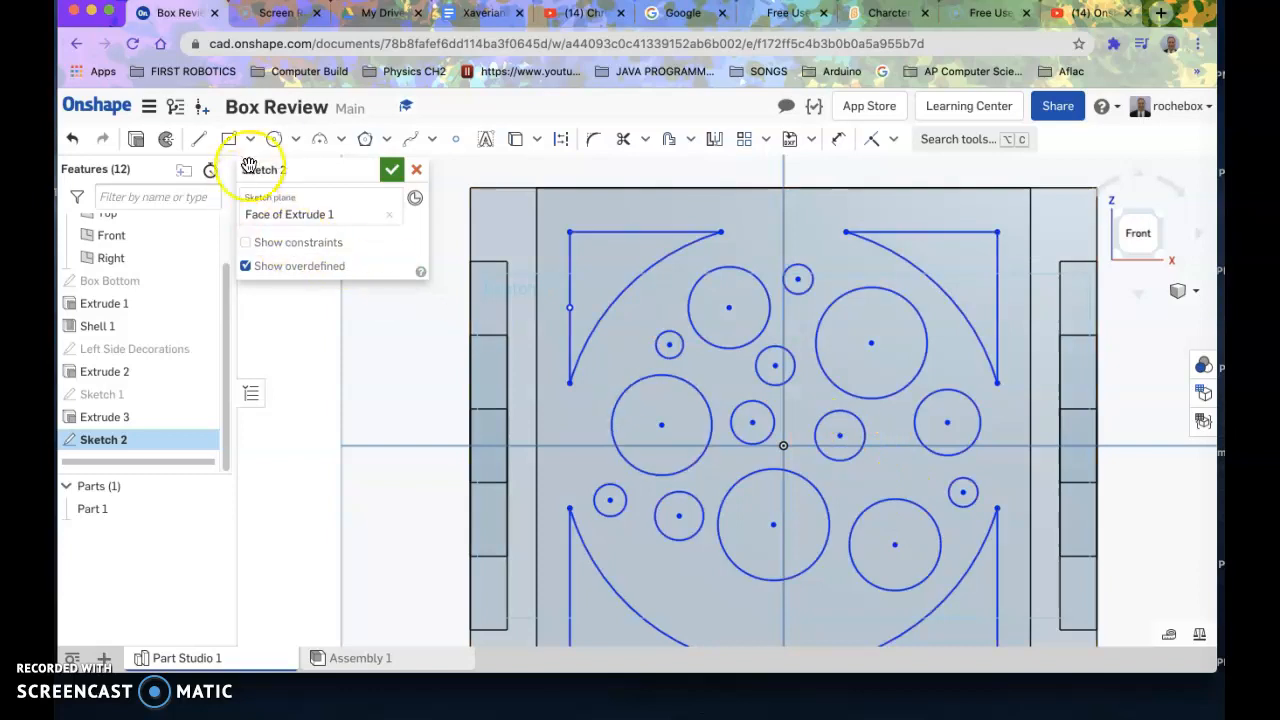
left_click(274, 139)
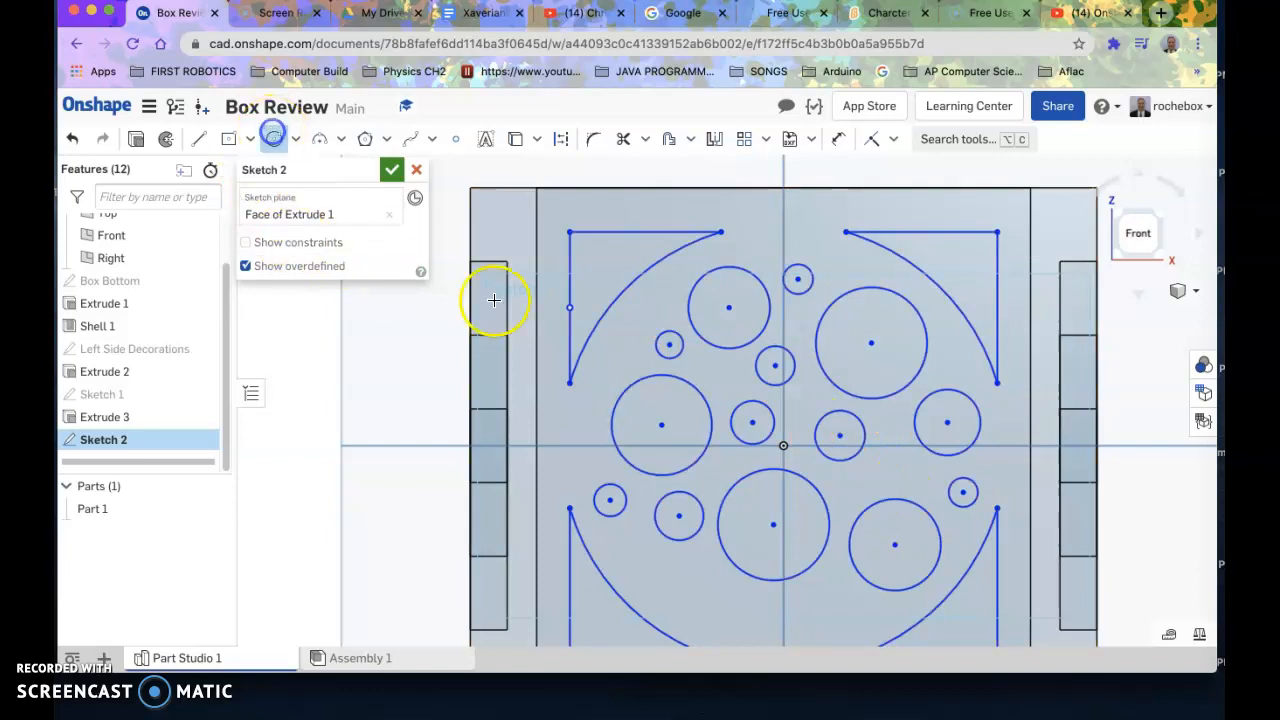
left_click(900, 466)
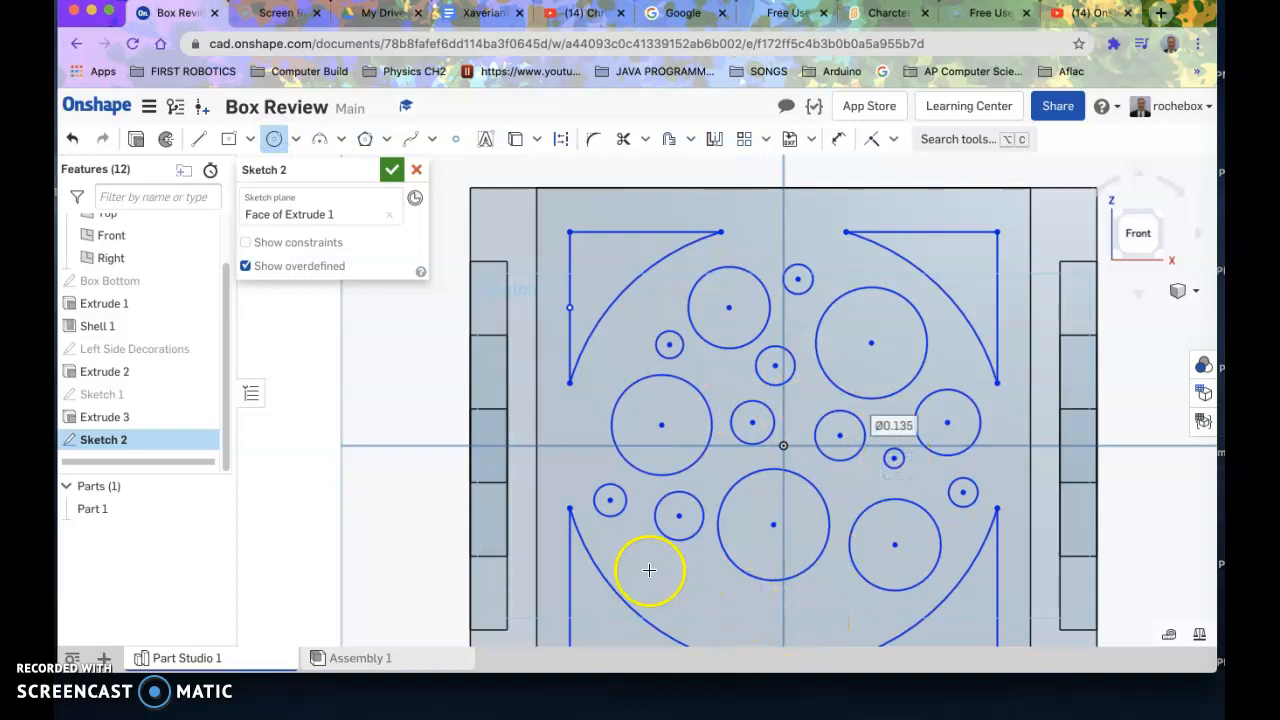
Sketch a 0.5 in diameter circle near the lower-left corner shape and move it slightly down, clear of the circle above it
left_click(684, 572)
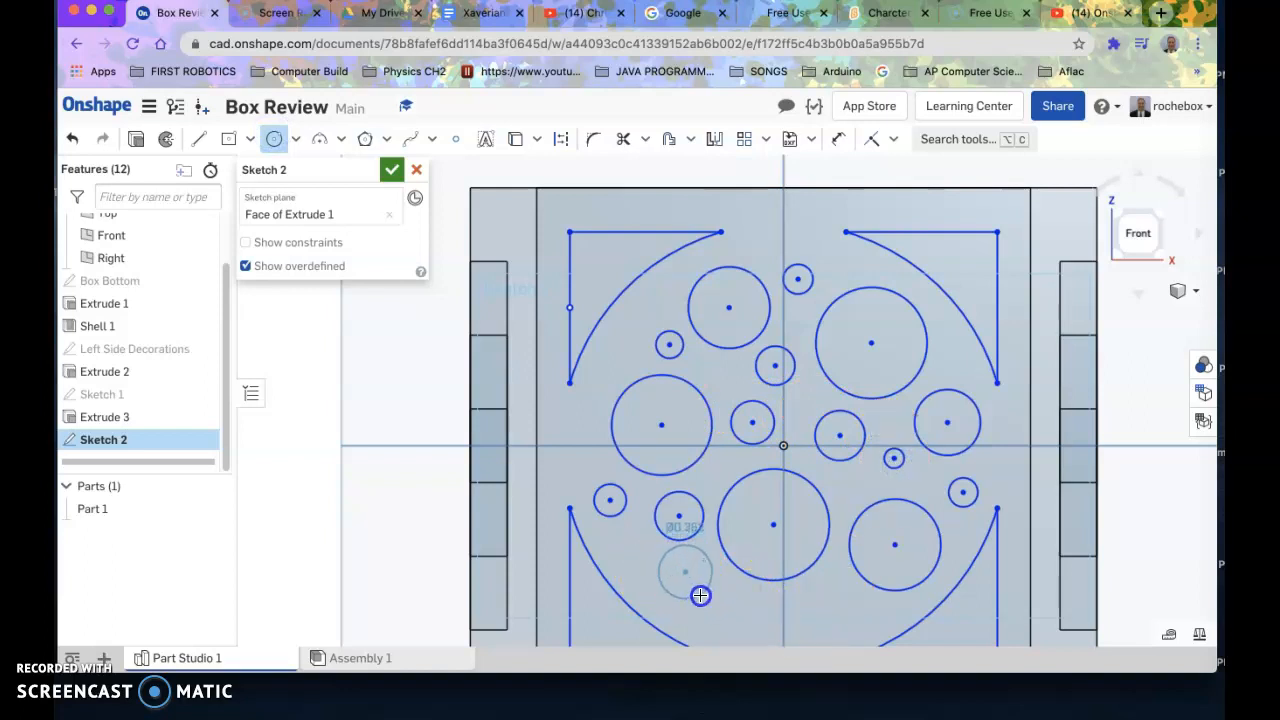
type("0.5")
key("Return")
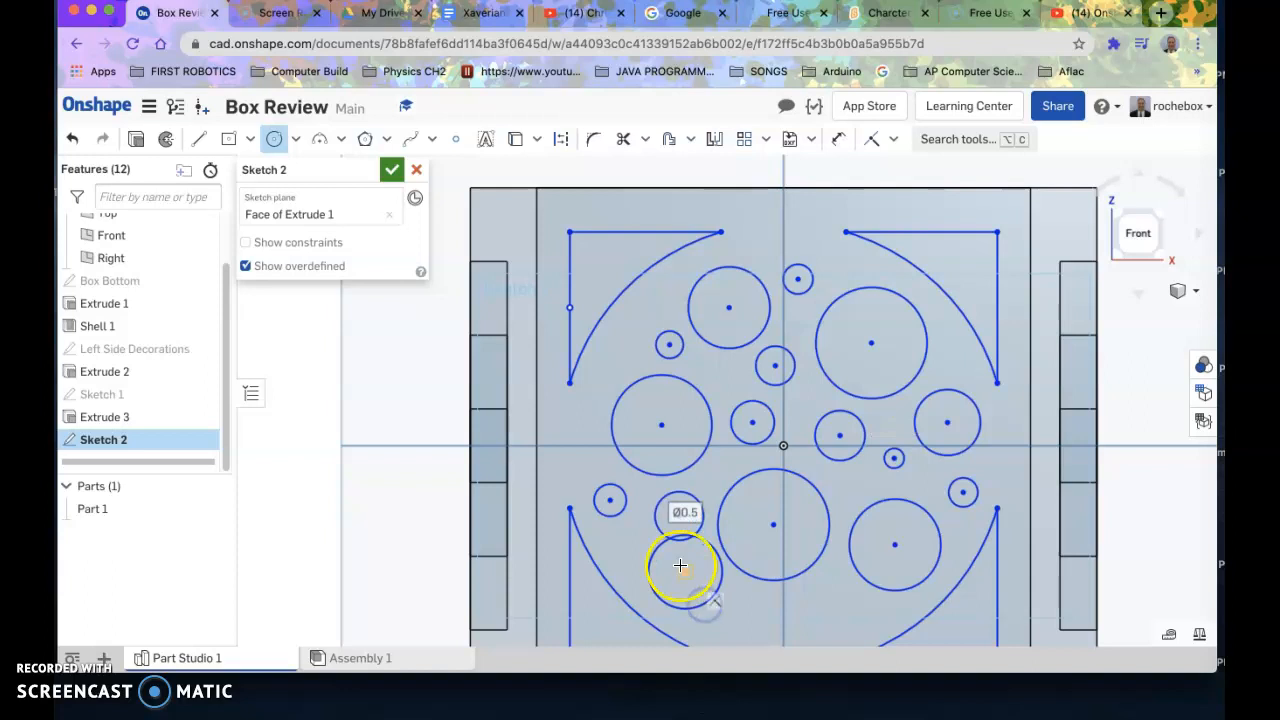
left_click(272, 138)
left_click(274, 138)
left_click(687, 571)
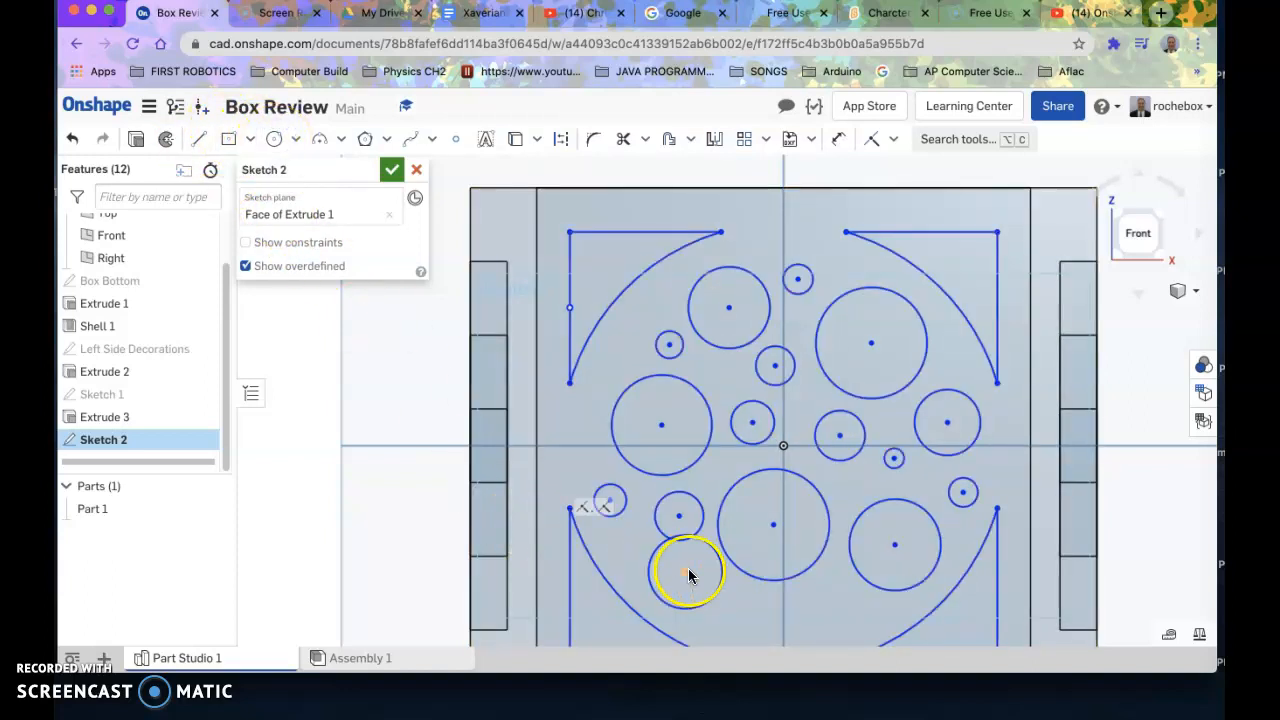
left_click_drag(687, 579, 688, 591)
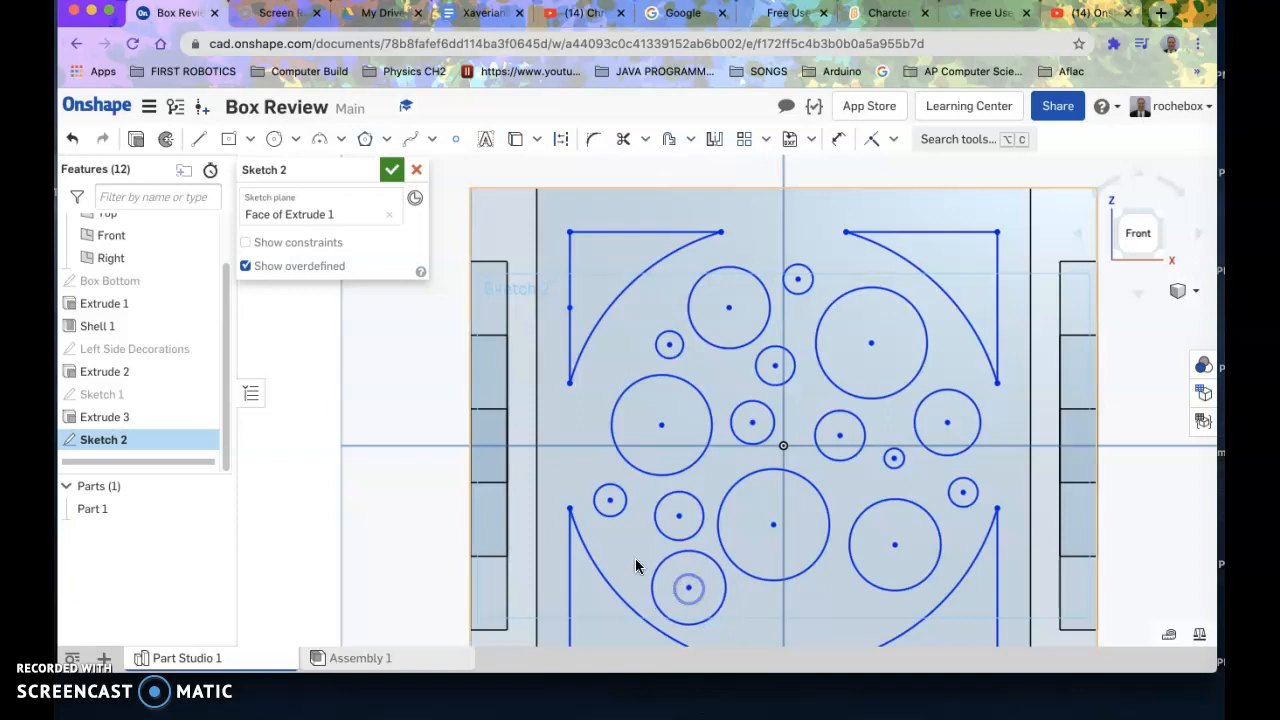
left_click(634, 560)
left_click(680, 578)
Sketch a circle about 0.243 in in diameter below the large bottom circle and one about 0.135 in in diameter to its right
scroll(797, 609, "down", 2)
scroll(786, 614, "up", 3)
middle_click_drag(785, 616, 762, 496)
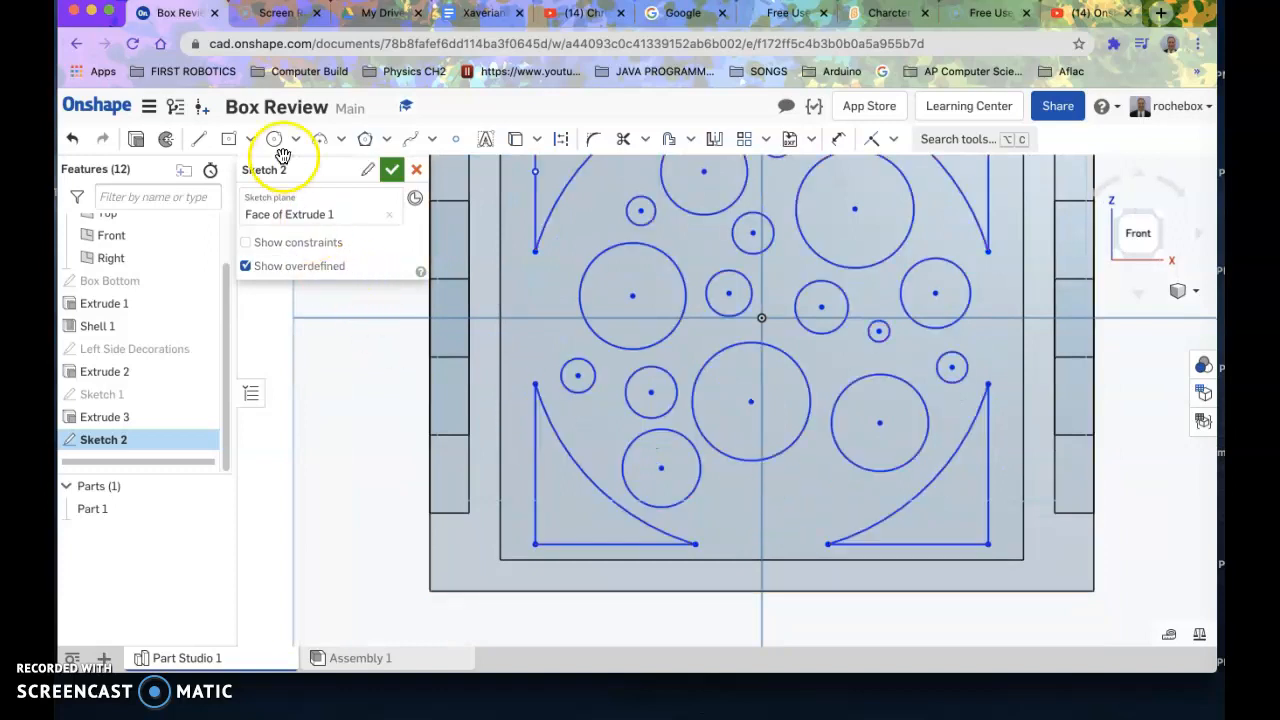
left_click(275, 139)
left_click(761, 489)
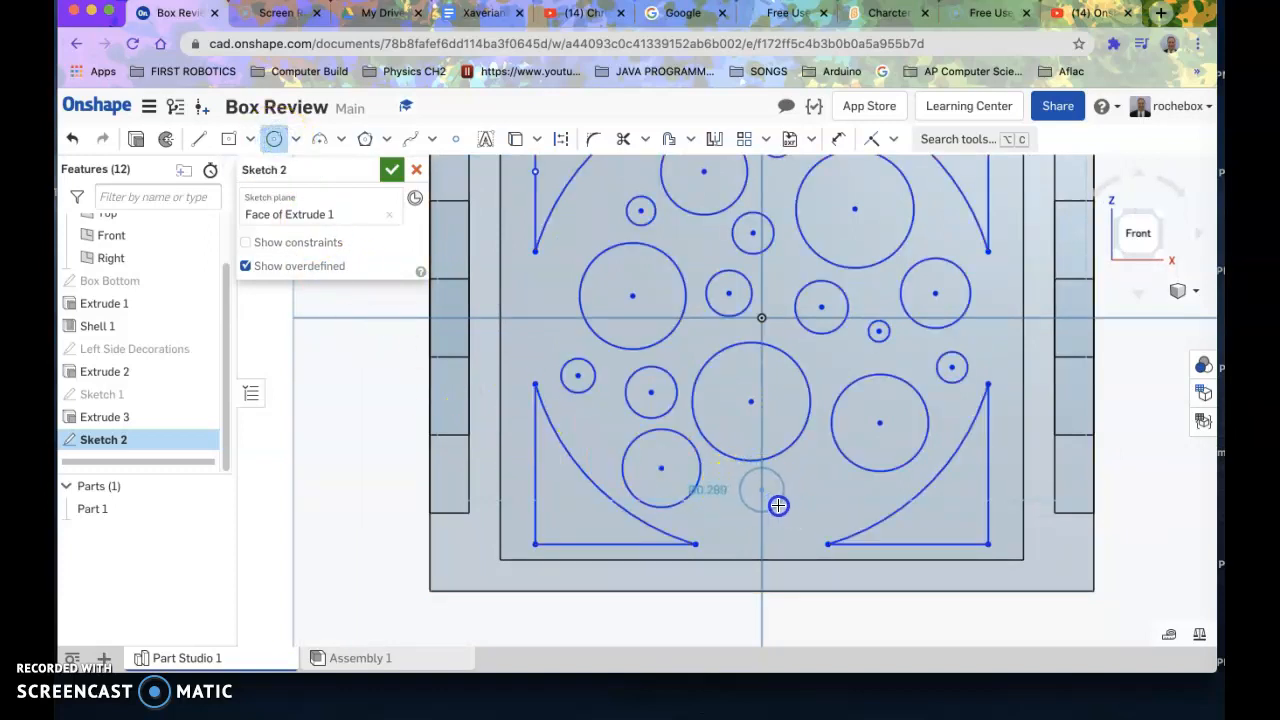
left_click(767, 497)
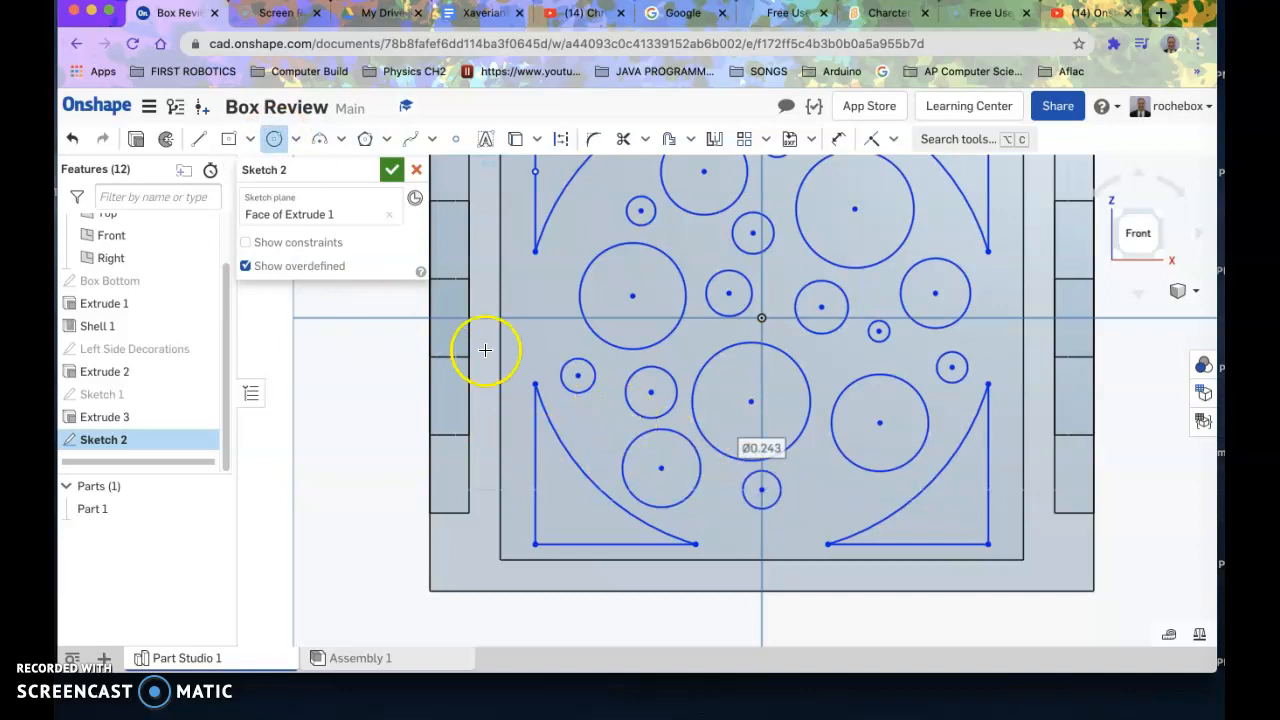
left_click(821, 481)
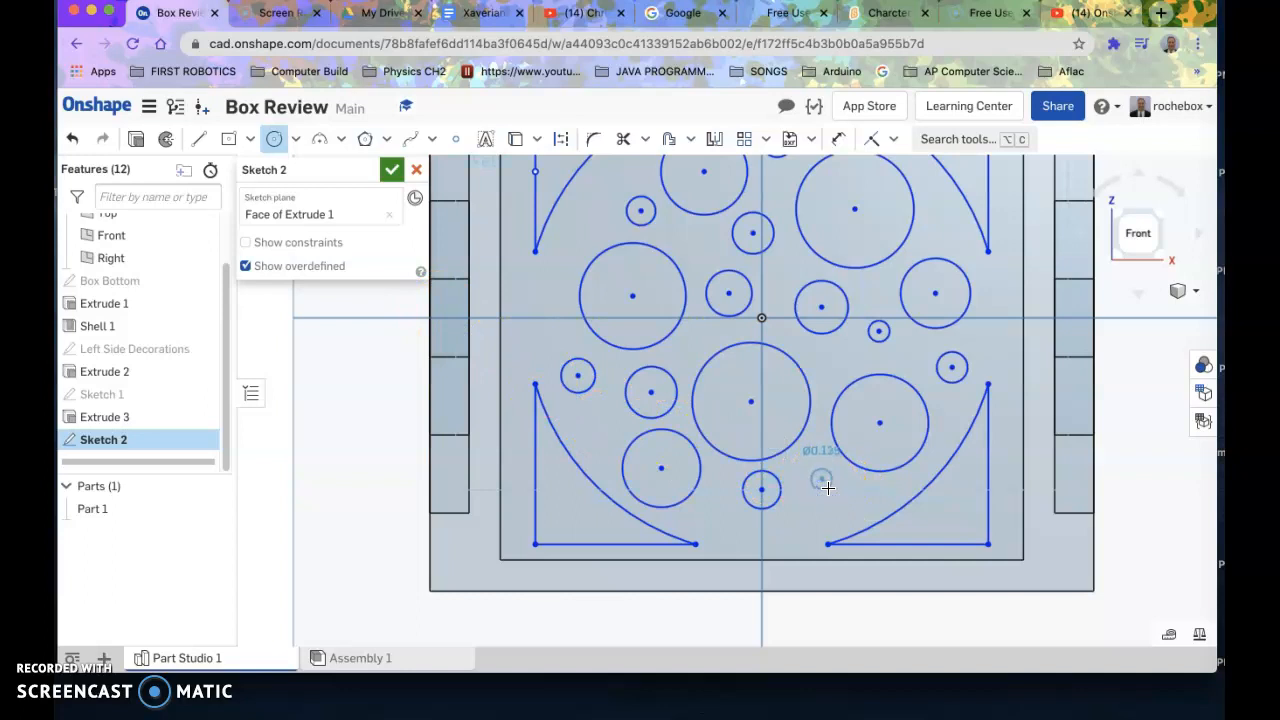
left_click(829, 489)
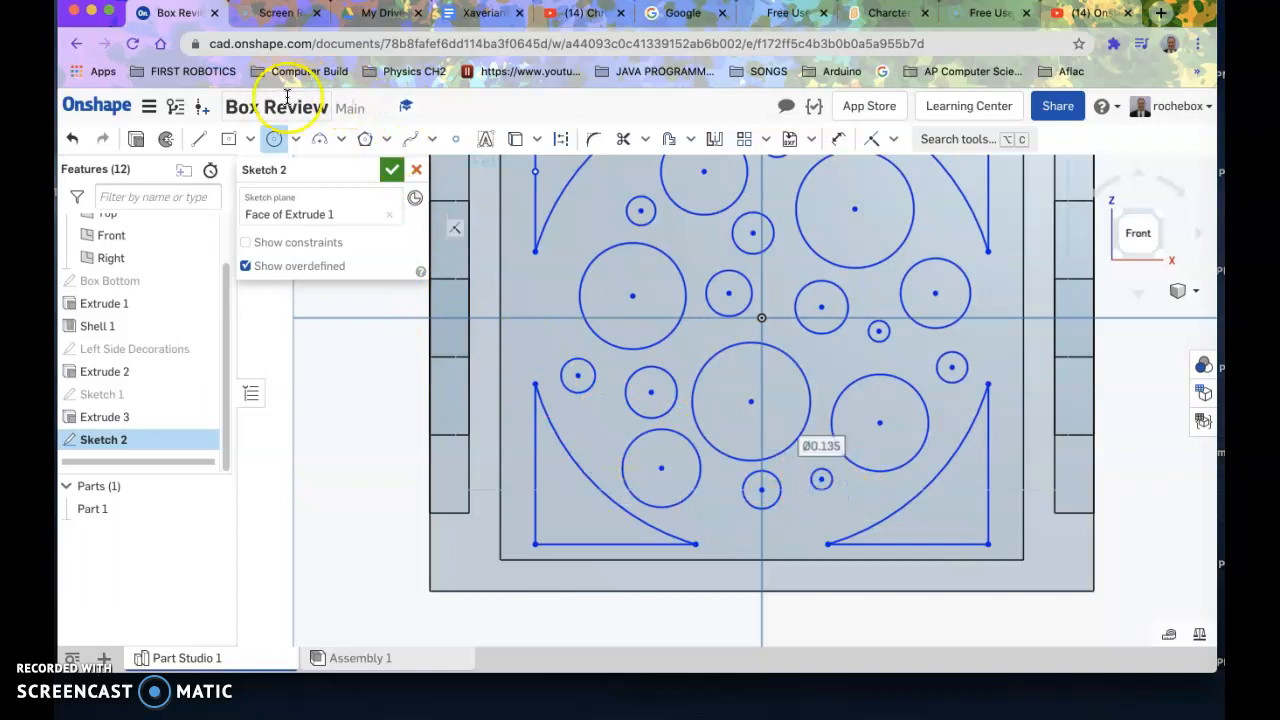
left_click(274, 139)
Change the model display from translucent to shaded and finish the front-face sketch
scroll(356, 428, "down", 5)
scroll(356, 424, "up", 2)
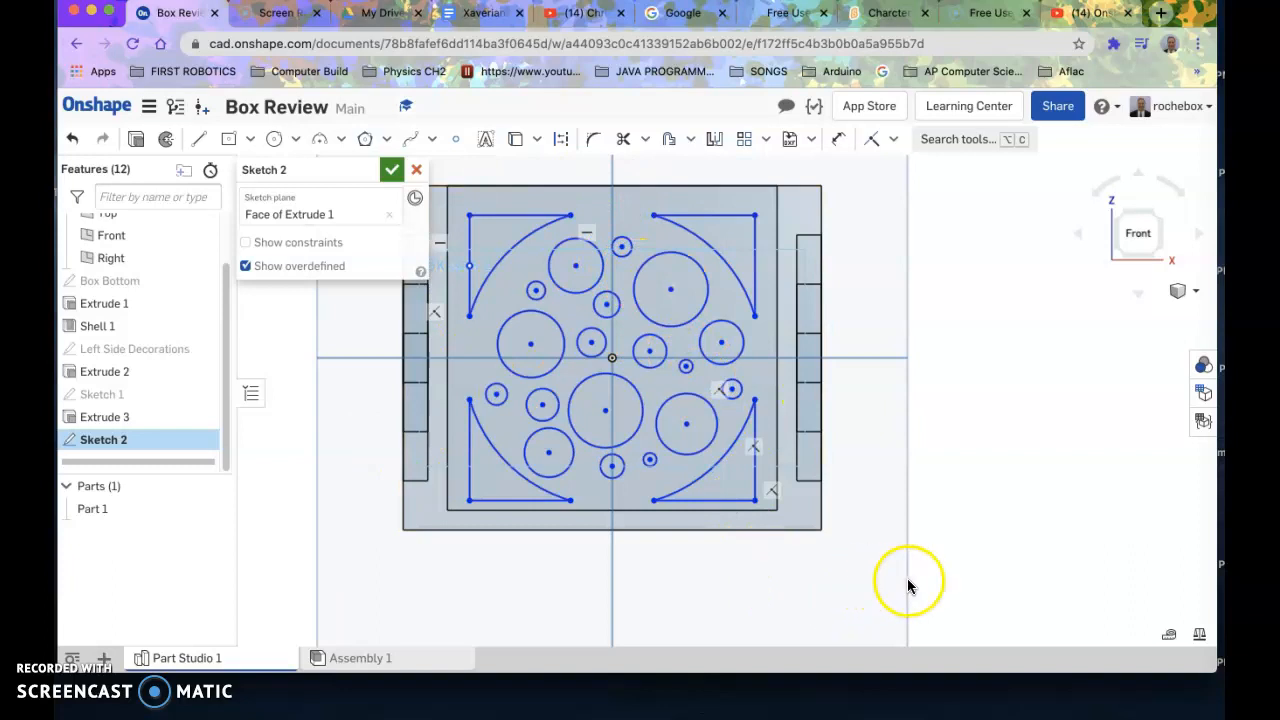
mouse_move(911, 578)
right_mouse_down()
mouse_move(924, 578)
mouse_move(900, 578)
right_mouse_up()
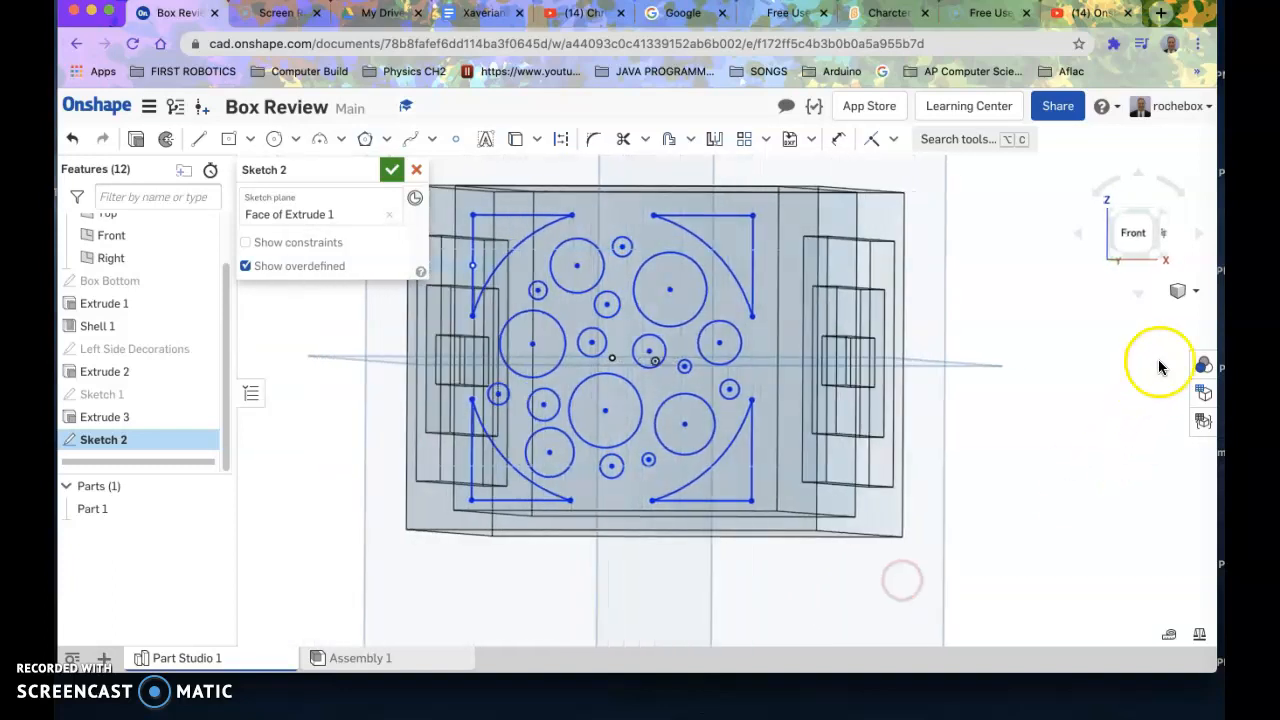
left_click(1195, 291)
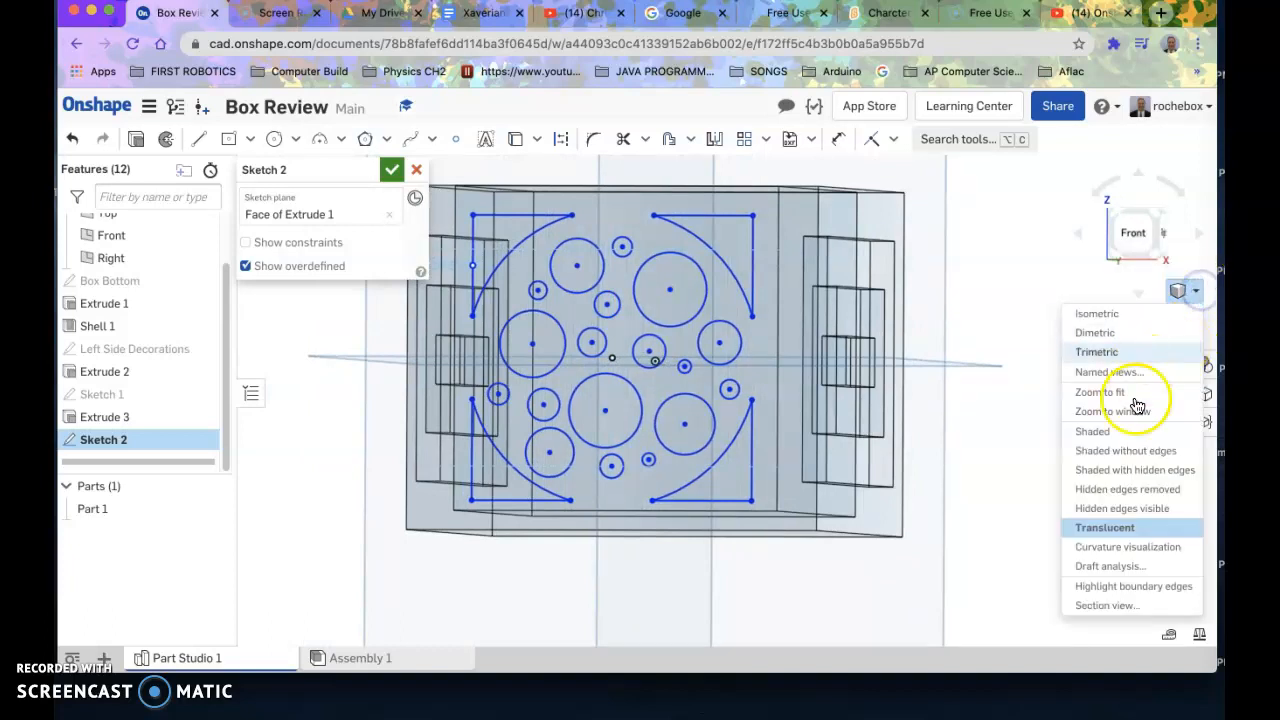
left_click(1140, 431)
right_click_drag(935, 580, 985, 580)
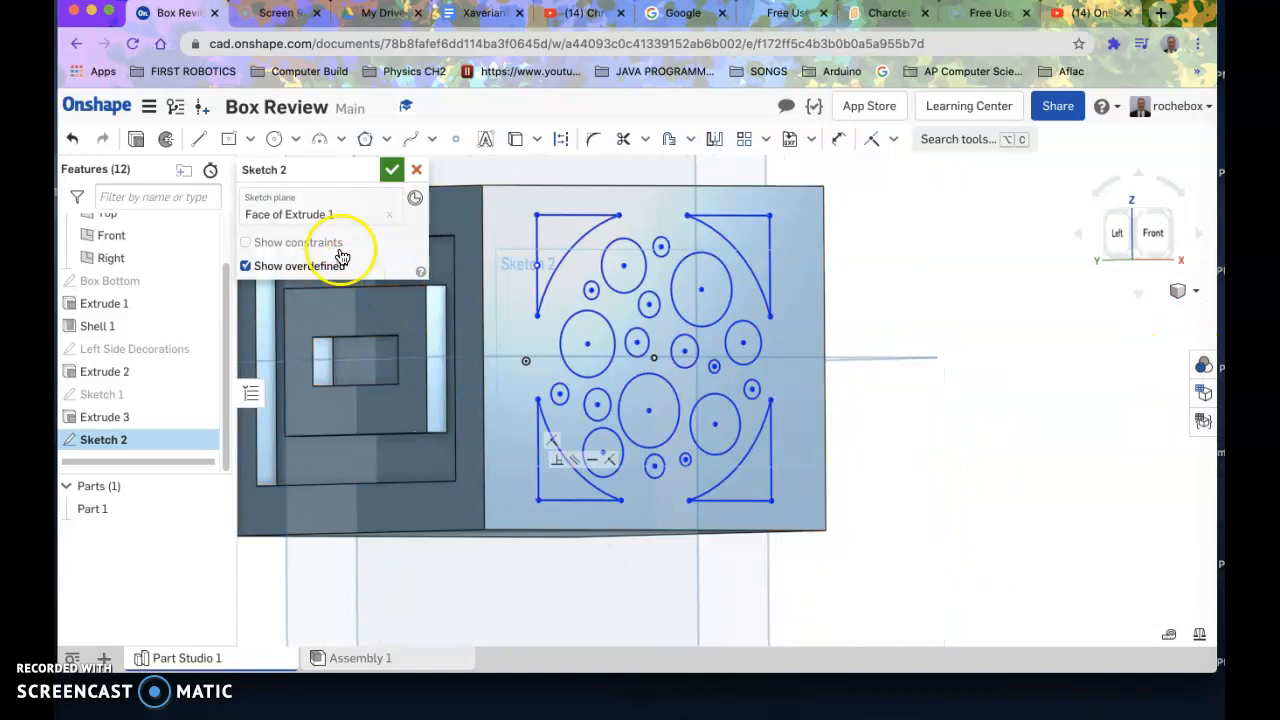
left_click(391, 169)
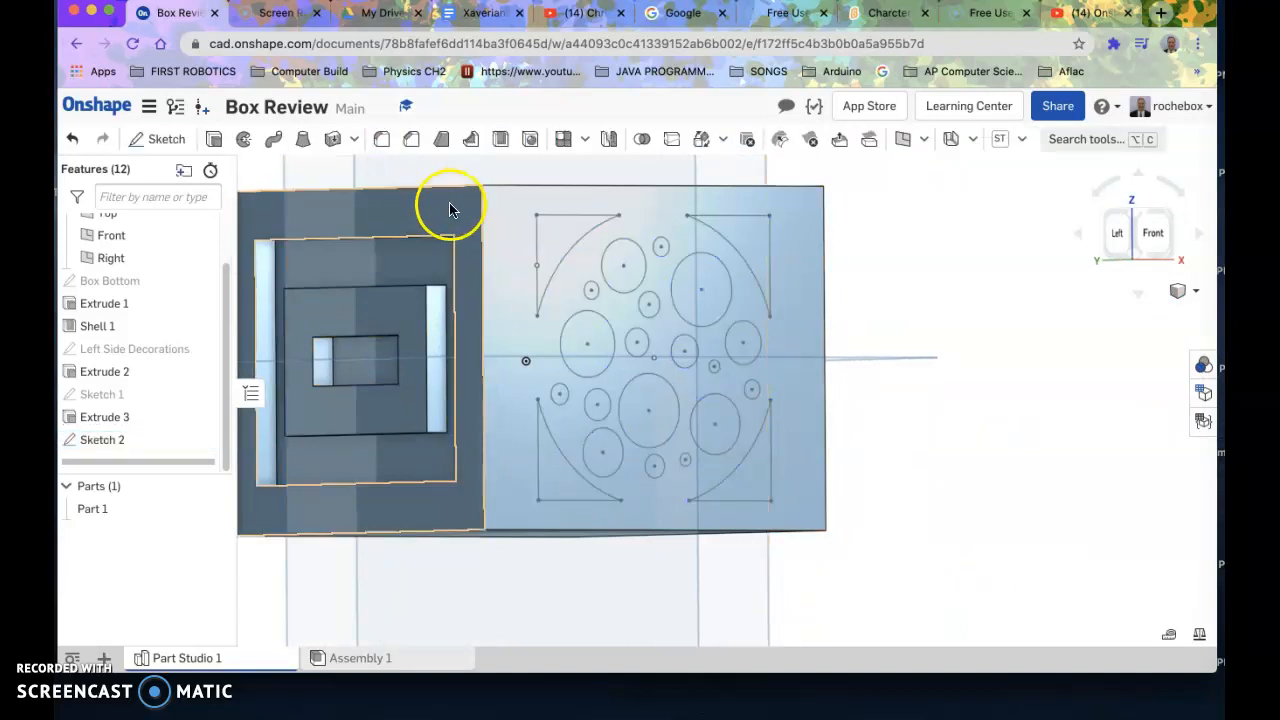
Start an extrusion that adds the four corner regions of the front-face sketch to the box
right_click_drag(971, 451, 967, 457)
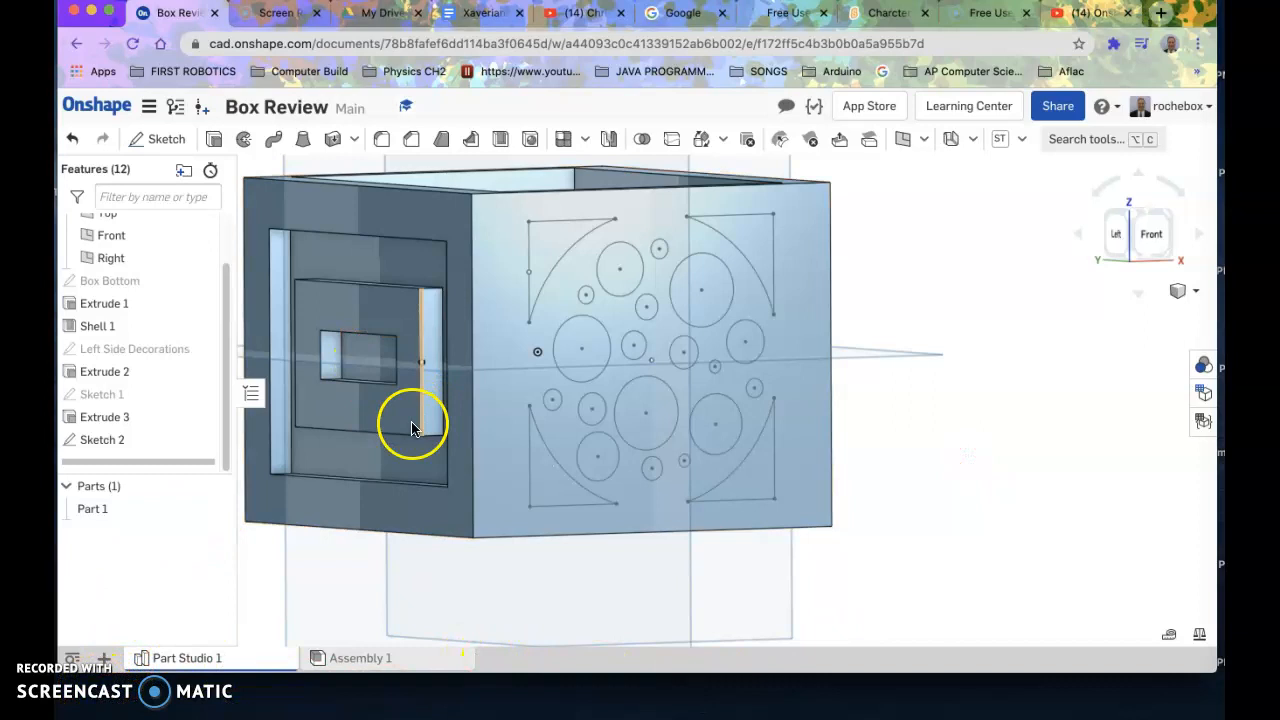
left_click(554, 236)
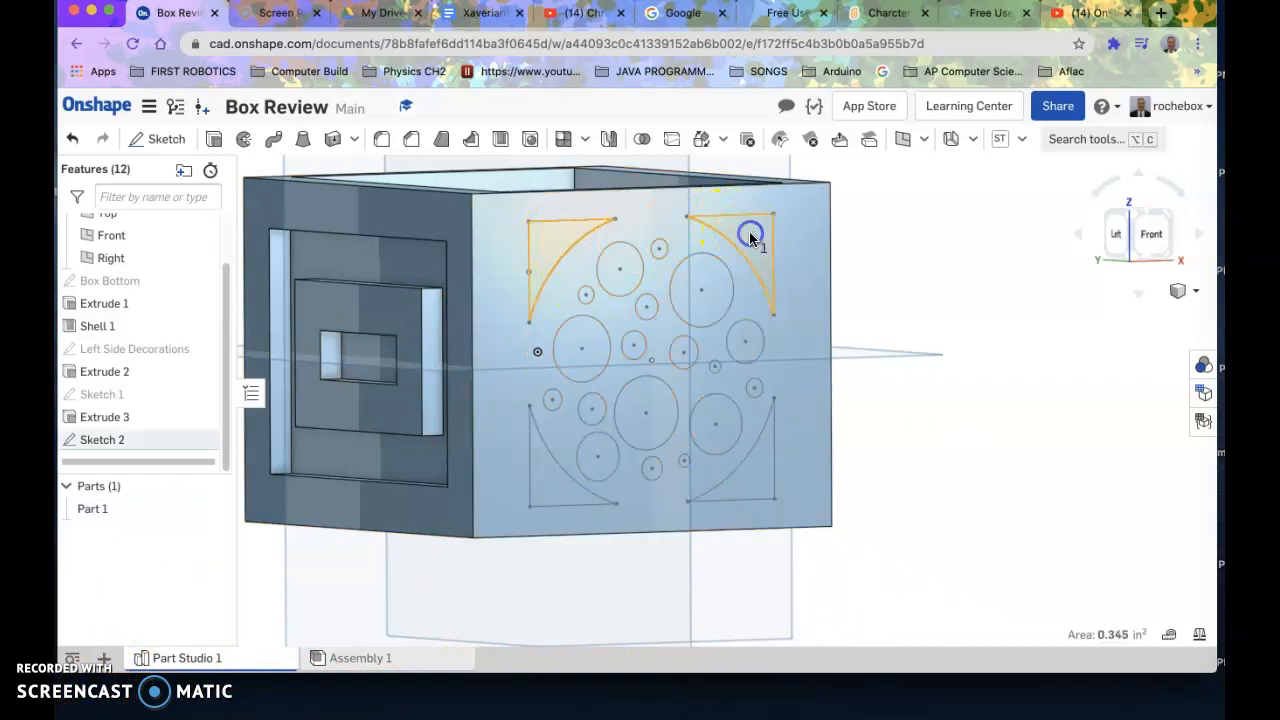
left_click(757, 462)
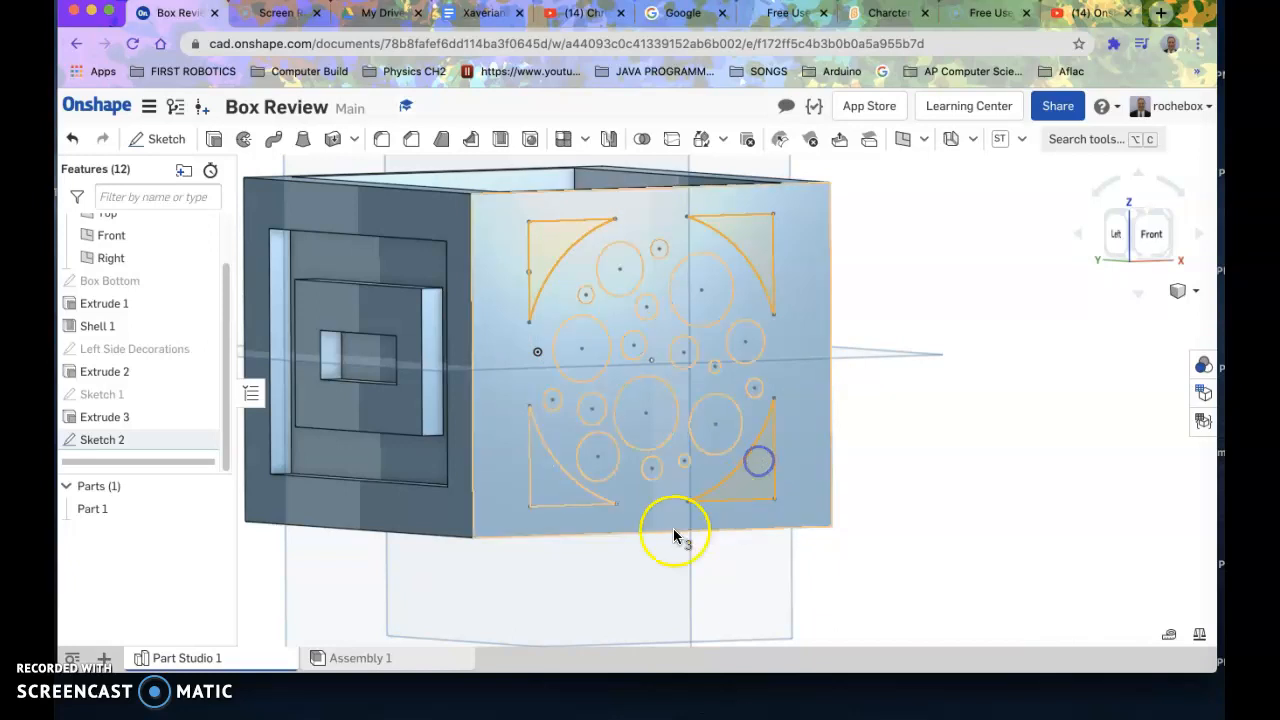
left_click(541, 484)
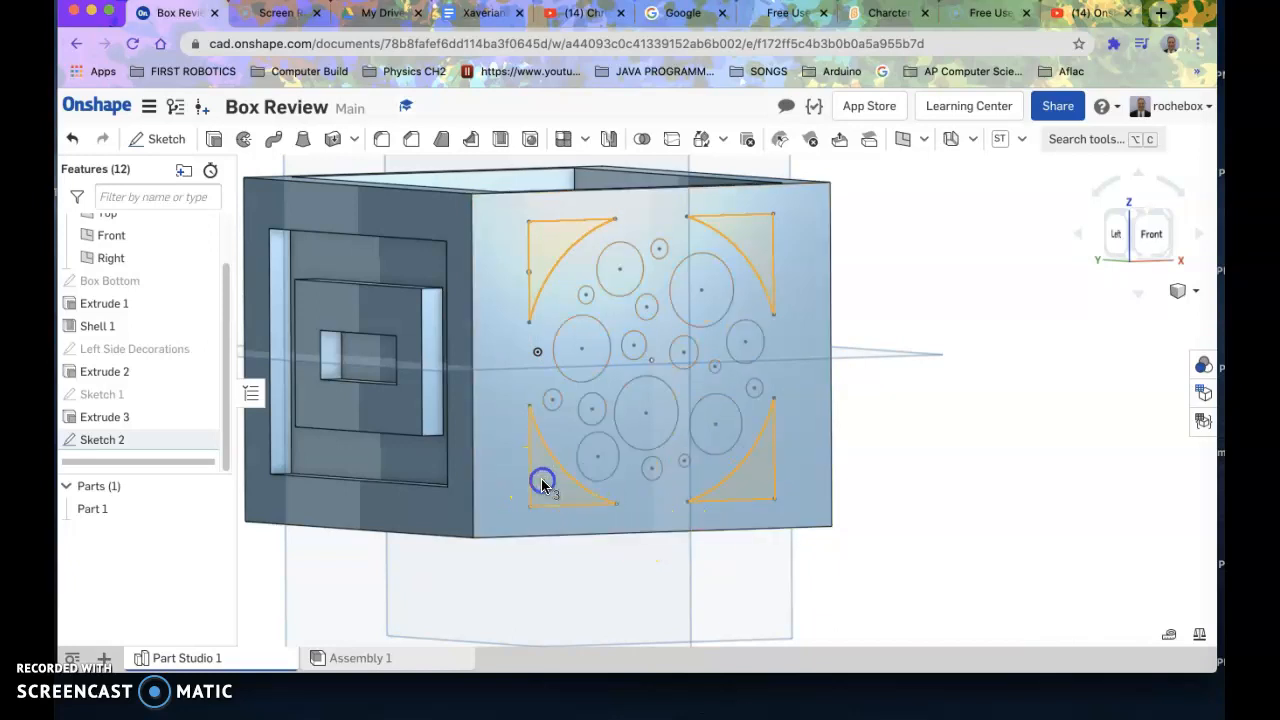
left_click(217, 139)
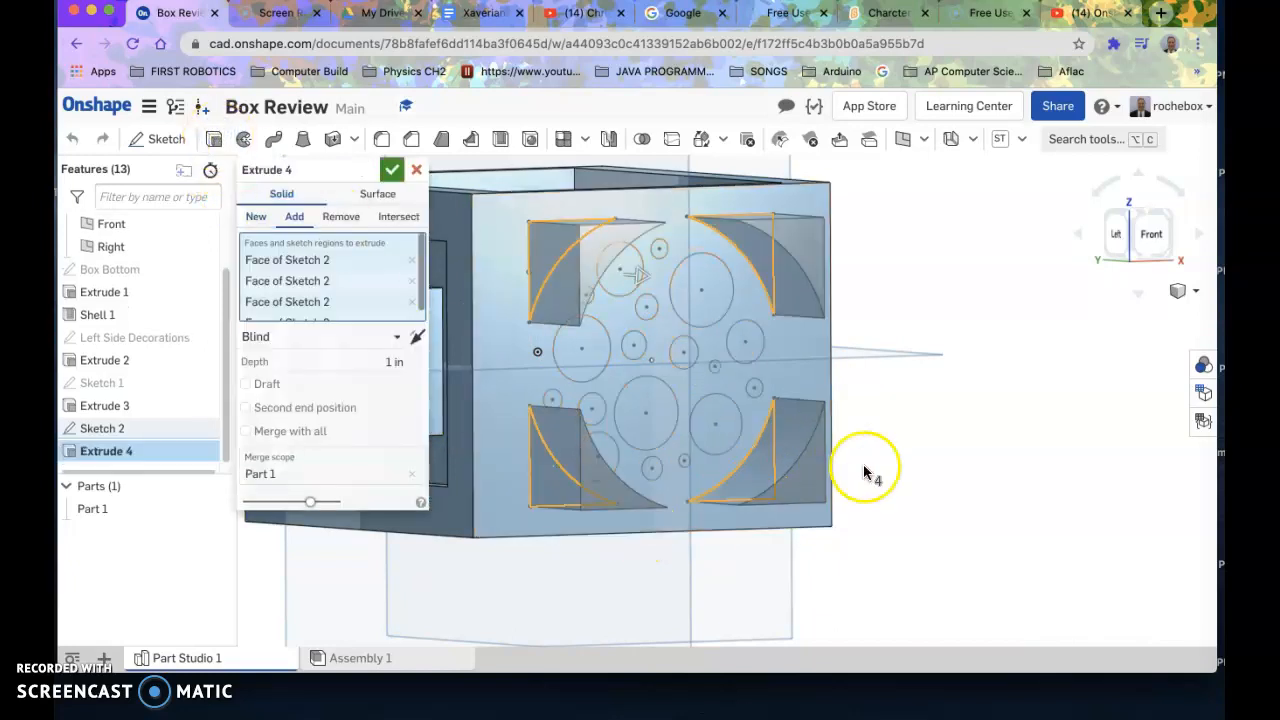
Add the small top circle and the four circles down the right side, from the large upper one to the large lower one, to the extrusion
right_click_drag(960, 500, 943, 470)
scroll(643, 417, "up", 2)
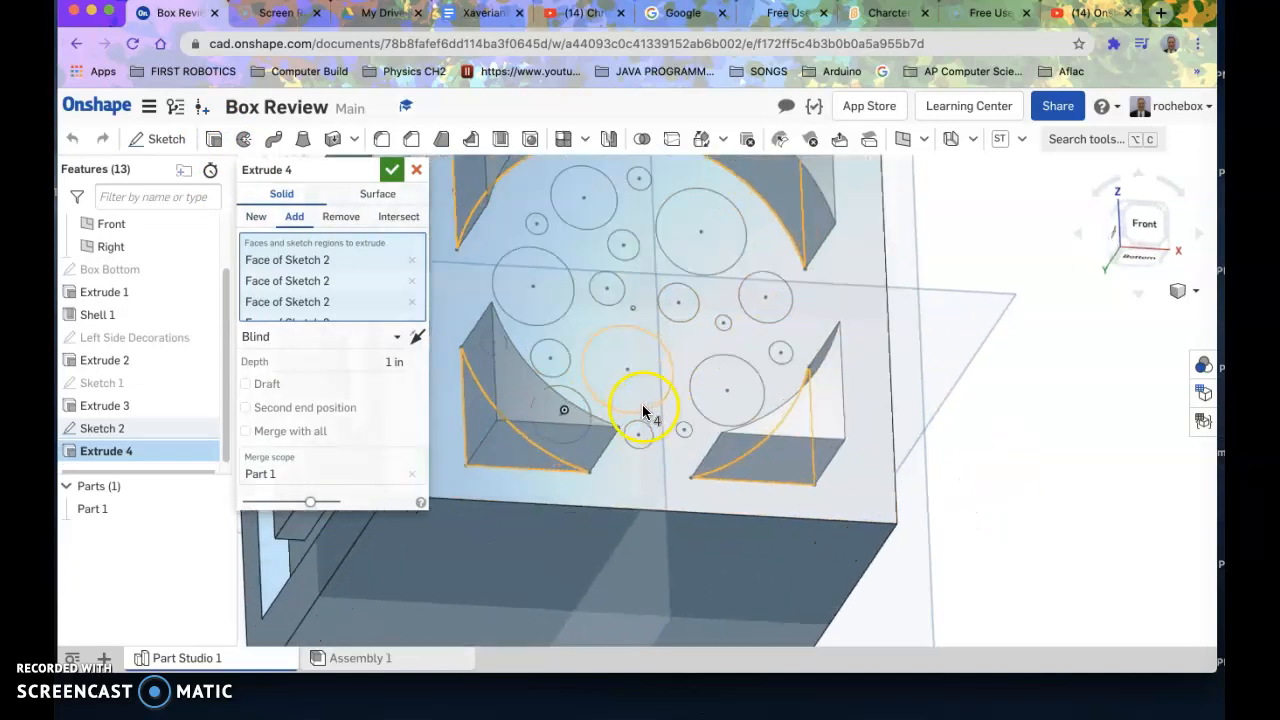
right_click_drag(1027, 530, 1017, 546)
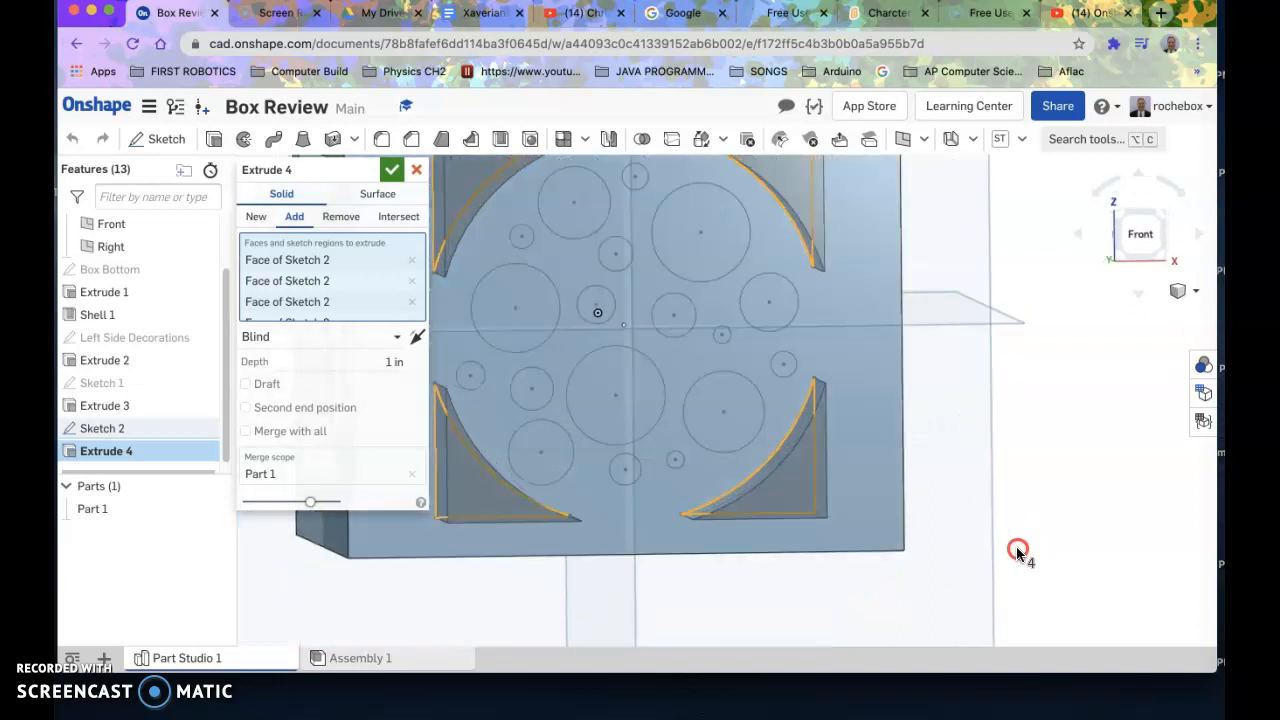
left_click(634, 172)
left_click(778, 281)
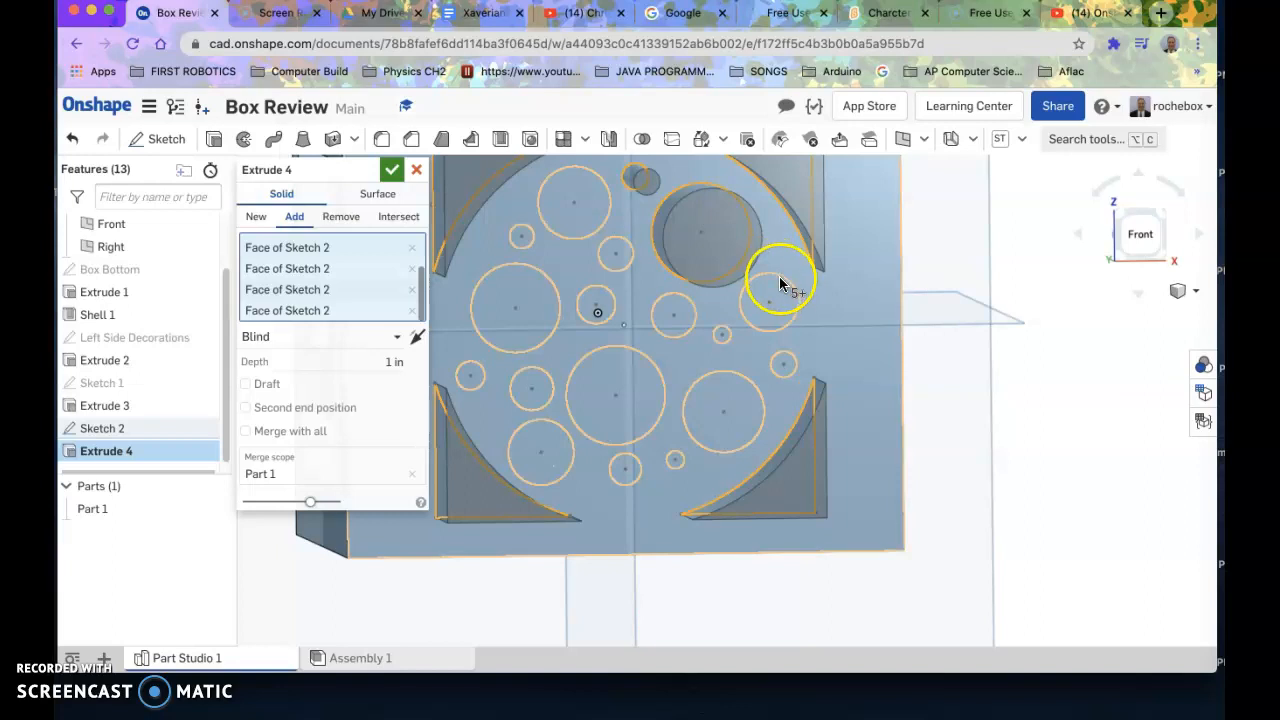
scroll(750, 403, "up", 5)
left_click(807, 356)
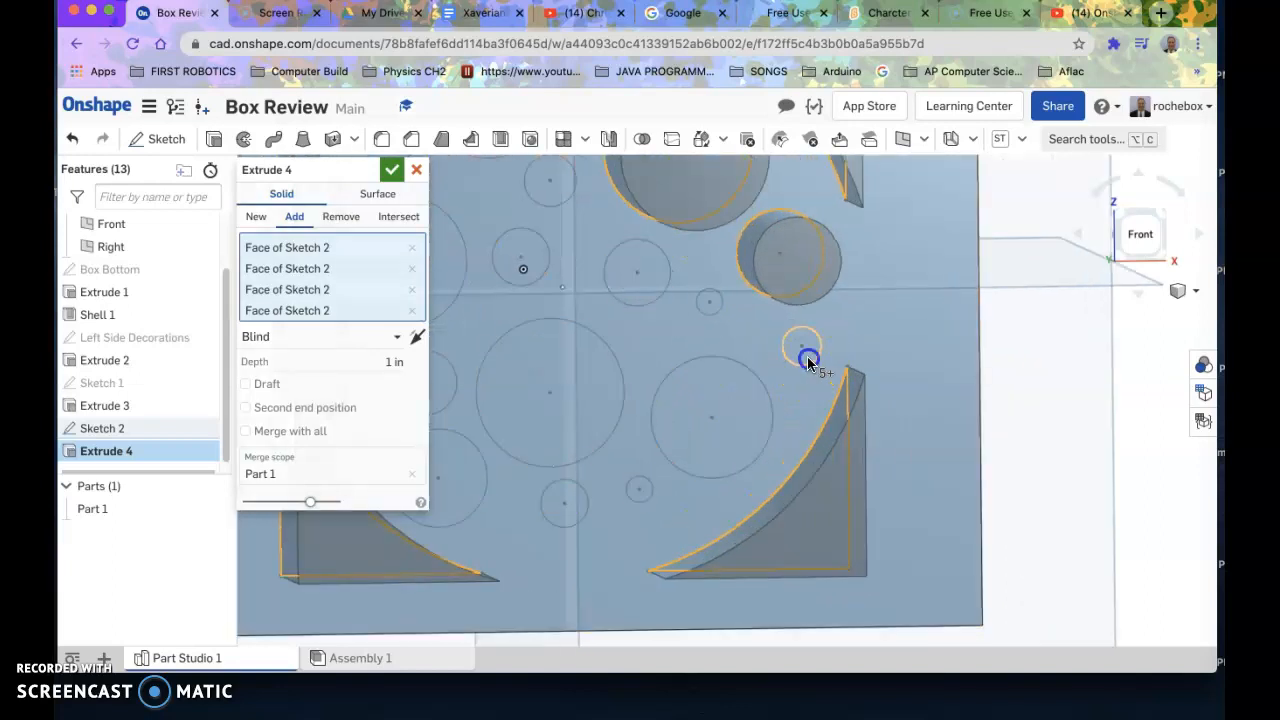
left_click(715, 390)
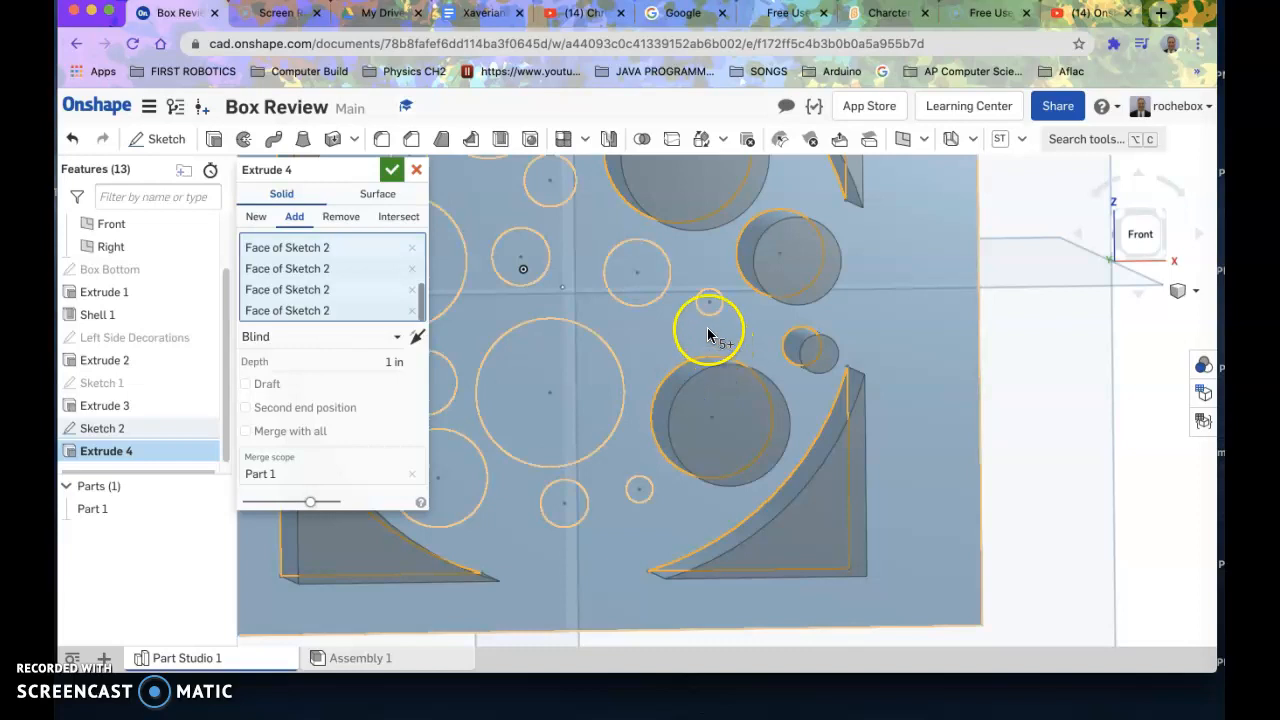
Include the tiny circle right of the origin, the circles on either side and just above the origin, and the large one below it in the extrusion
scroll(686, 295, "up", 4)
left_click(710, 314)
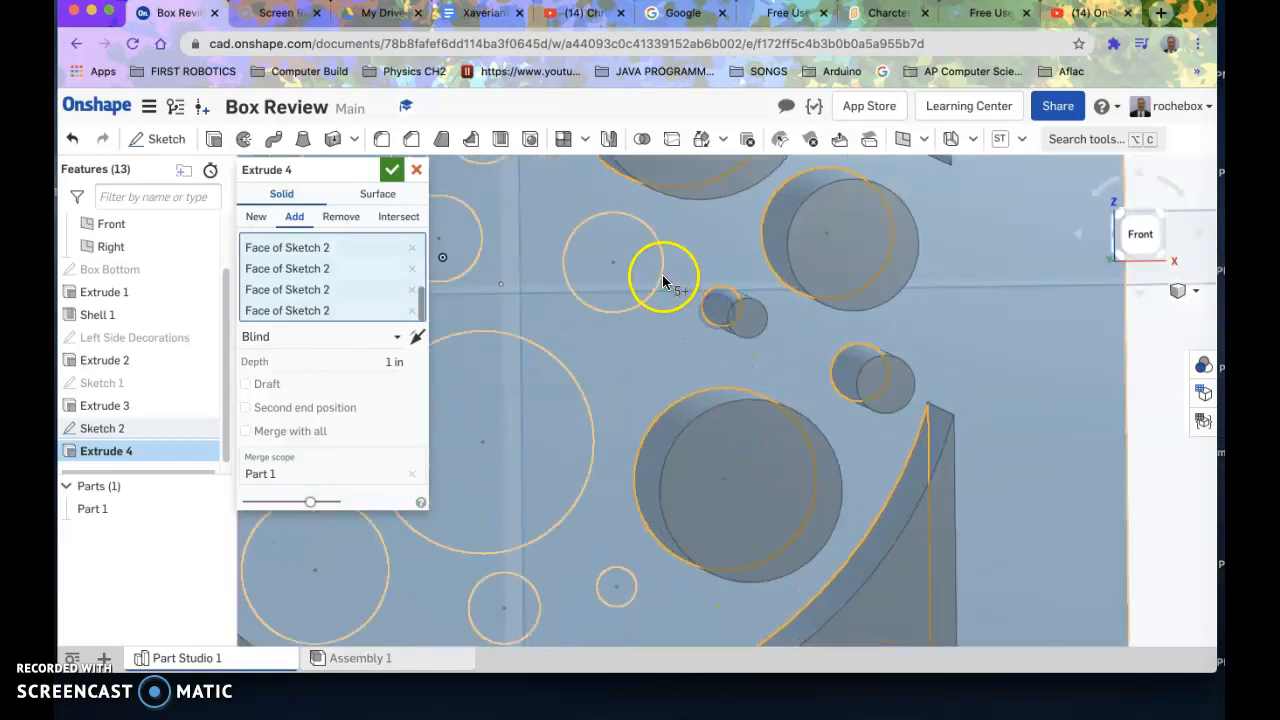
left_click(628, 254)
scroll(620, 309, "down", 3)
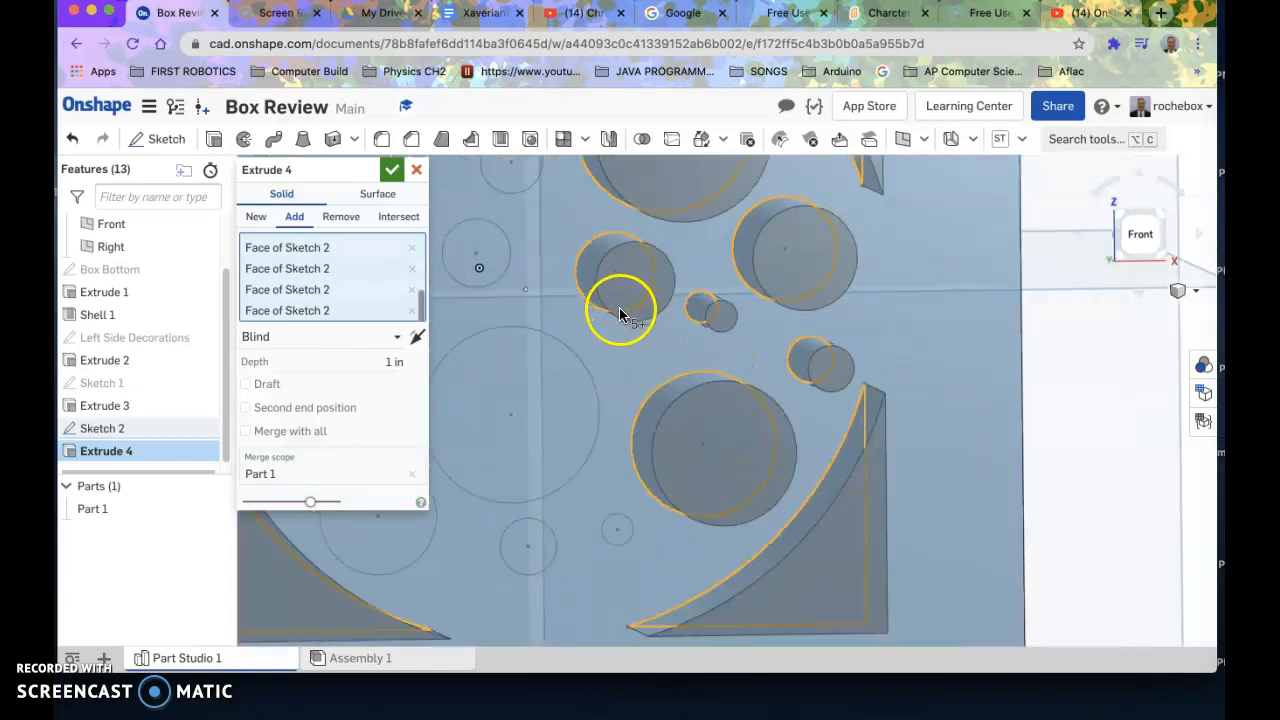
left_click(522, 258)
left_click(537, 205)
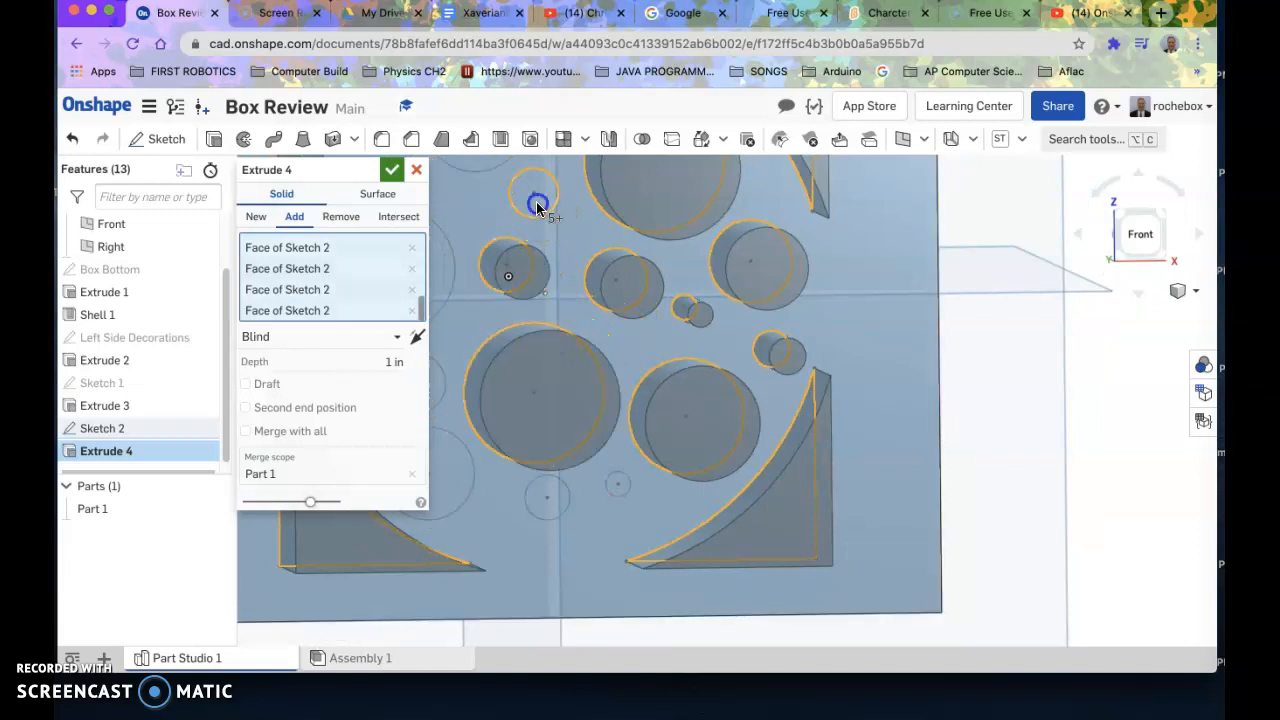
Include the two small bottom circles, the 0.5 in circle at the lower left and the circle directly above it in the extrusion
scroll(665, 514, "up", 3)
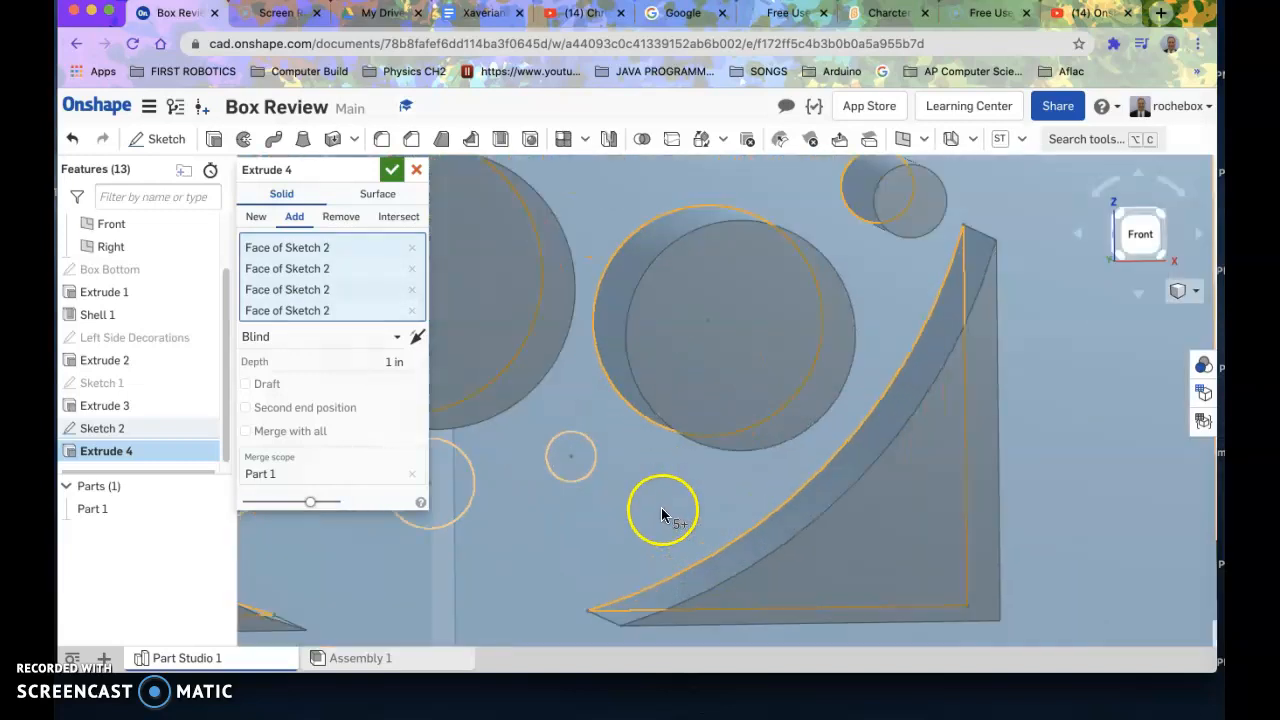
left_click(569, 441)
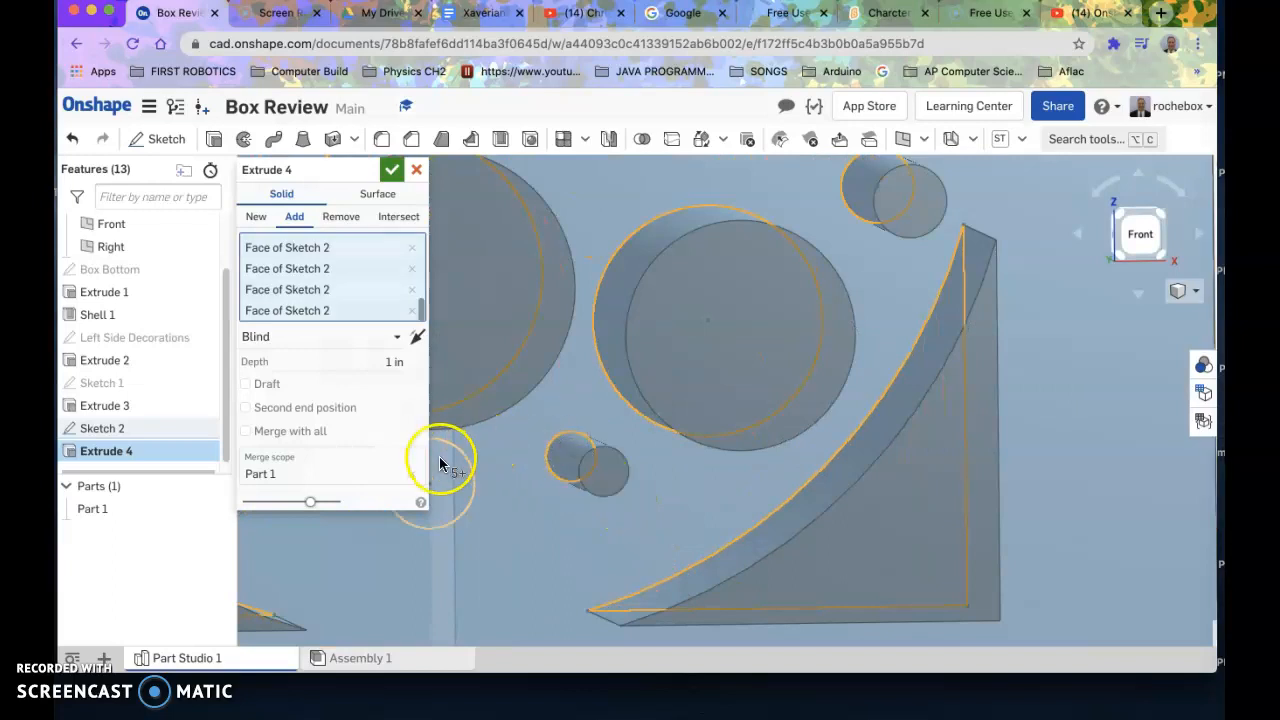
right_click_drag(571, 571, 891, 551)
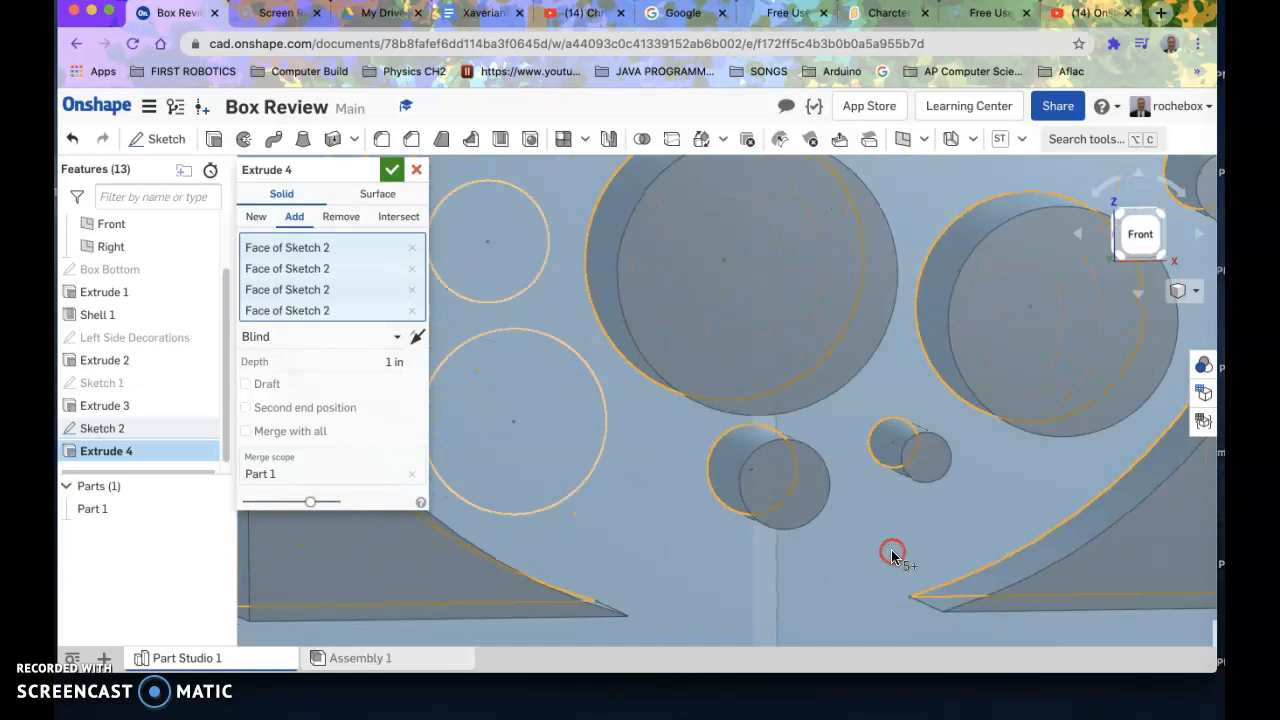
left_click(569, 390)
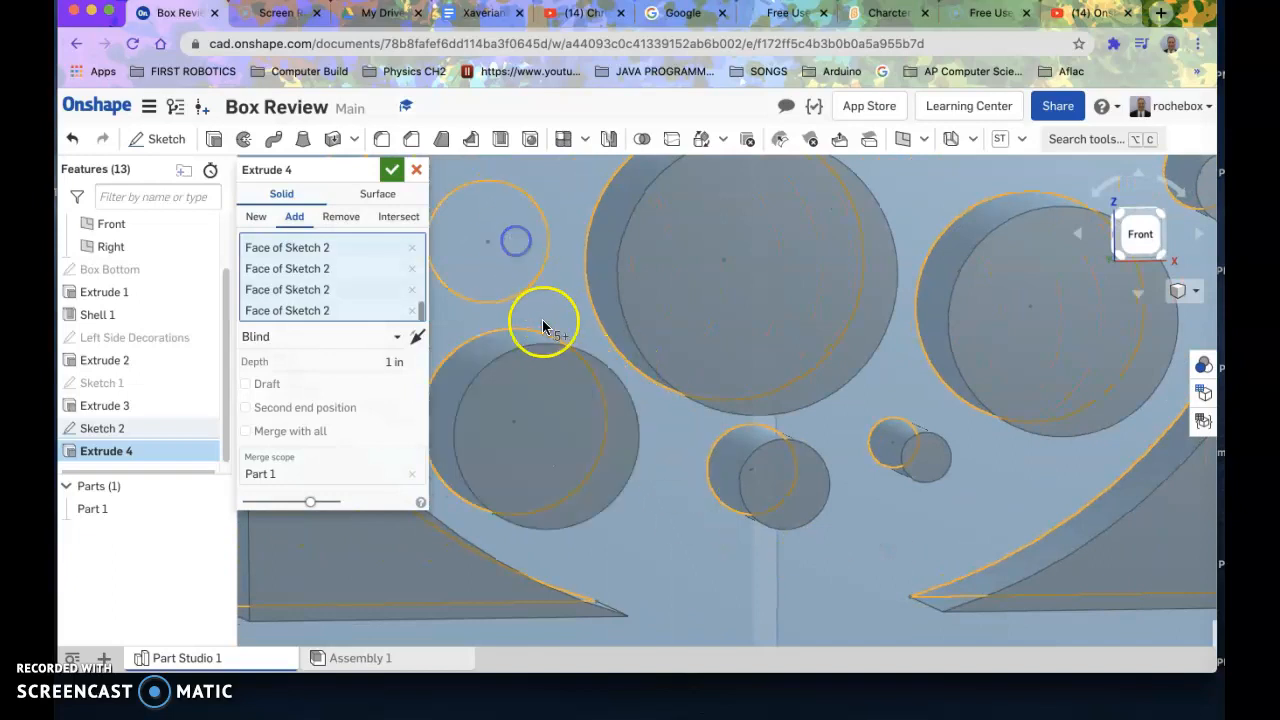
left_click(528, 287)
scroll(651, 517, "down", 5)
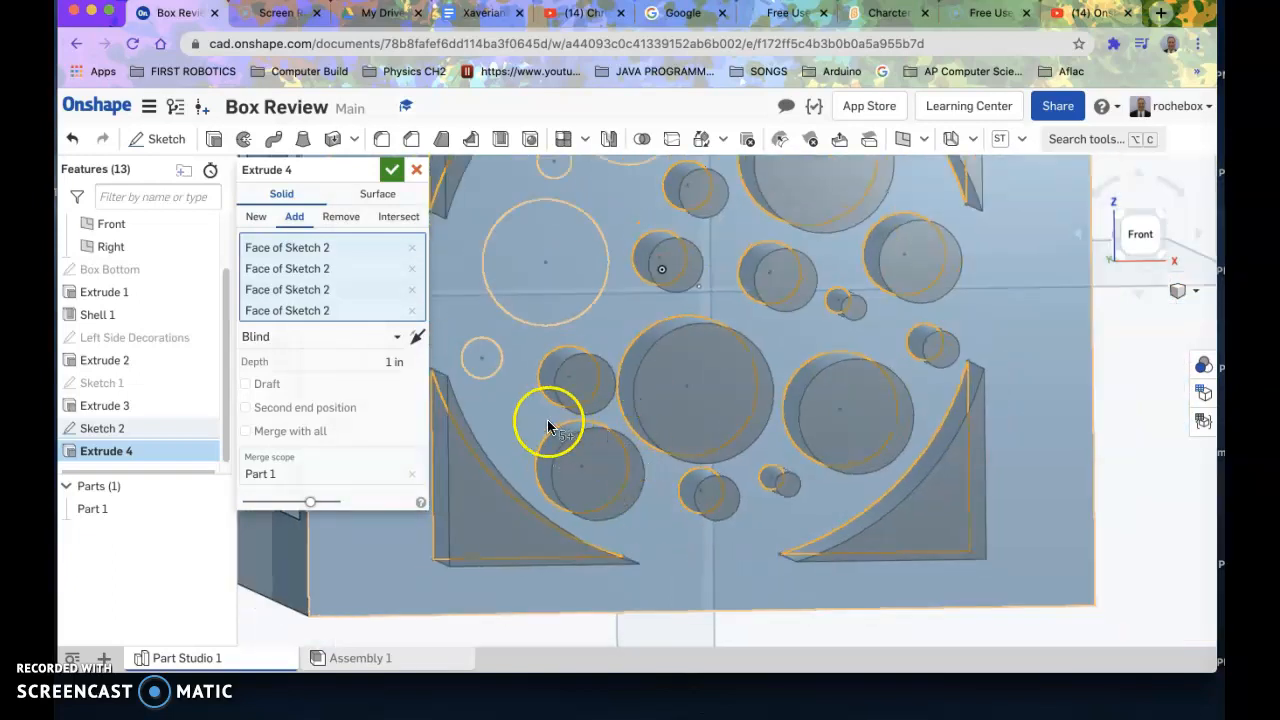
Add the remaining circles on the face's left side to the extrusion: the small and large left ones, the upper large one and the small upper-left one
left_click(481, 352)
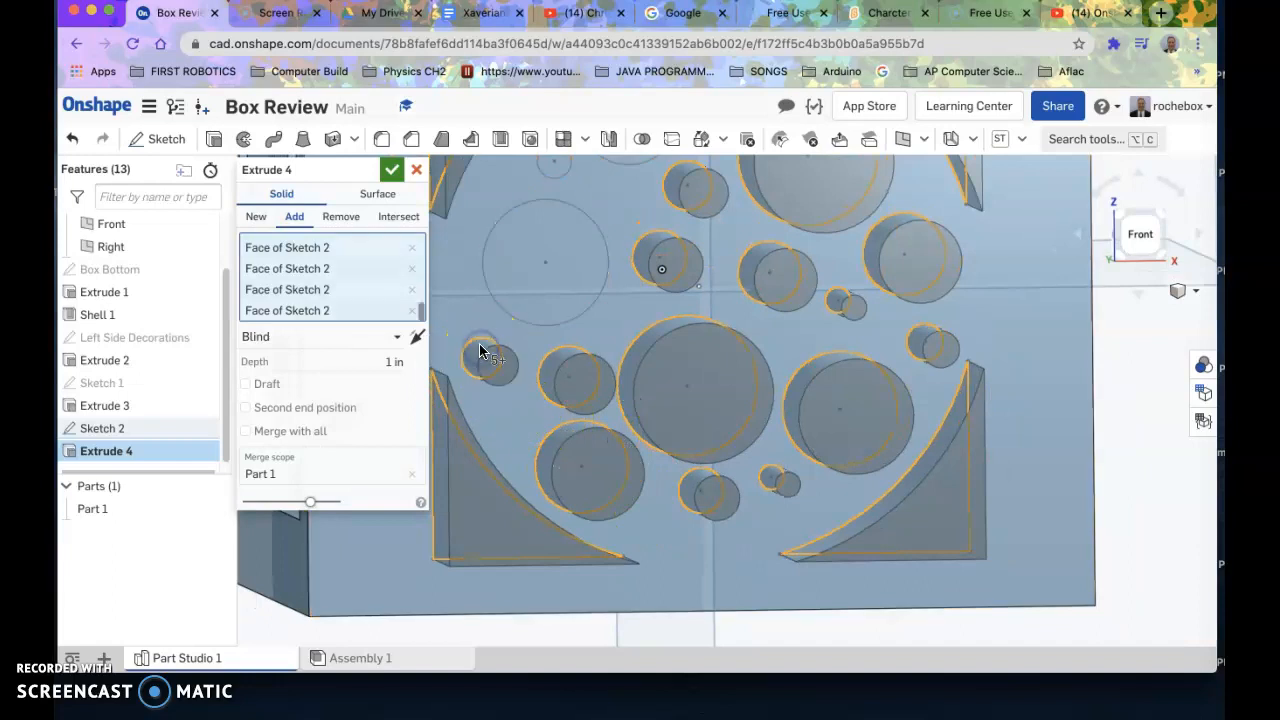
left_click(552, 280)
scroll(560, 284, "down", 2)
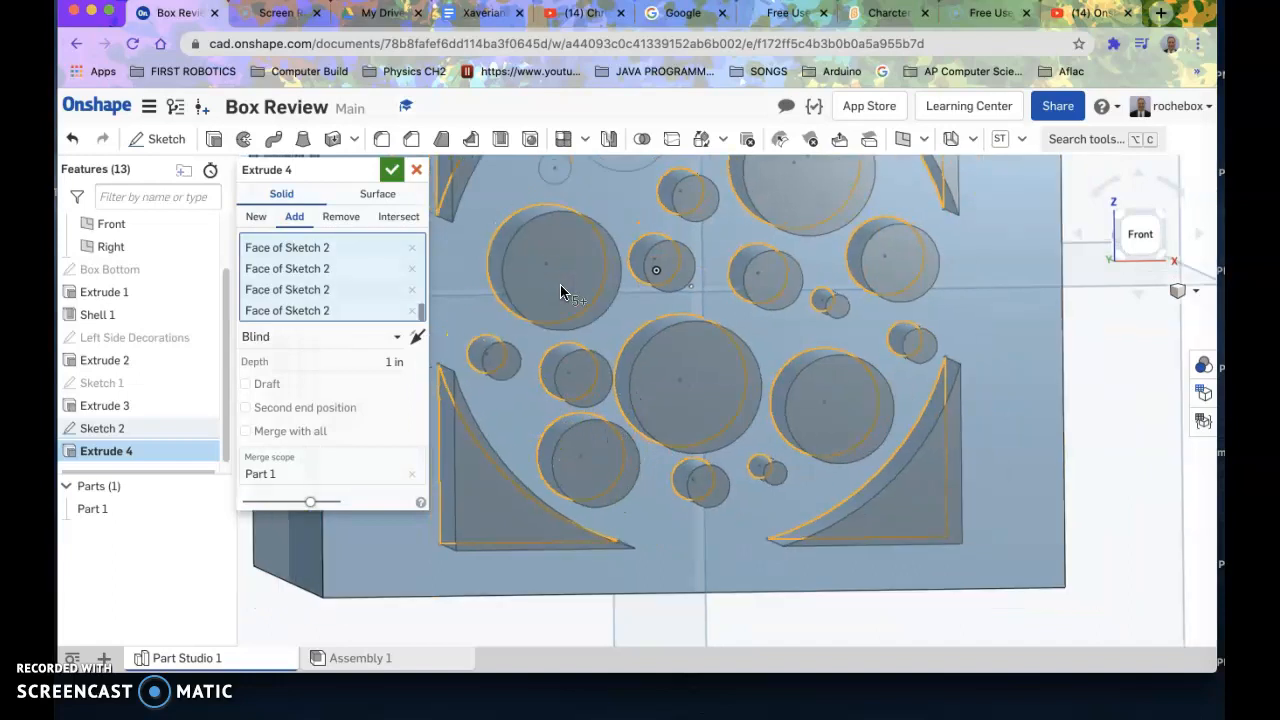
left_click(611, 172)
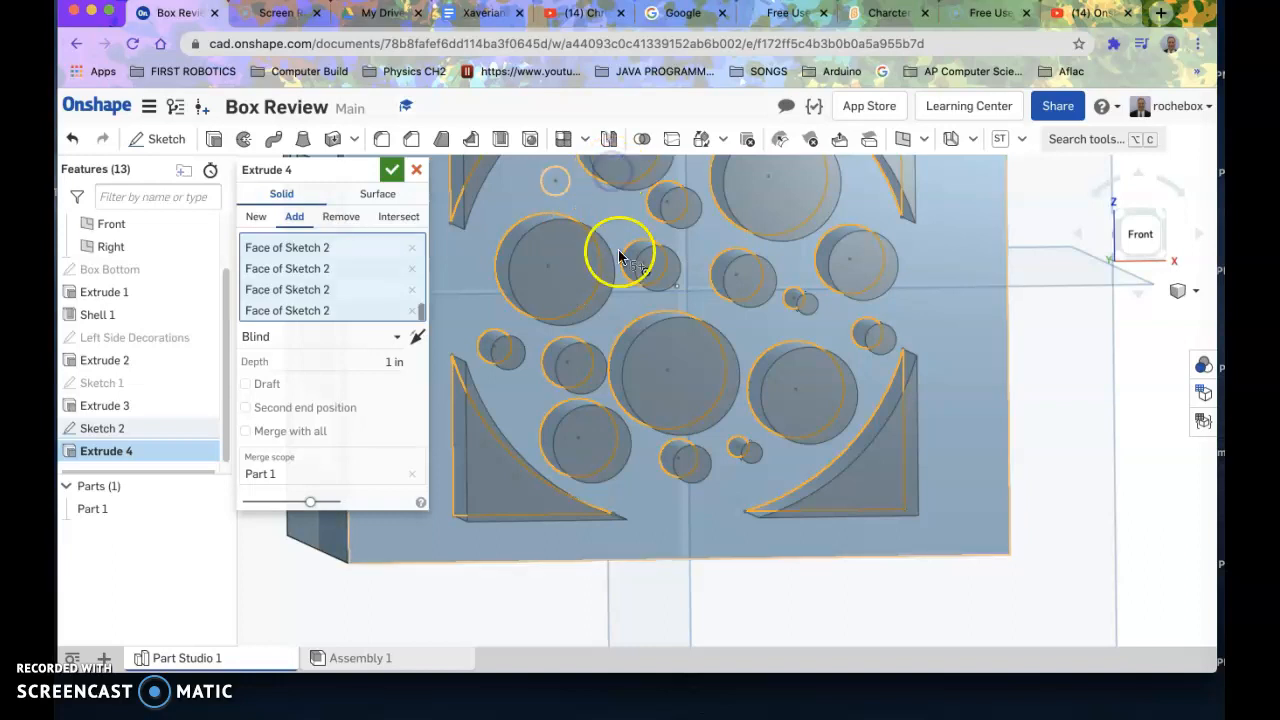
scroll(560, 268, "up", 5)
scroll(560, 268, "down", 7)
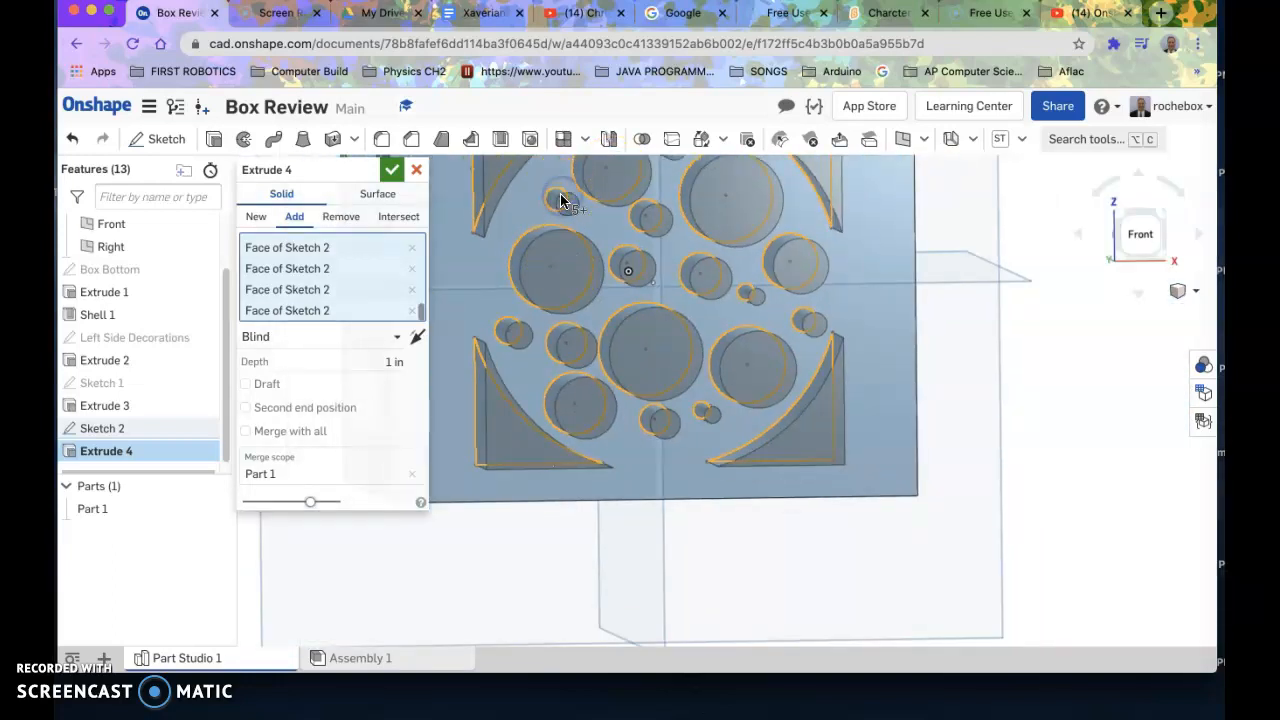
Reduce the depth of the front-face extrusion to 0.46 in
right_click_drag(500, 594, 565, 640)
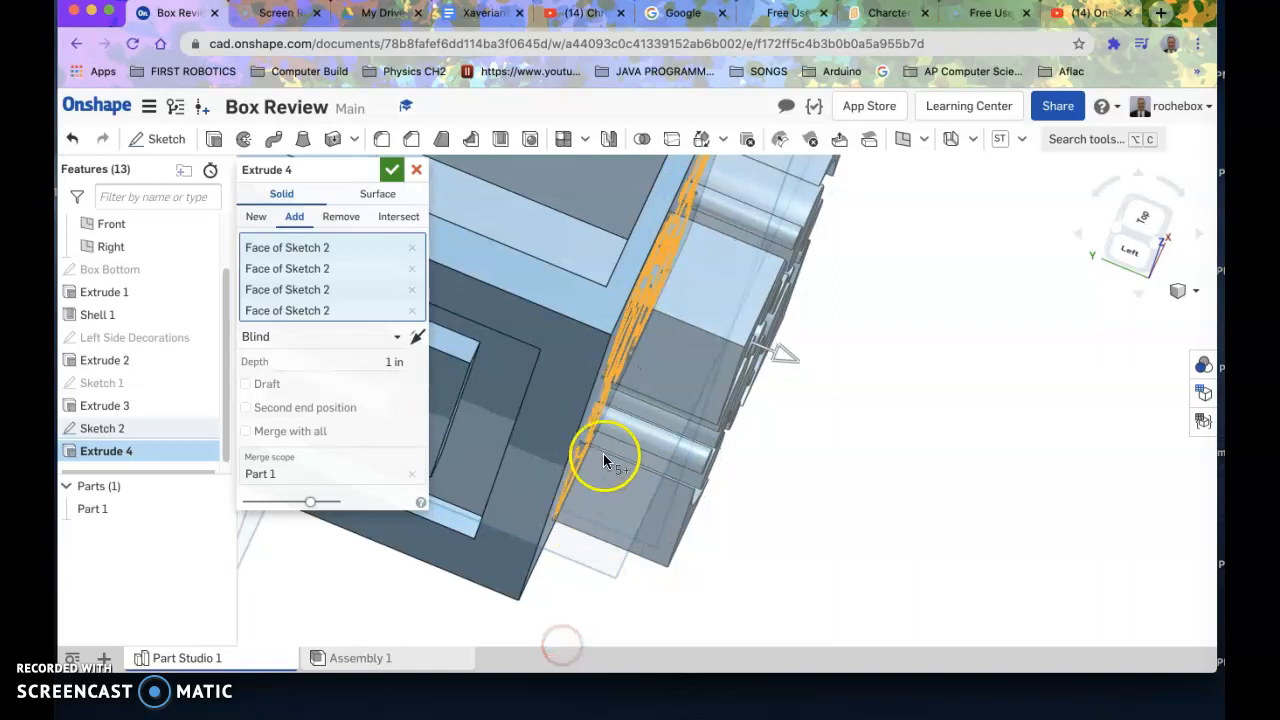
scroll(739, 546, "down", 5)
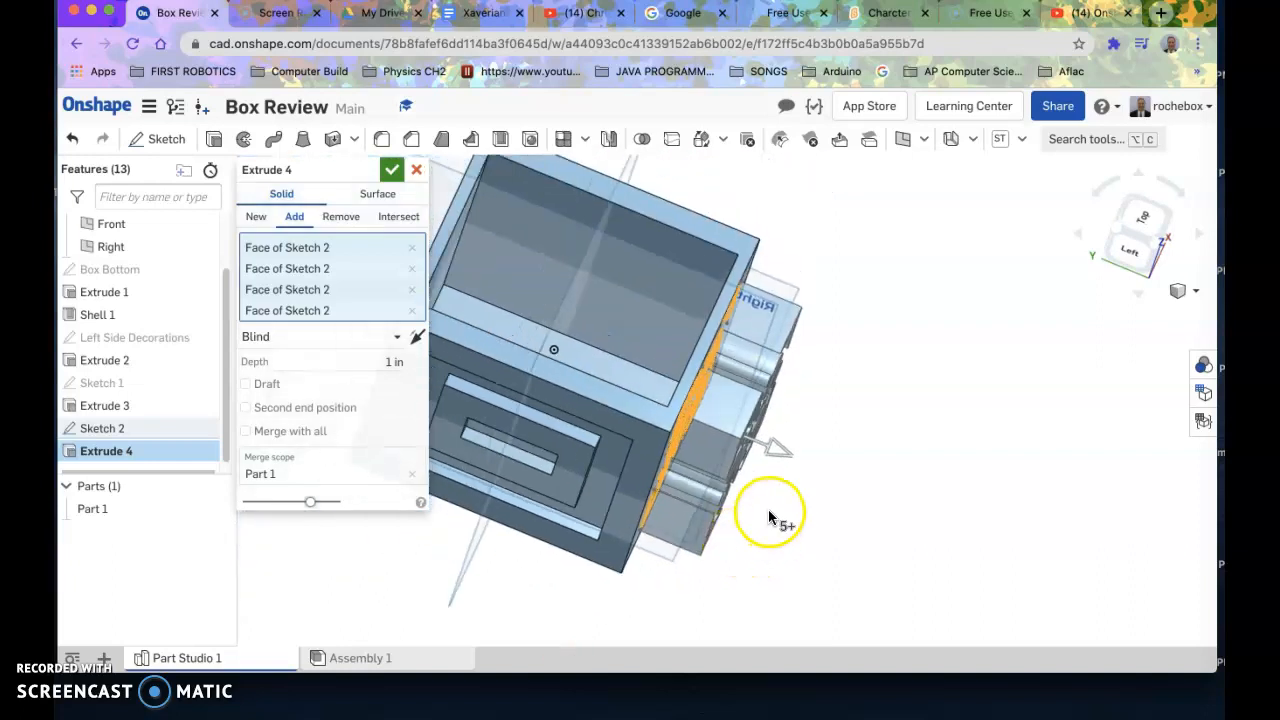
left_click_drag(785, 462, 757, 457)
right_click_drag(834, 517, 869, 491)
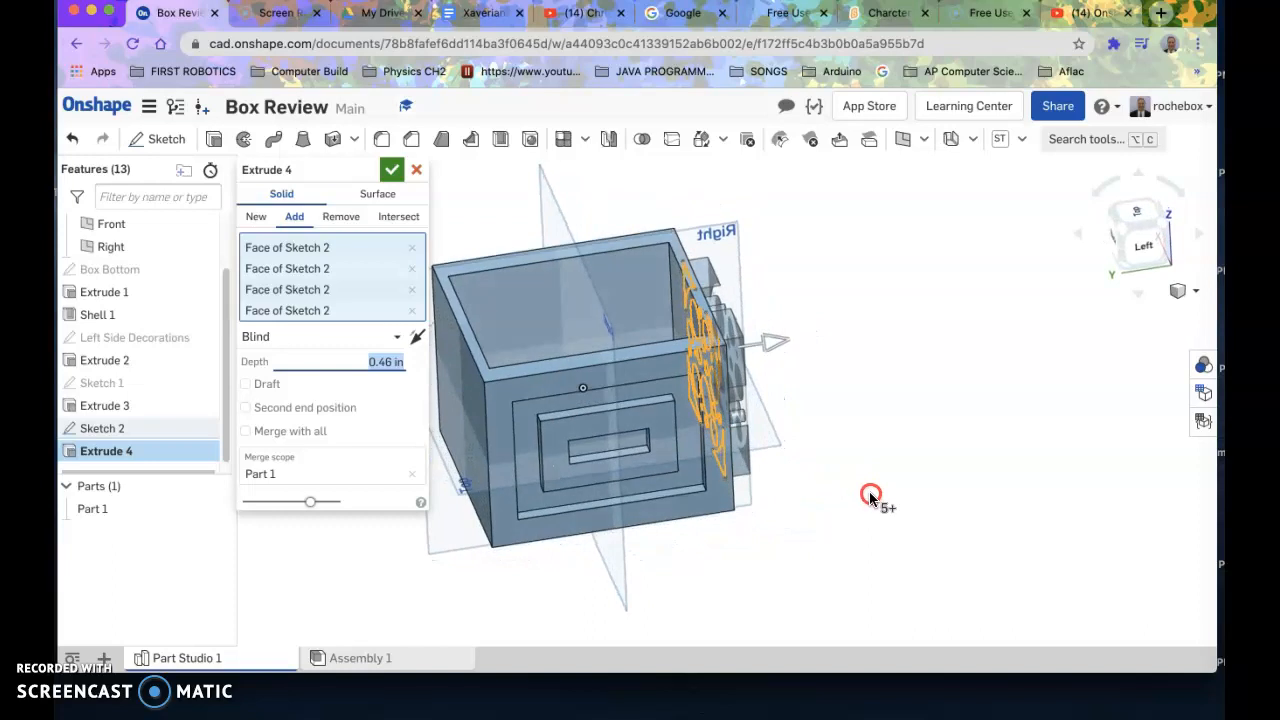
Change the front-face extrusion to remove material with a Through all end condition, and accept it
left_click(332, 220)
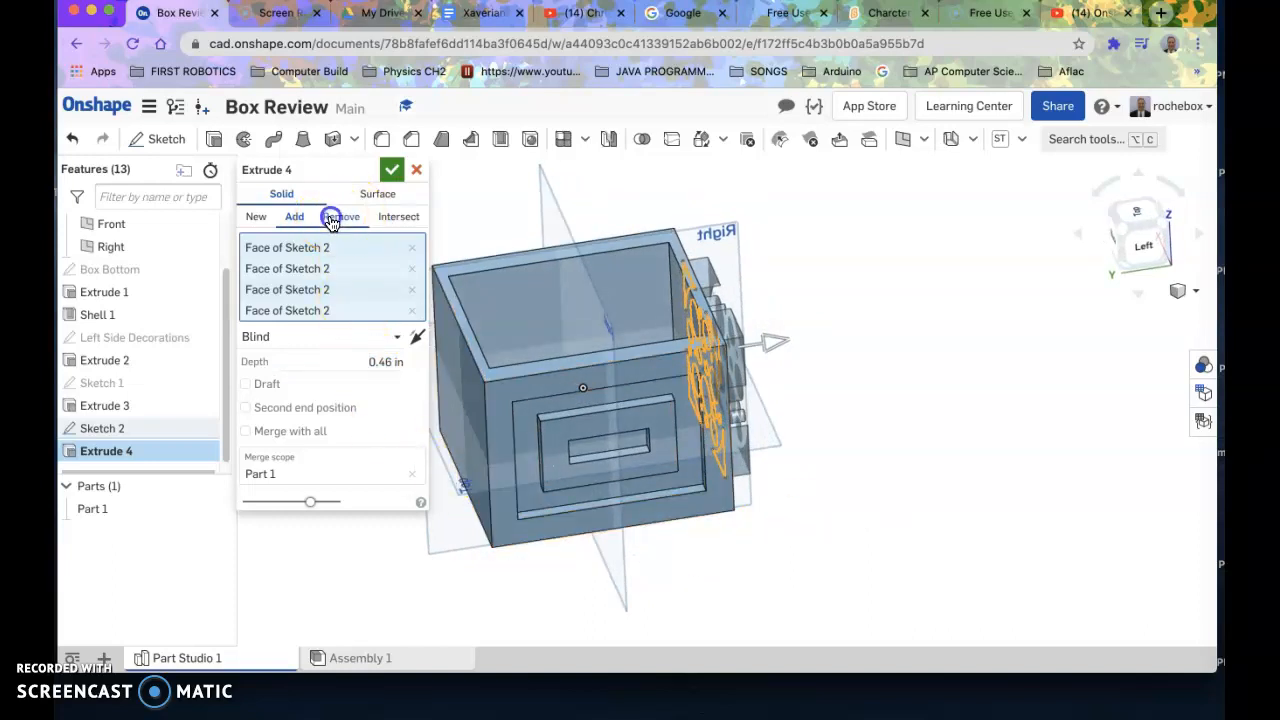
left_click(397, 341)
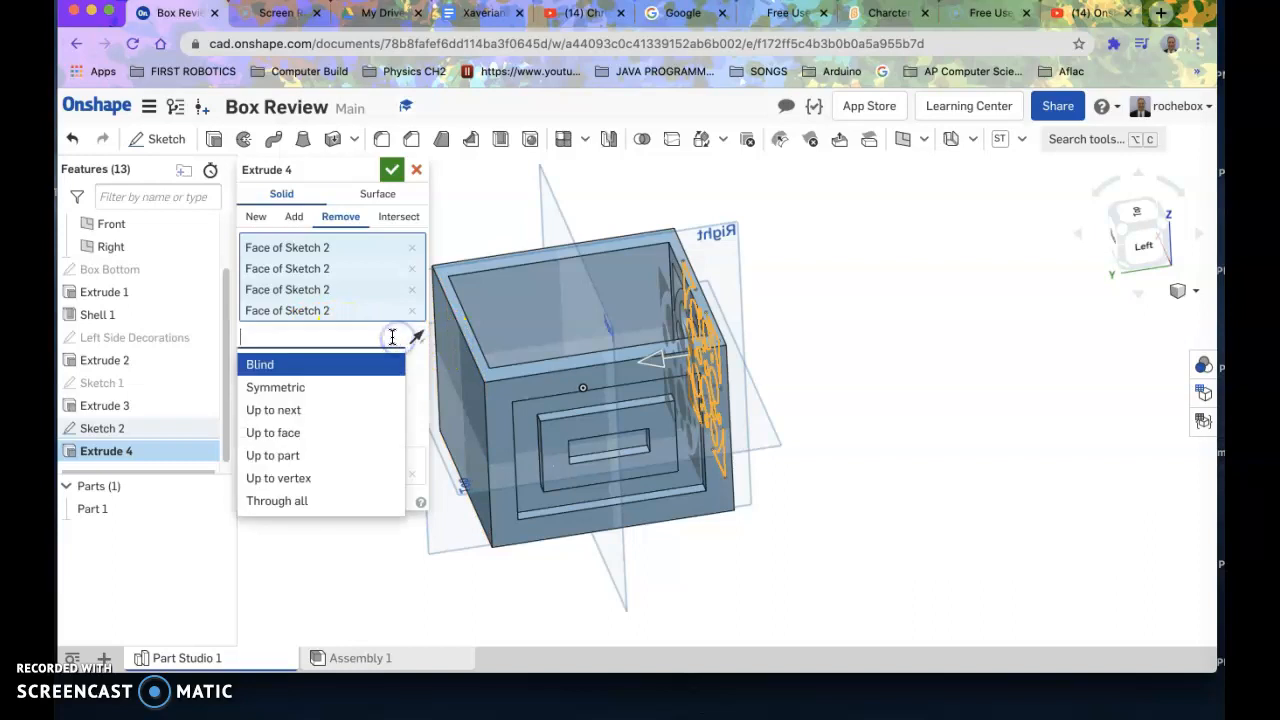
left_click(299, 502)
right_click_drag(737, 580, 669, 563)
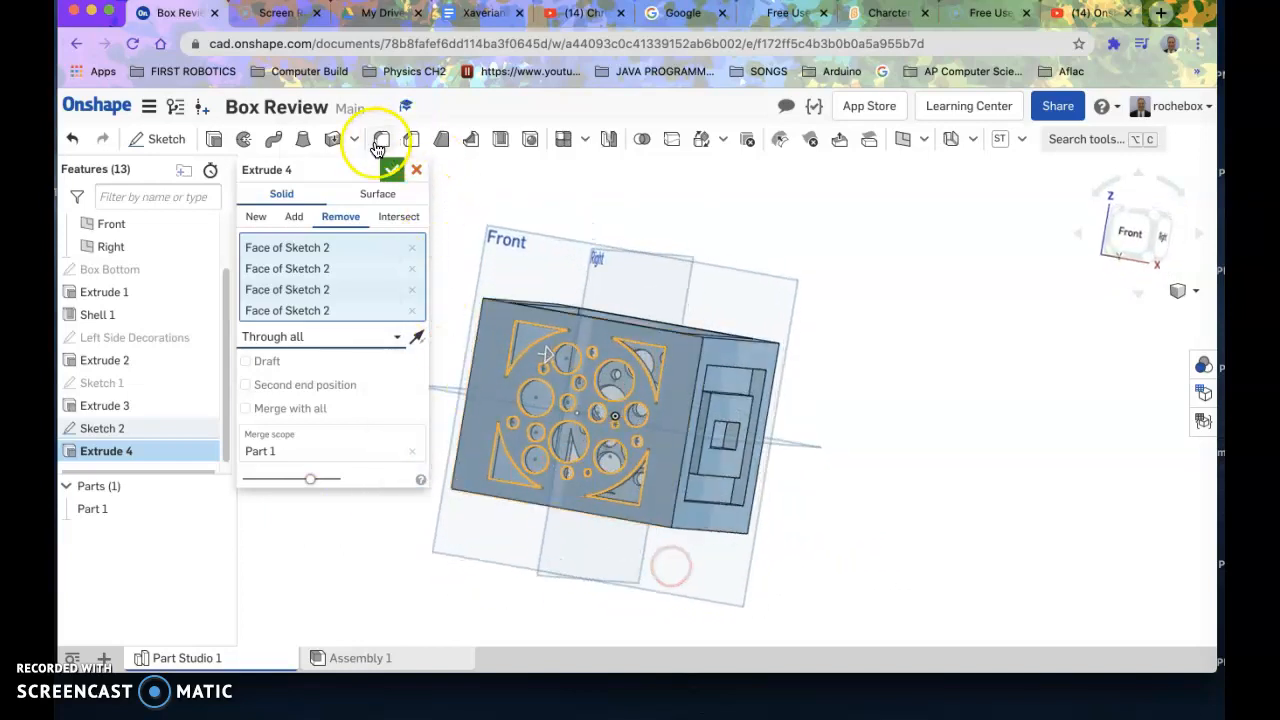
left_click(392, 170)
right_click_drag(344, 379, 519, 362)
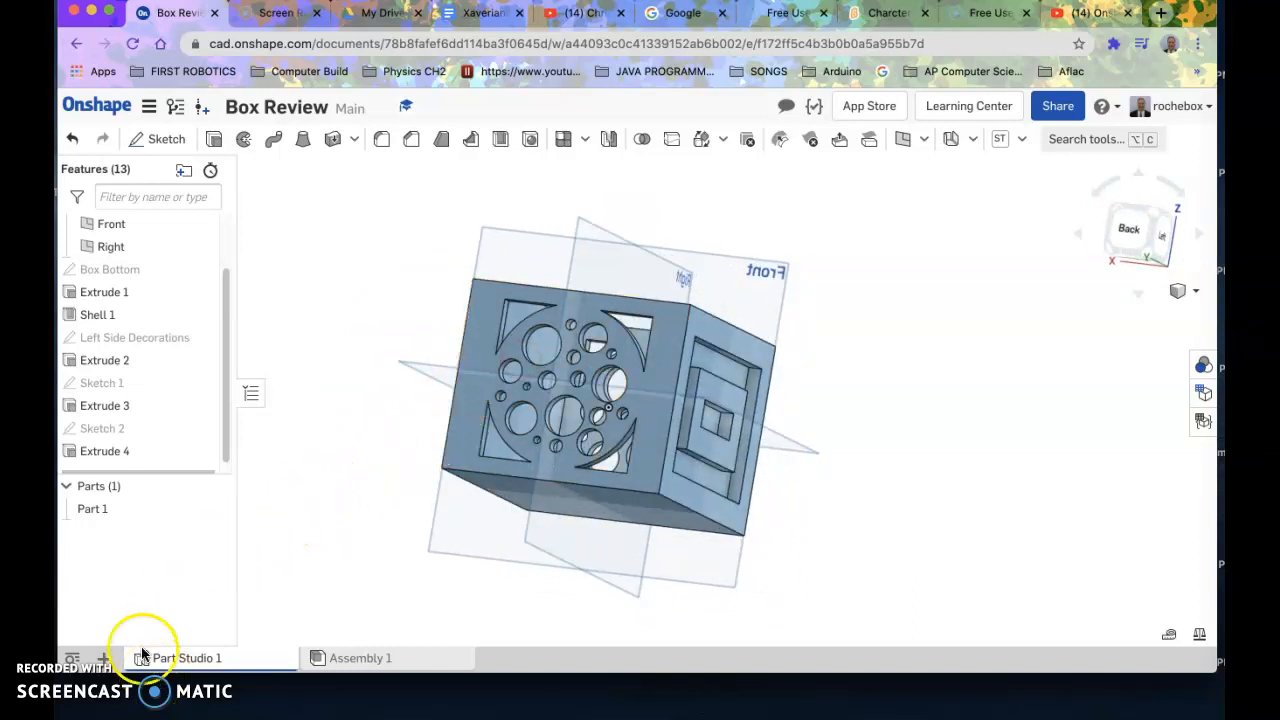
Reopen the front-face cut to review its Remove operation and end condition options, keep Through all, and inspect the pattern on both sides of the box
double_click(106, 452)
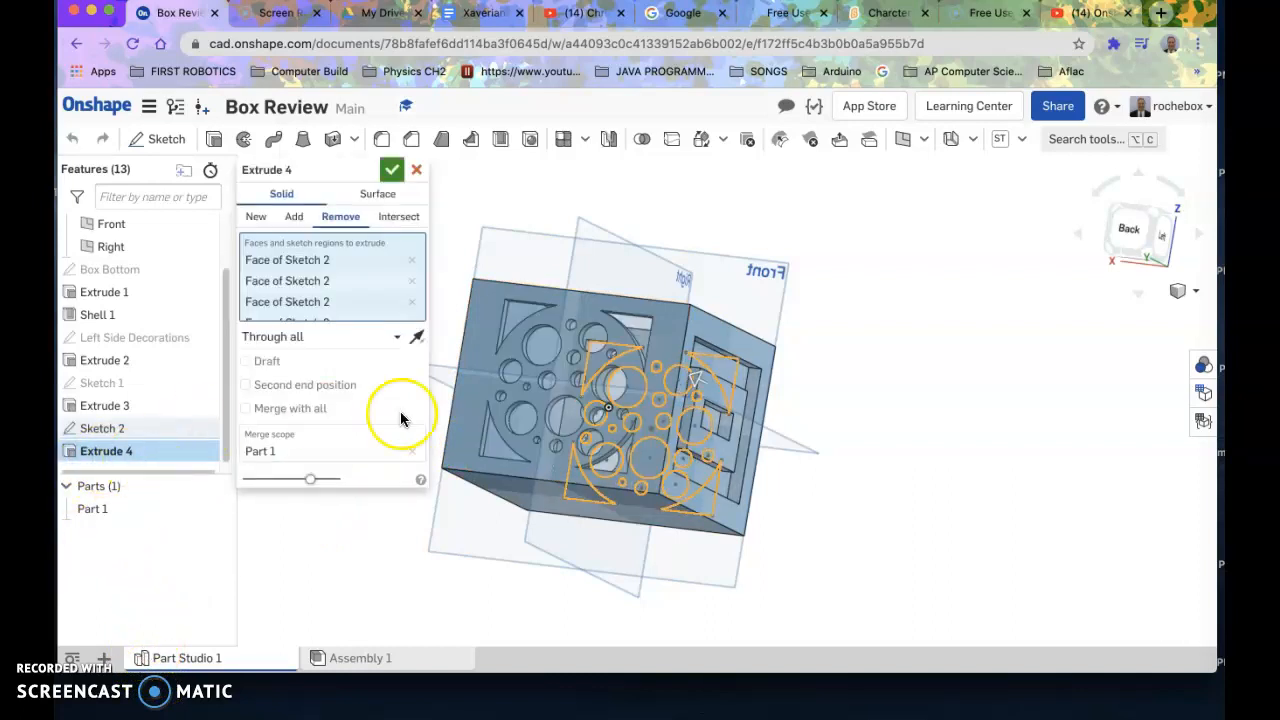
right_click_drag(717, 588, 620, 584)
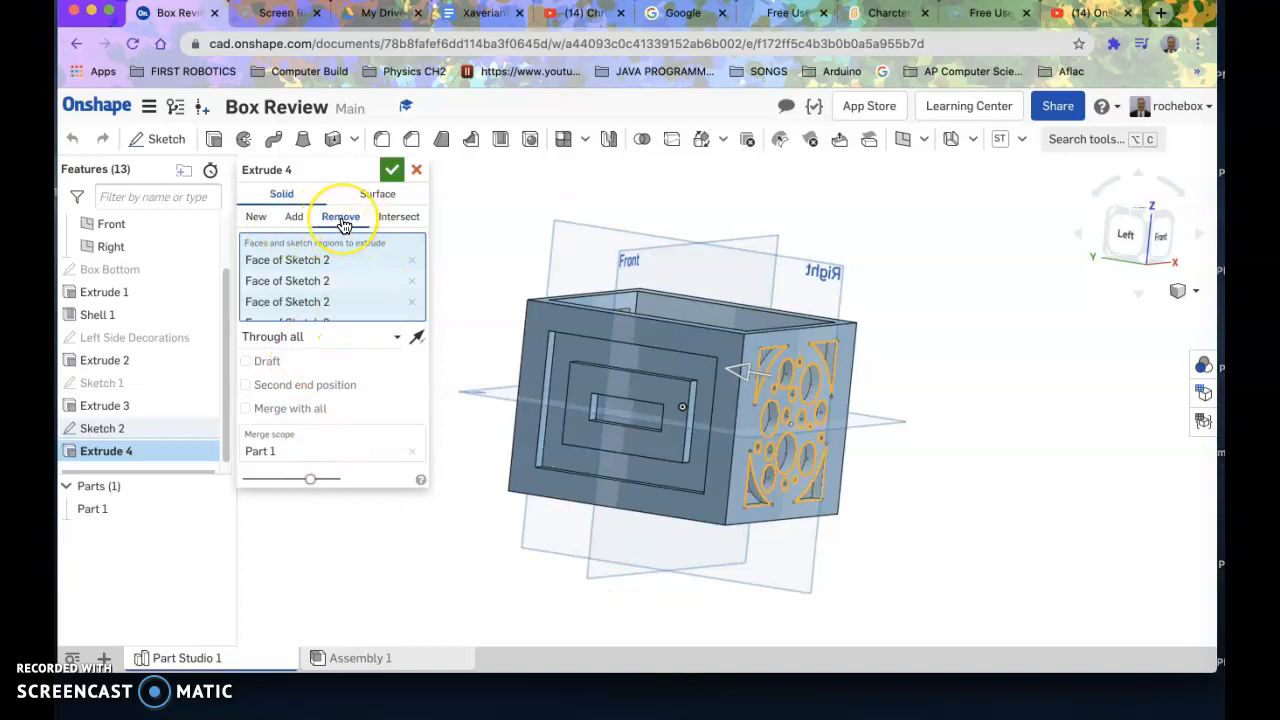
left_click(395, 337)
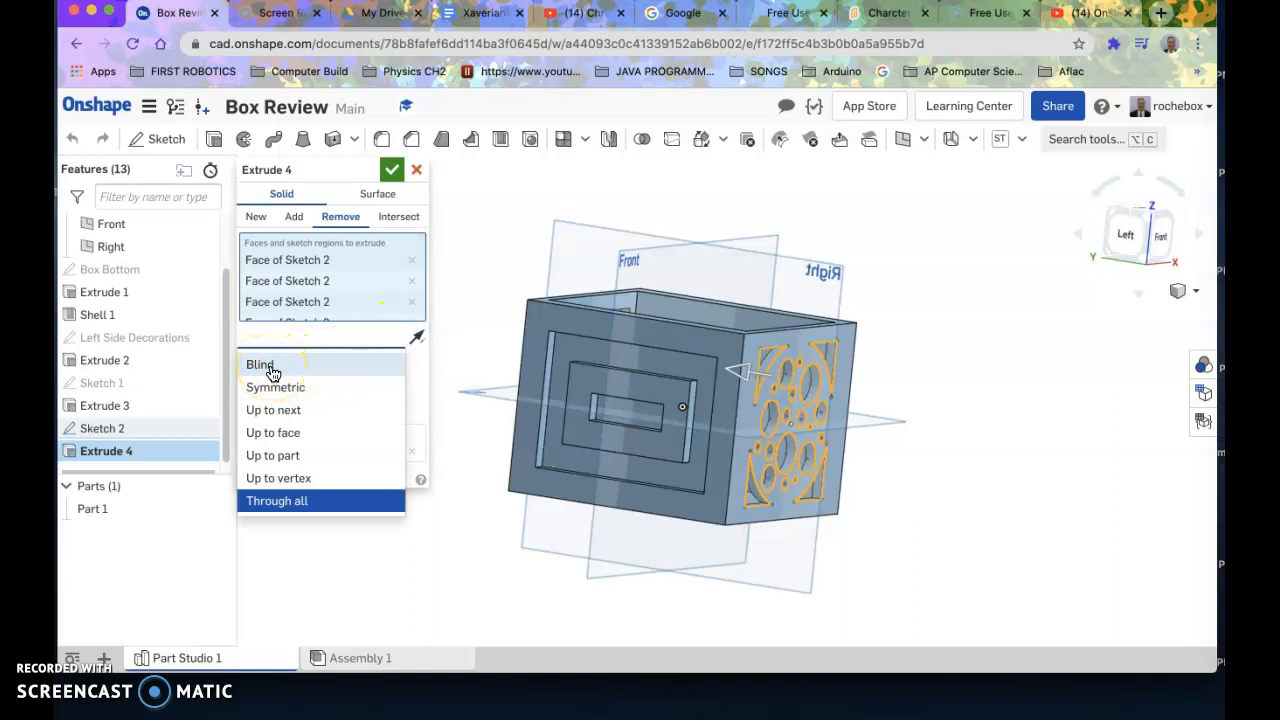
left_click(292, 501)
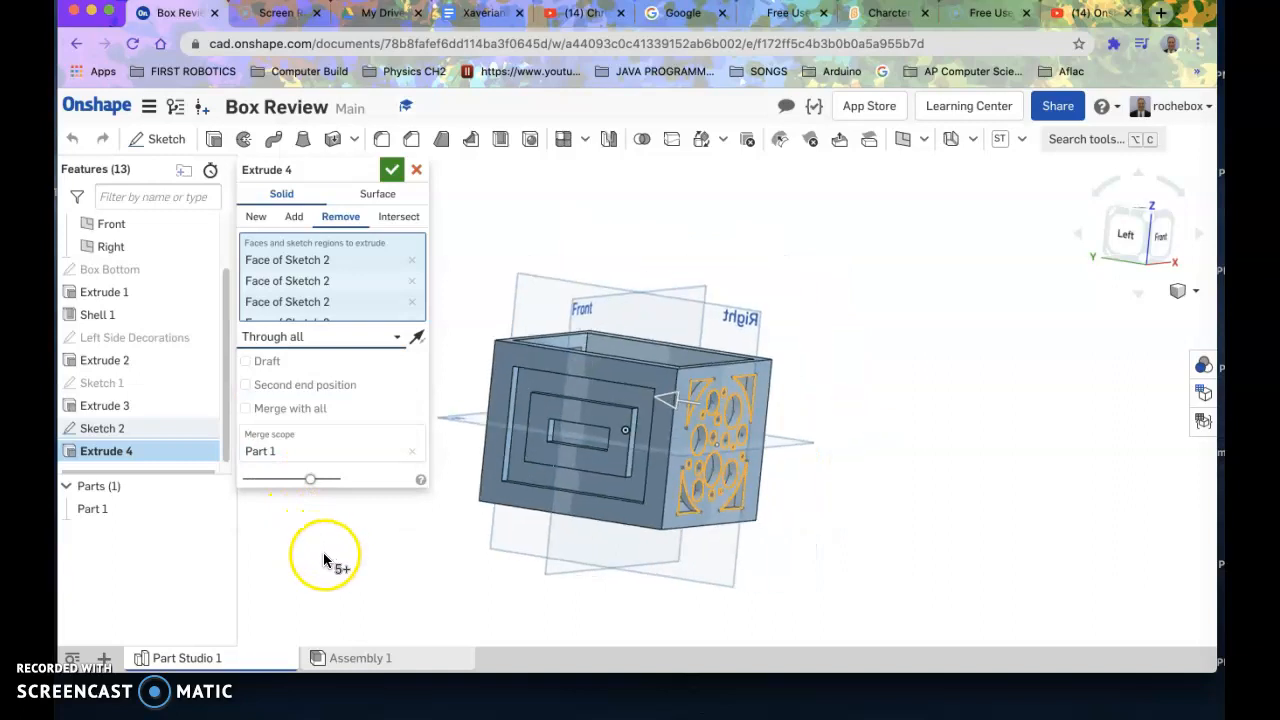
right_click_drag(337, 563, 399, 596)
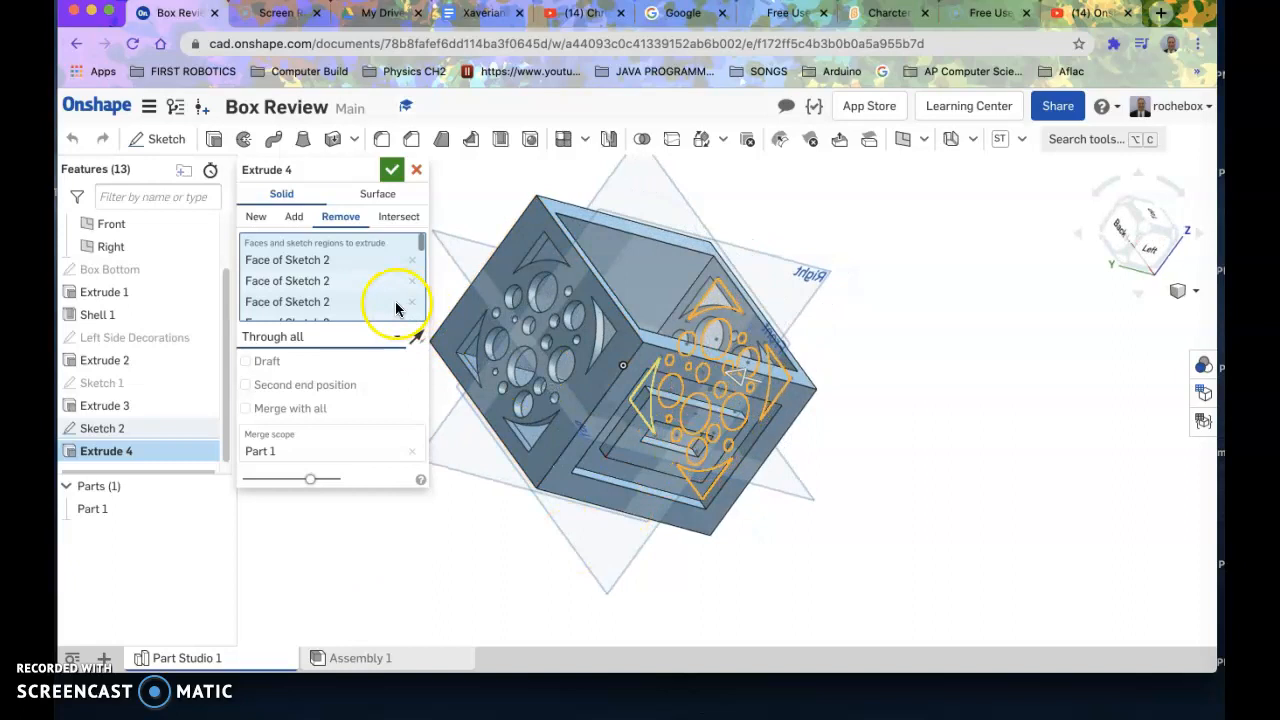
left_click(391, 172)
right_click_drag(390, 315, 234, 263)
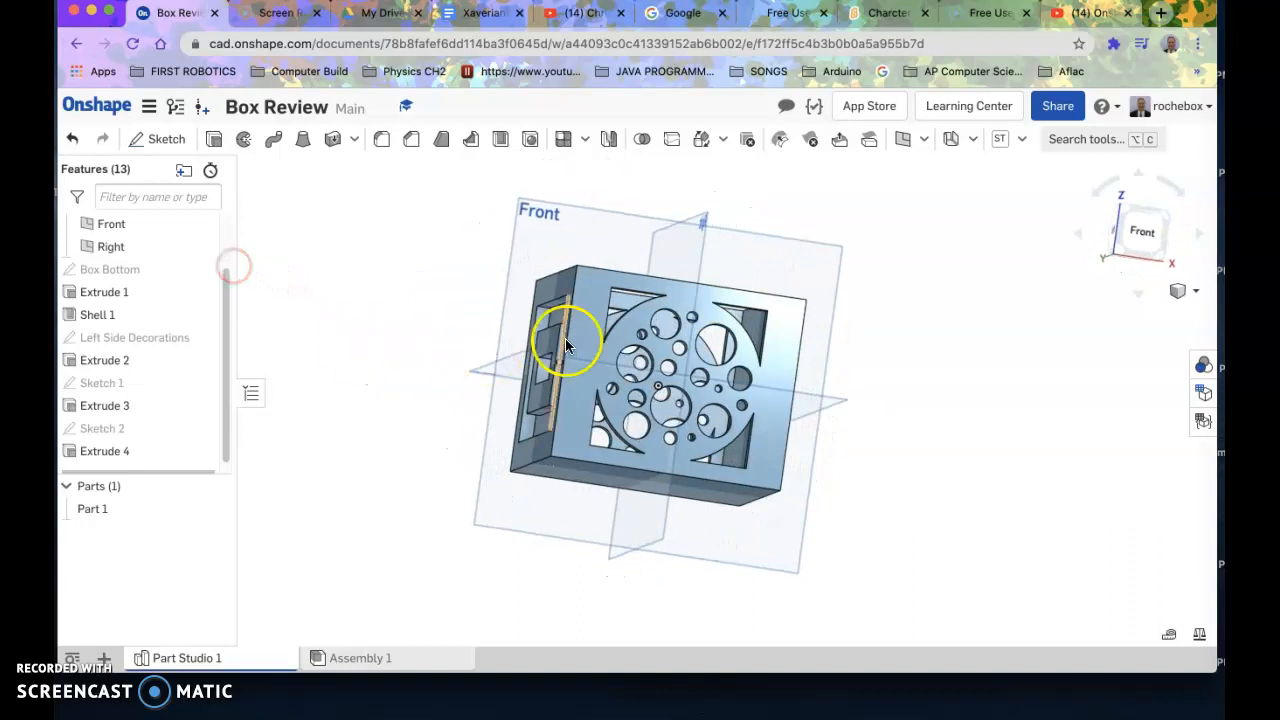